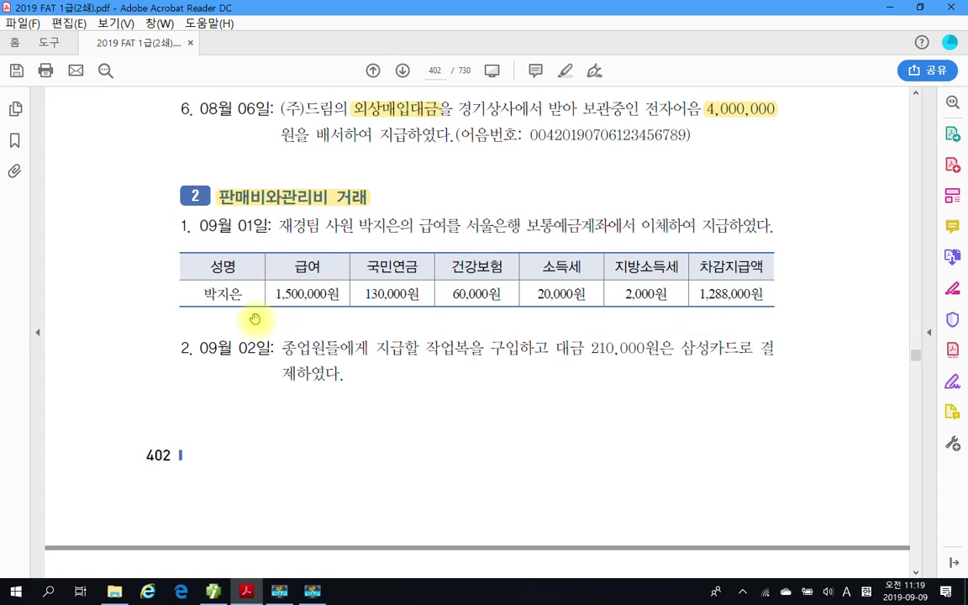
- Highlight the 급여 amount 1,500,000원 in the payroll table of the 09월 01일 transaction
drag(270, 293, 340, 294)
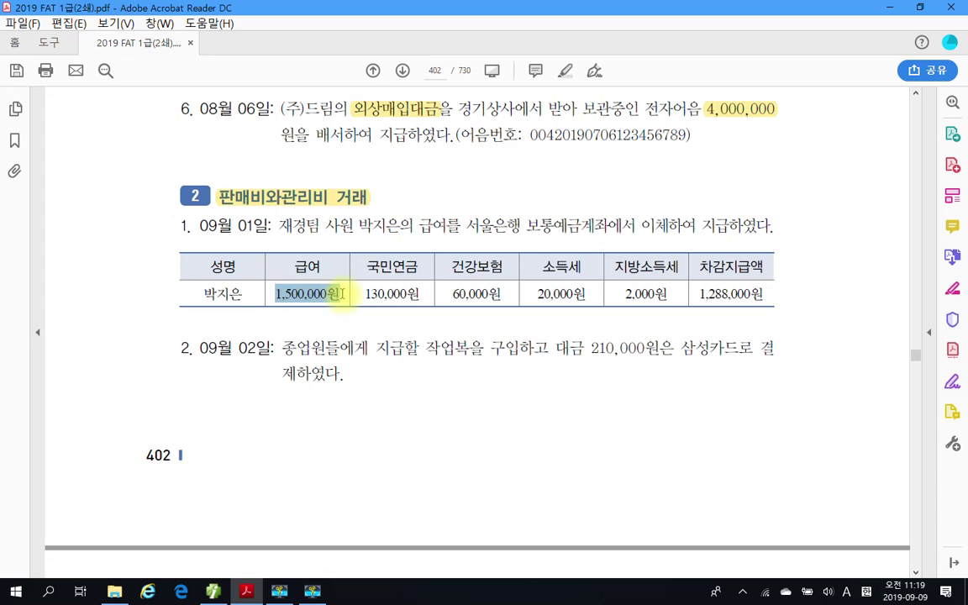
right_click(324, 295)
click(404, 339)
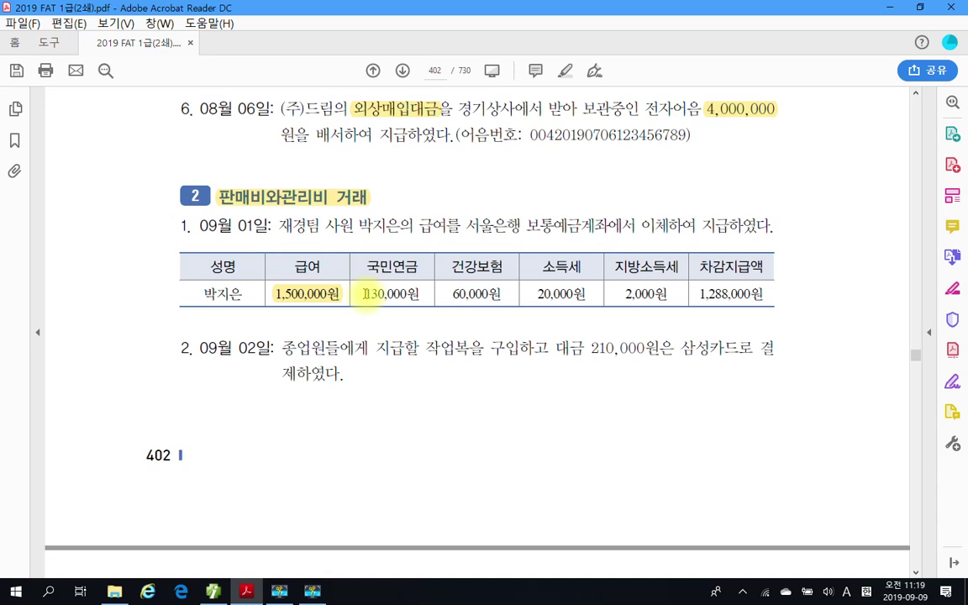
- Examine the 09월 01일 payroll problem: the four deductions and their sum, the 차감지급액, and the 보통예금 account used for payment
drag(364, 287, 678, 308)
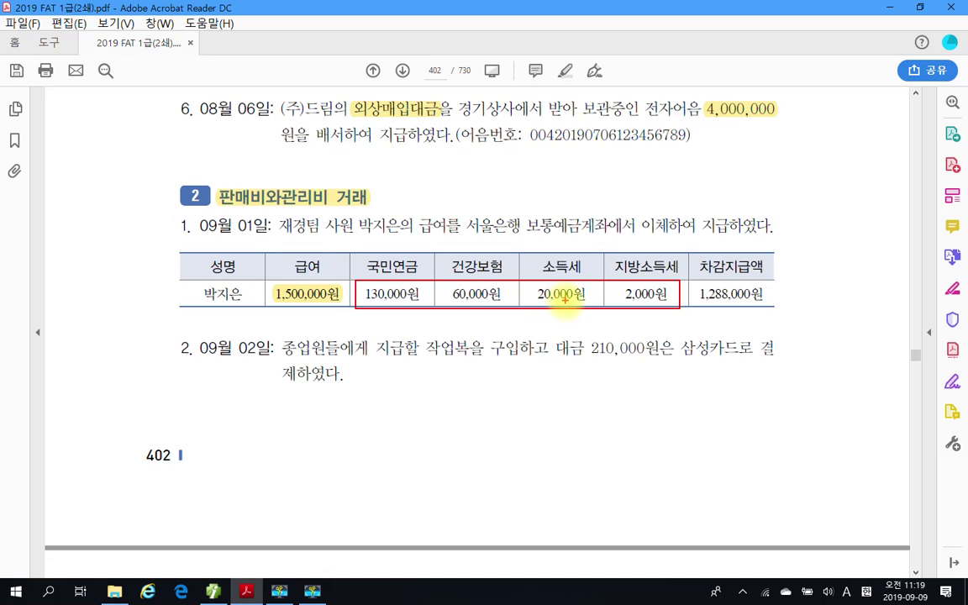
mouse_move(581, 323)
mouse_down()
mouse_move(587, 337)
mouse_move(668, 328)
mouse_up()
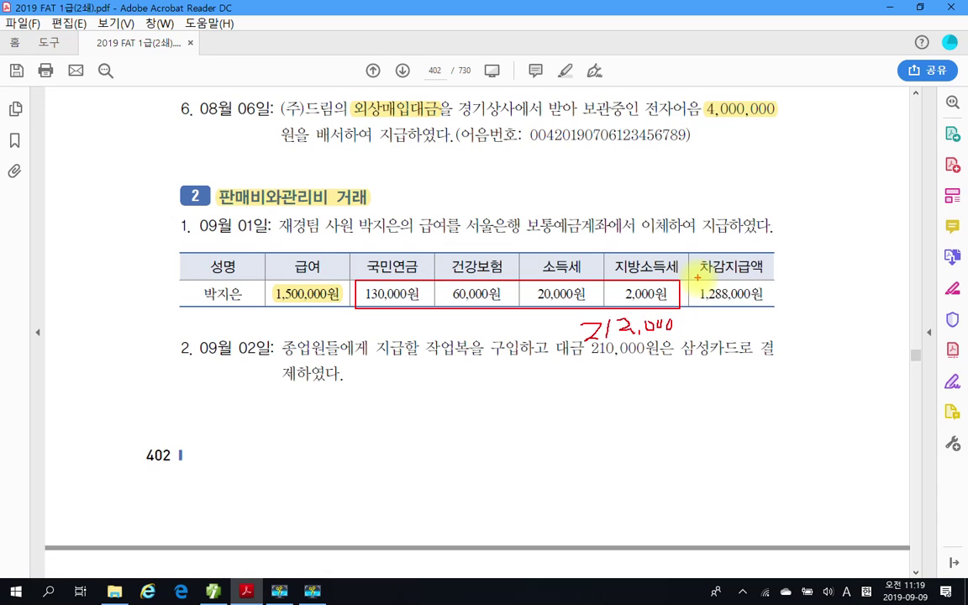
mouse_move(701, 280)
mouse_down()
mouse_move(761, 313)
mouse_move(697, 286)
mouse_up()
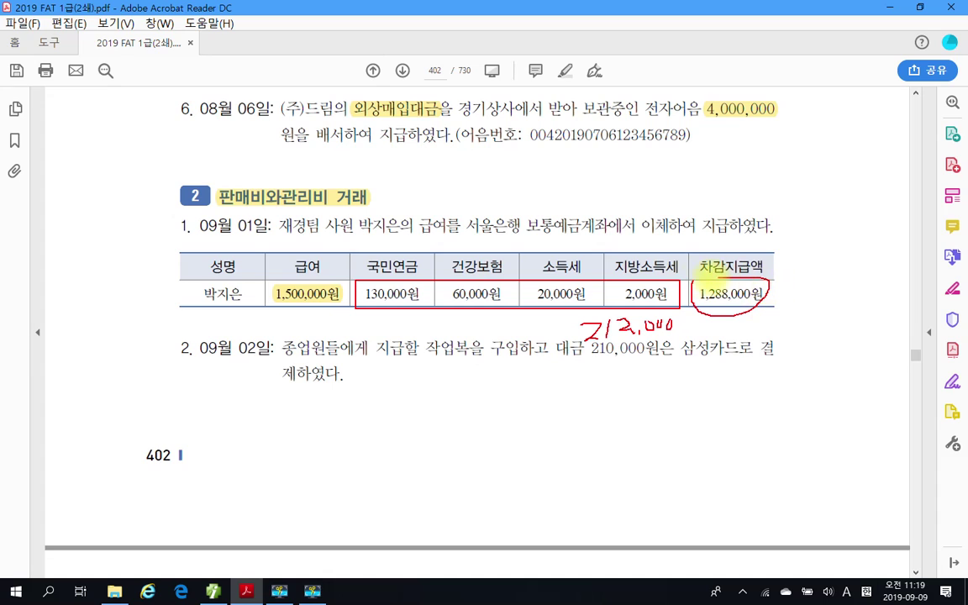
drag(255, 287, 268, 284)
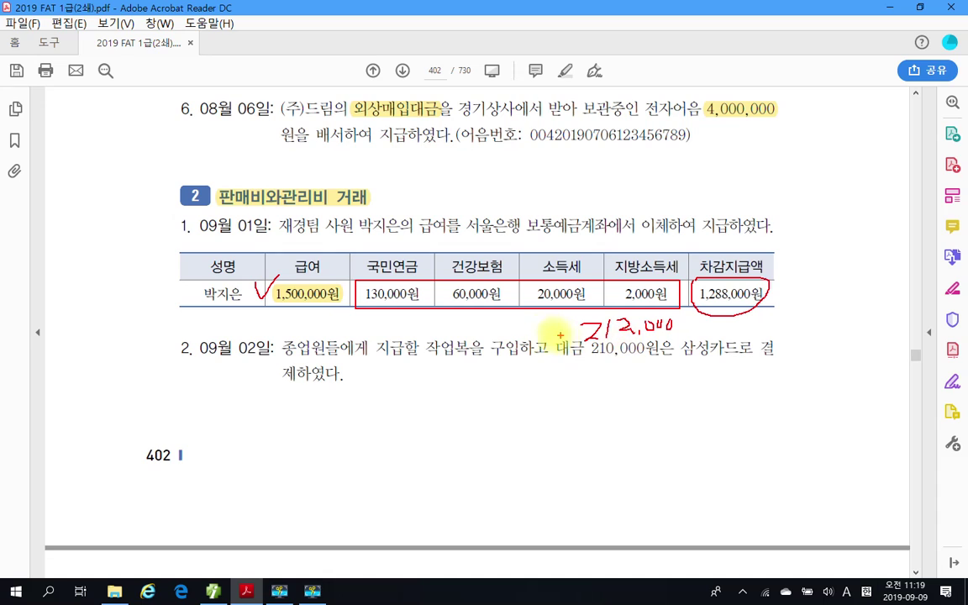
drag(553, 329, 565, 334)
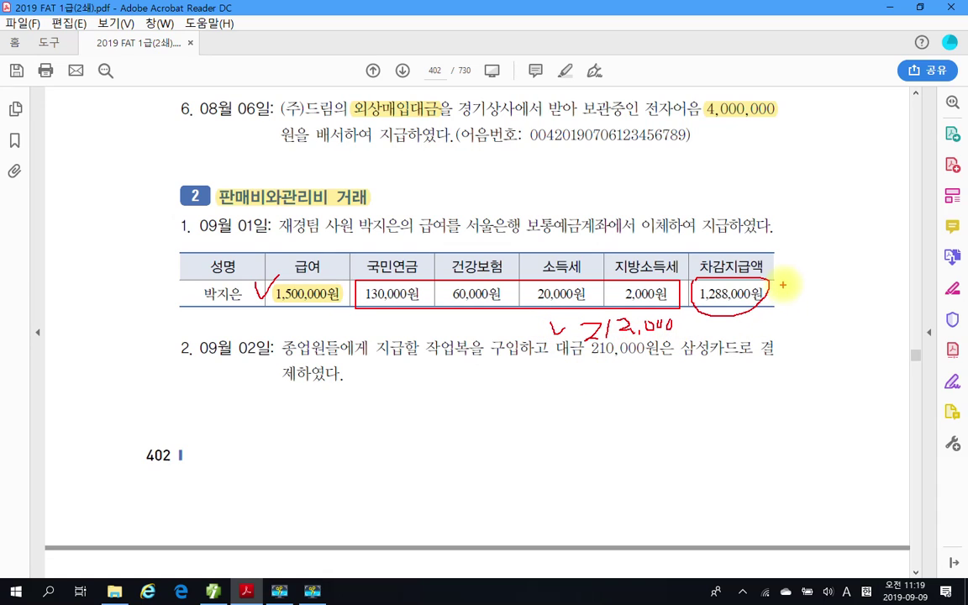
drag(783, 284, 795, 293)
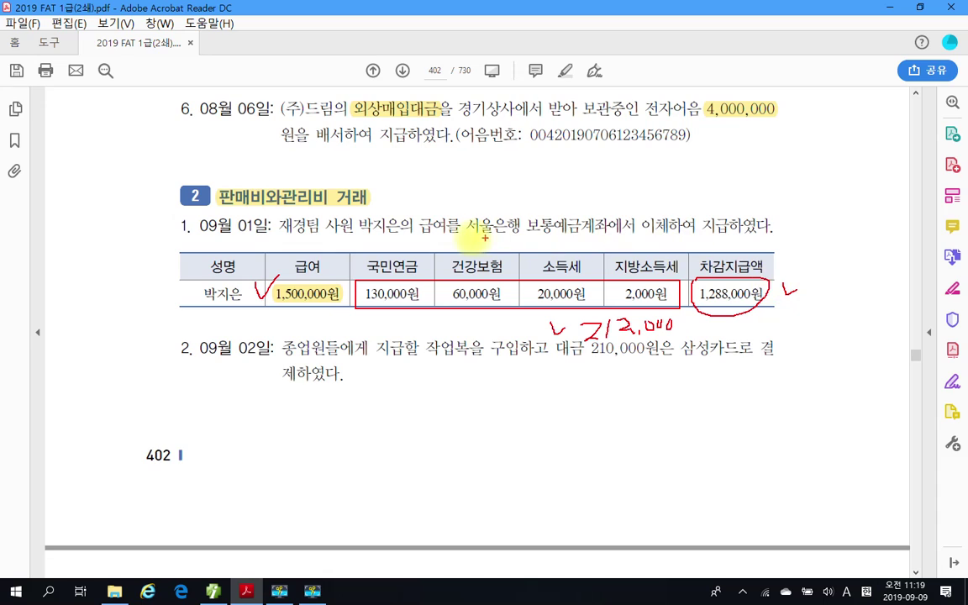
drag(529, 234, 601, 234)
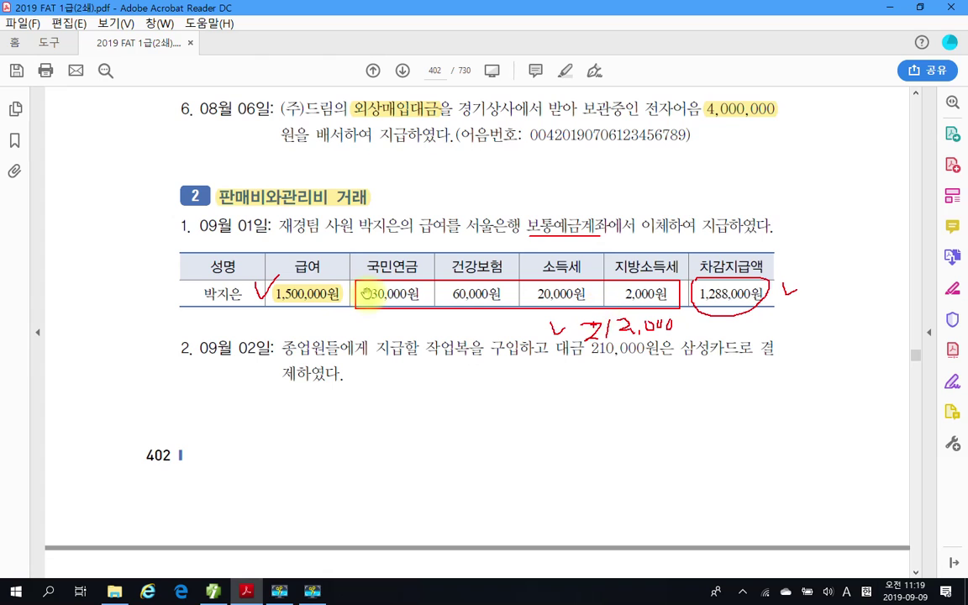
key(Escape)
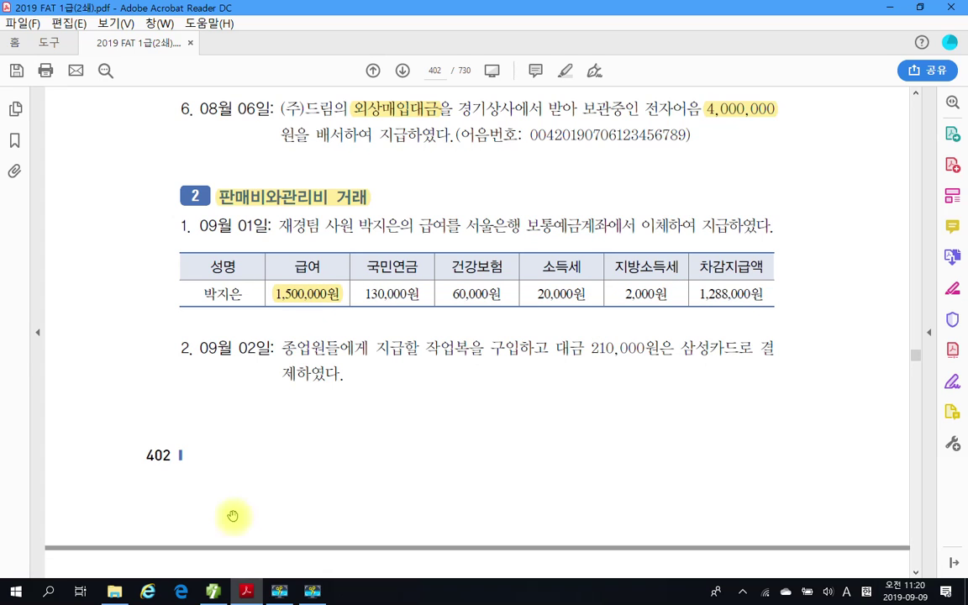
- Switch to the accounting program's 일반전표입력 screen and set the voucher date to month 09, day 01
click(213, 592)
click(156, 102)
text(09)
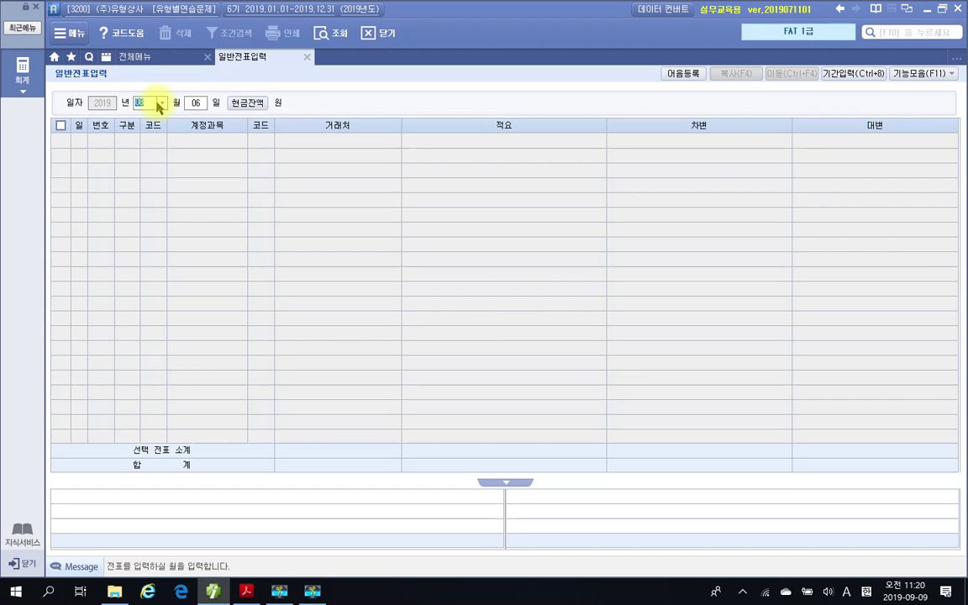
key(Return)
text(01)
key(Return)
- Enter a debit (차변) line for account 801 급여 of 1,500,000, leaving the client and description blank
text(3)
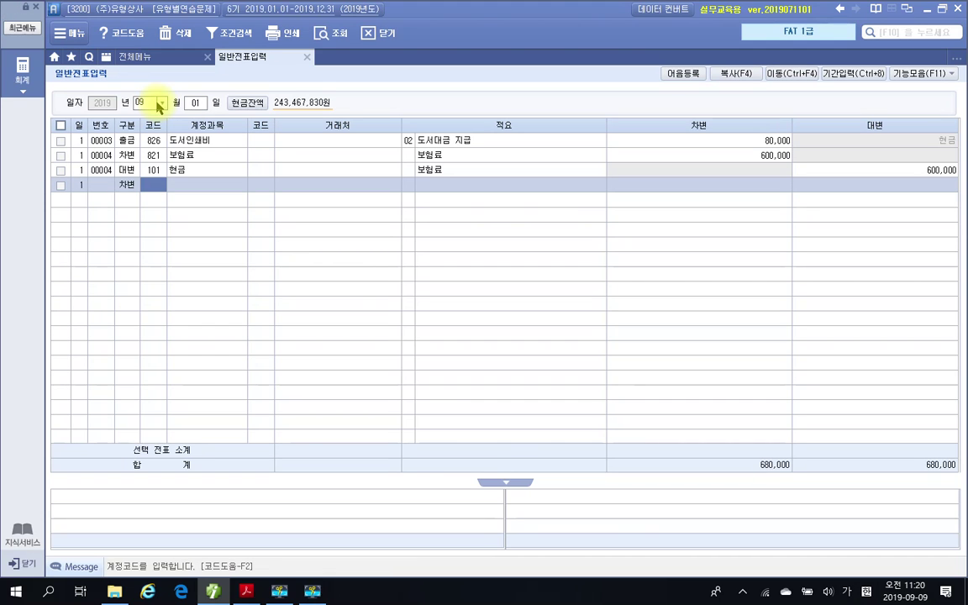
text(8)
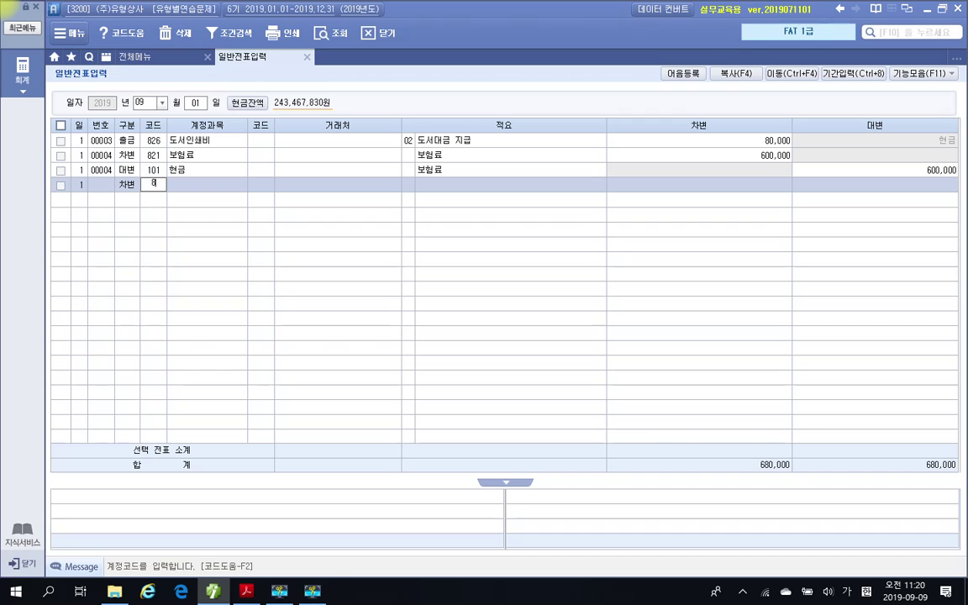
text(ㅐ01)
key(Return)
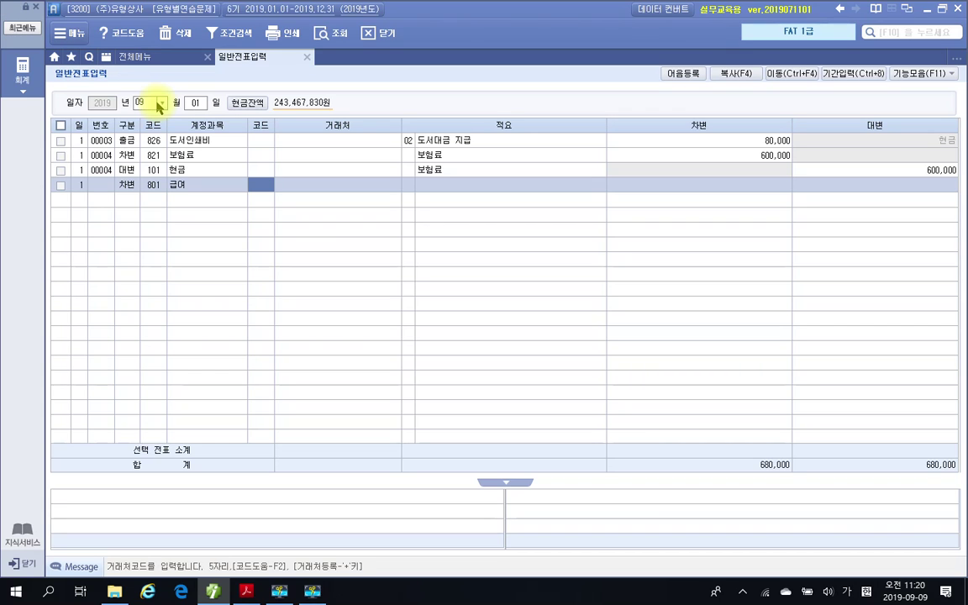
key(Return)
key(Return)
key(Return)
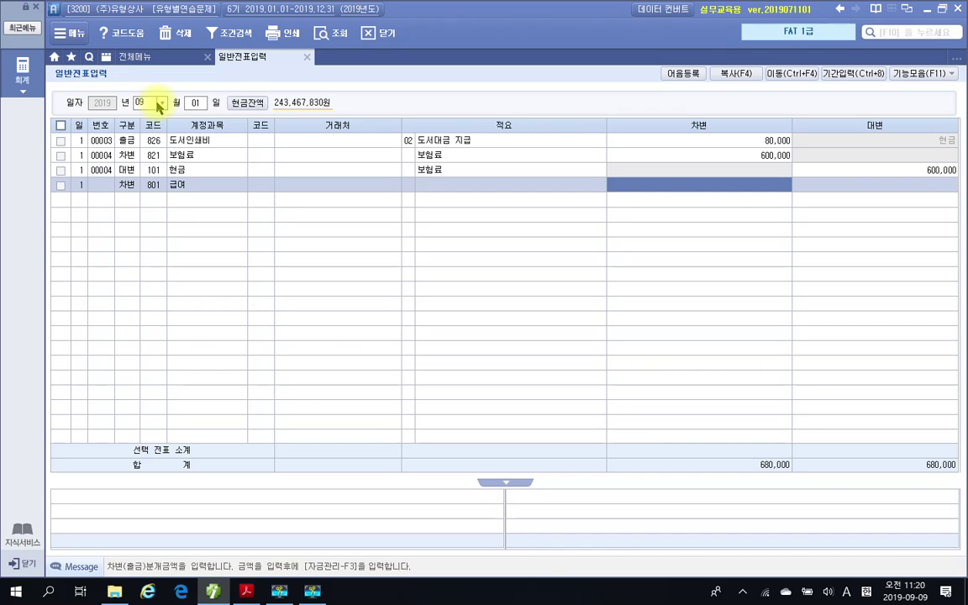
click(247, 593)
click(246, 593)
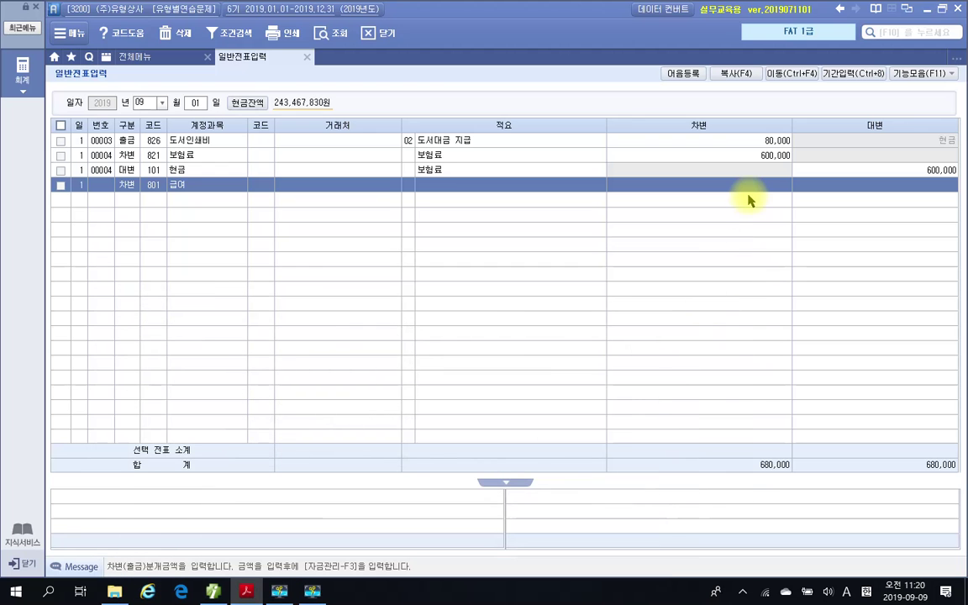
text(1,500)
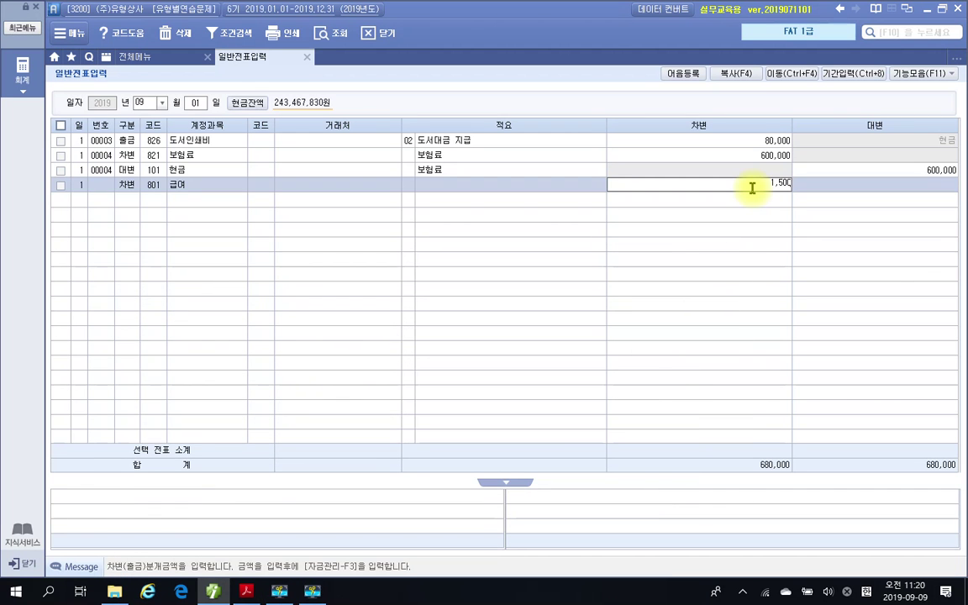
text(,000)
key(Return)
- Add a credit (대변) line for account 254 예수금 of 212,000, with no client or description
text(4)
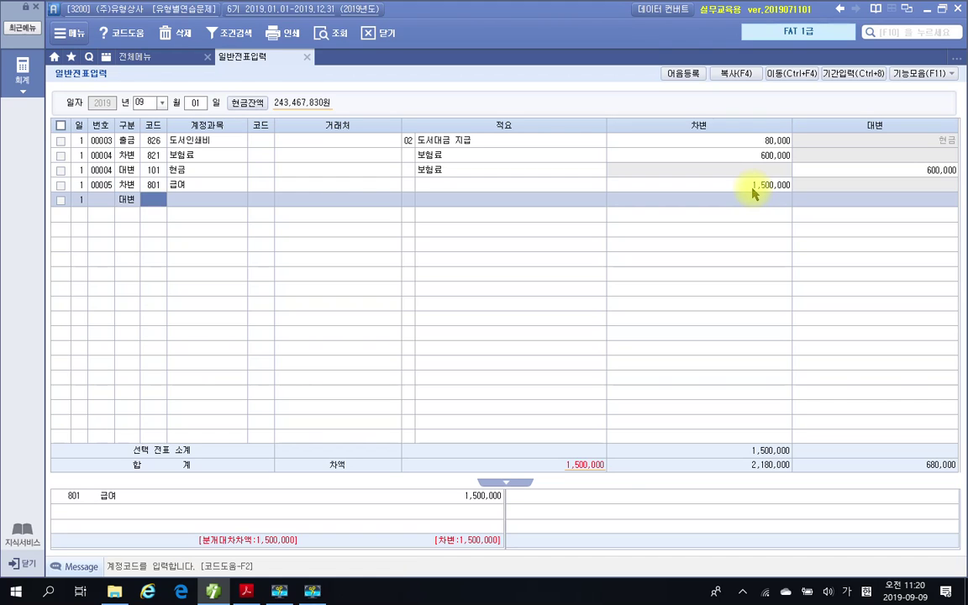
text(ㅂ)
text(수)
key(Return)
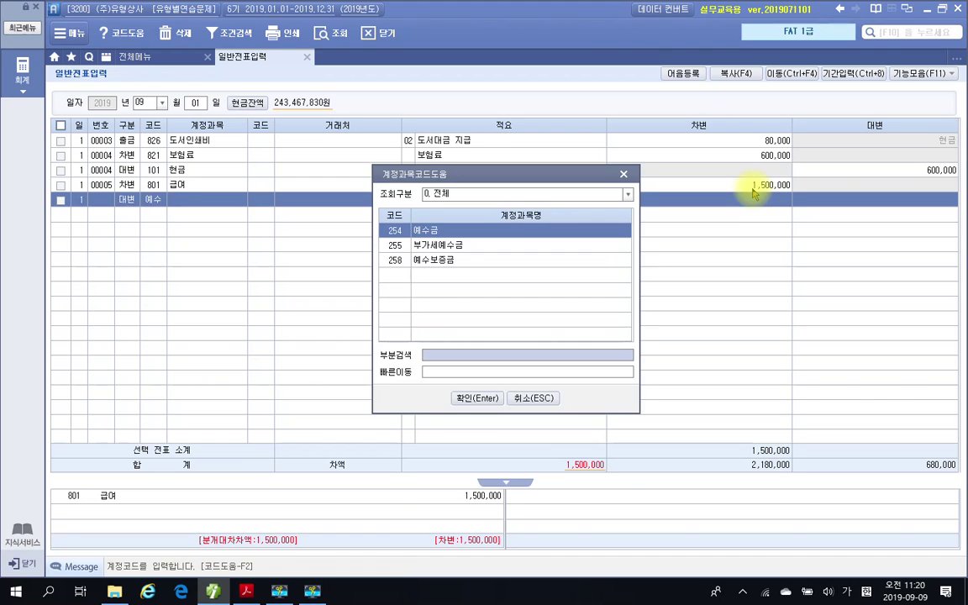
key(Return)
key(Return)
key(Return)
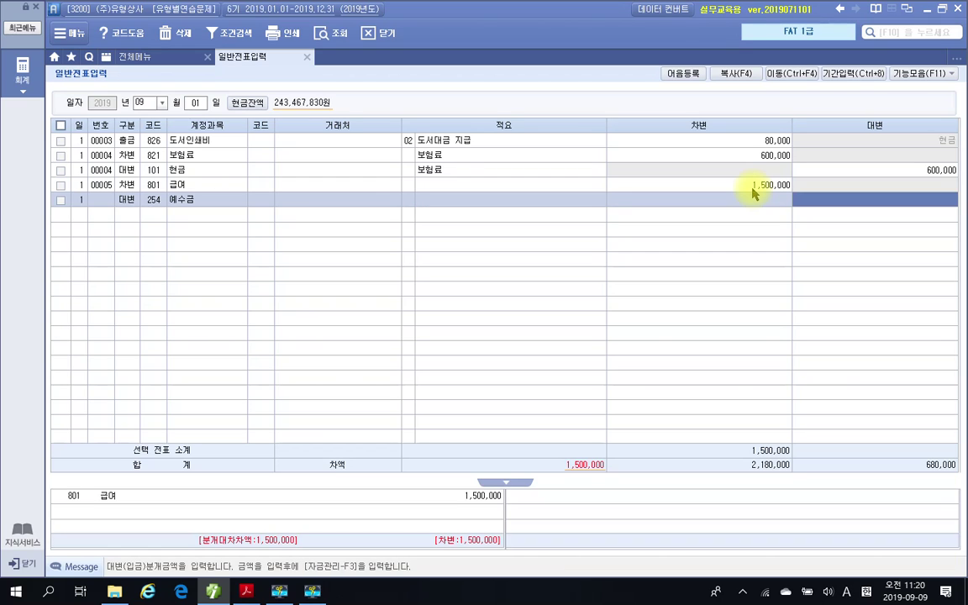
text(212)
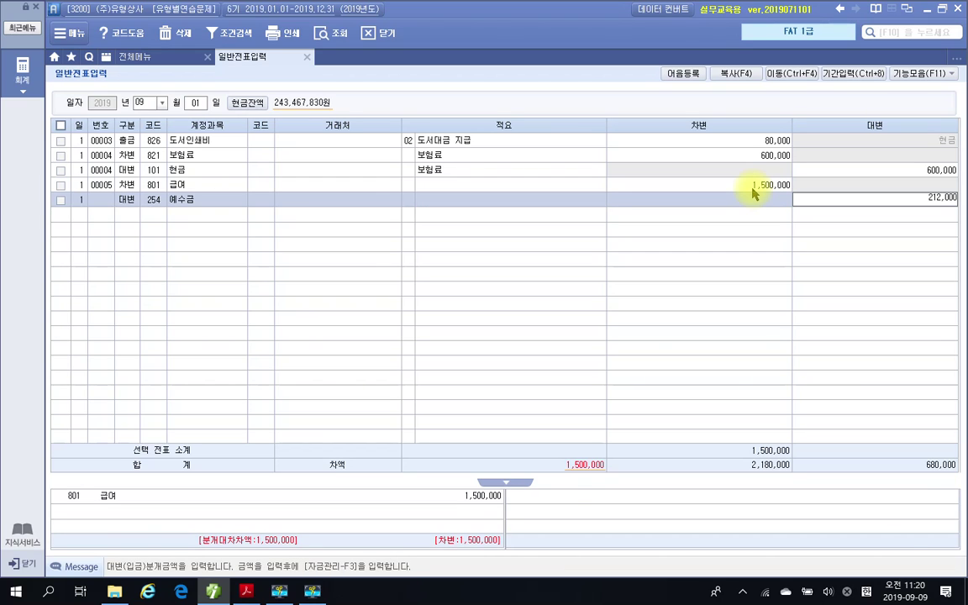
key(Return)
- Add a credit (대변) line for account 103 보통예금 with client 국민은행 and an amount of 1,288,000
text(4)
key(Return)
text(10)
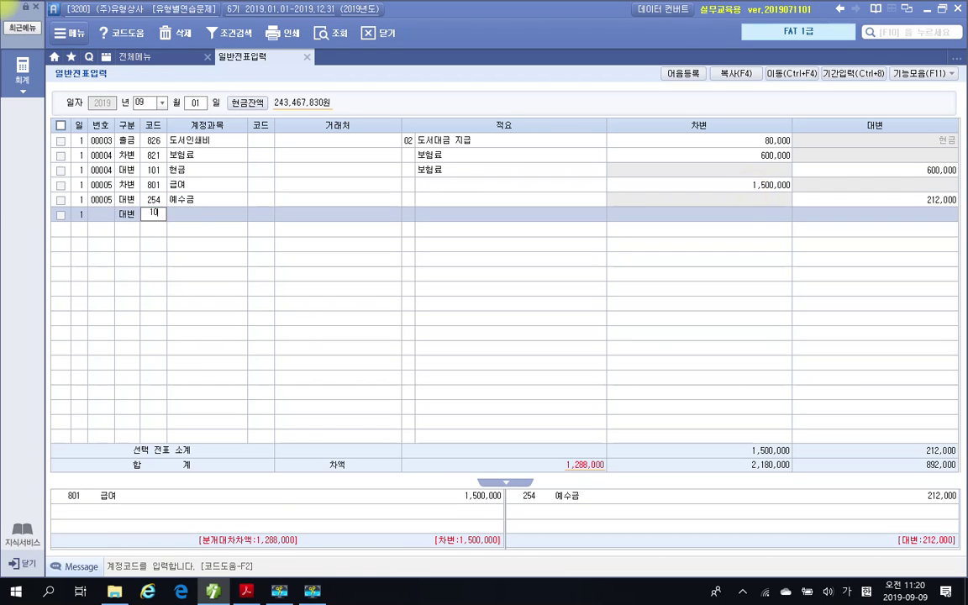
text(3)
key(Return)
text(98000)
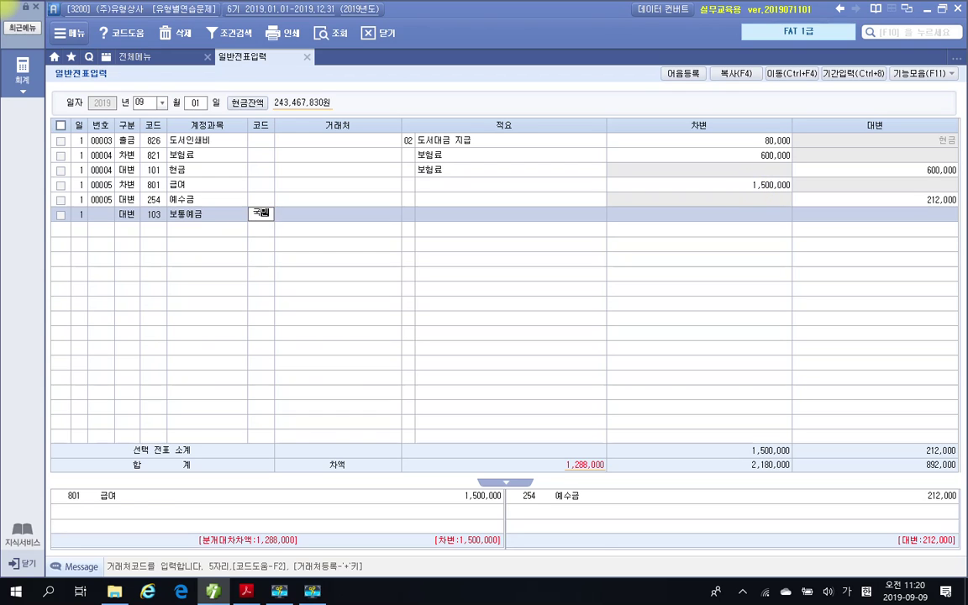
key(Return)
key(Return)
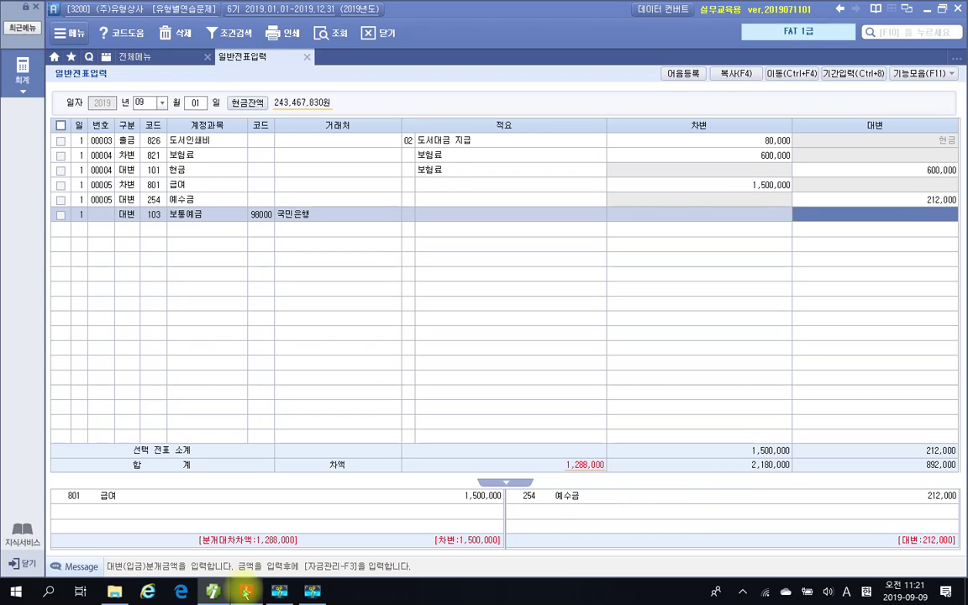
click(244, 590)
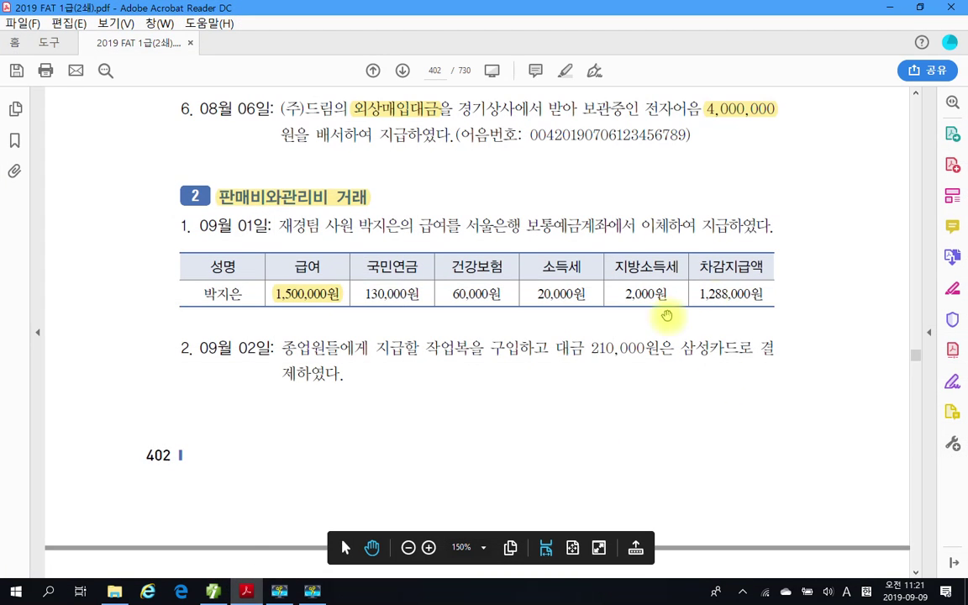
click(248, 590)
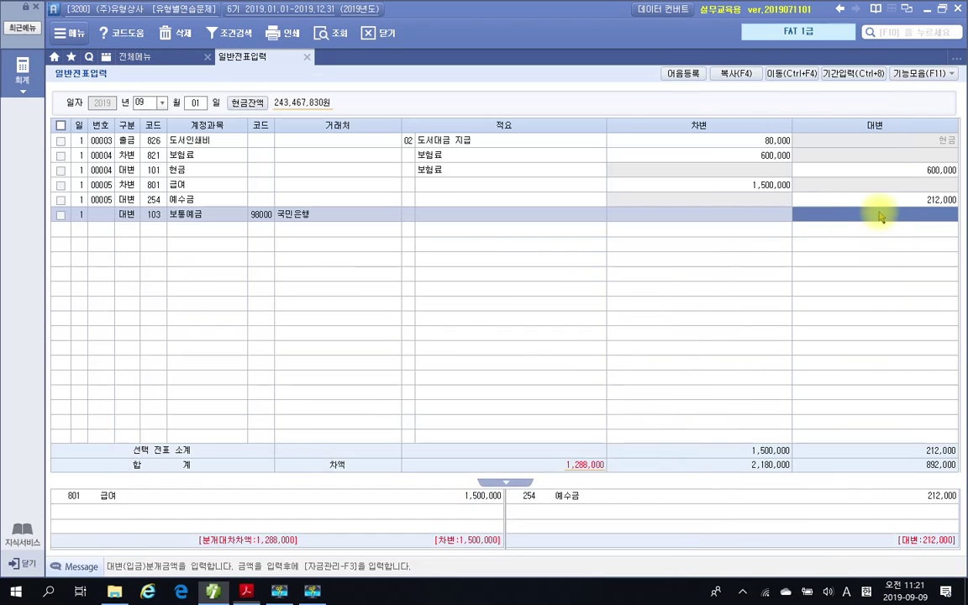
click(882, 212)
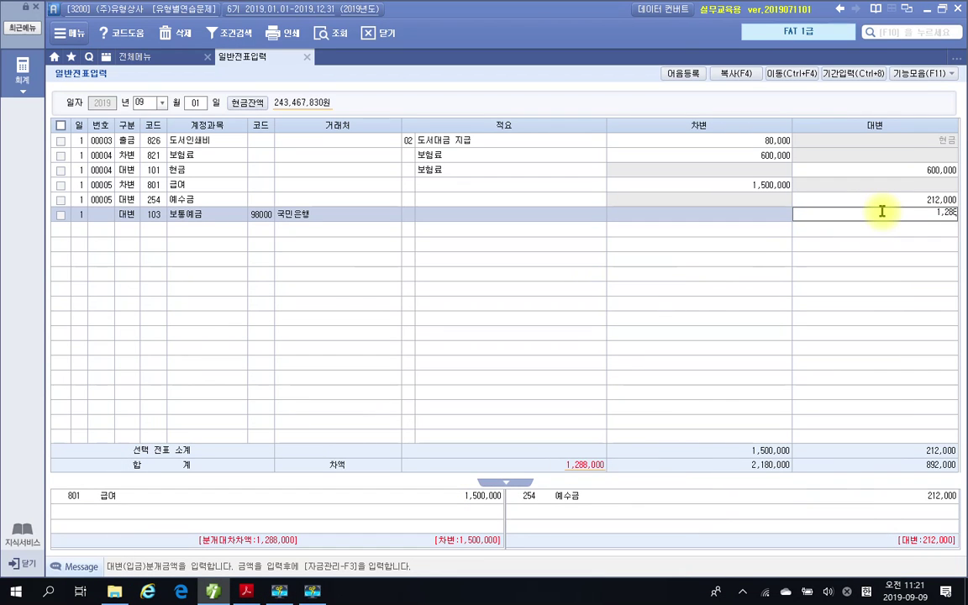
key(Return)
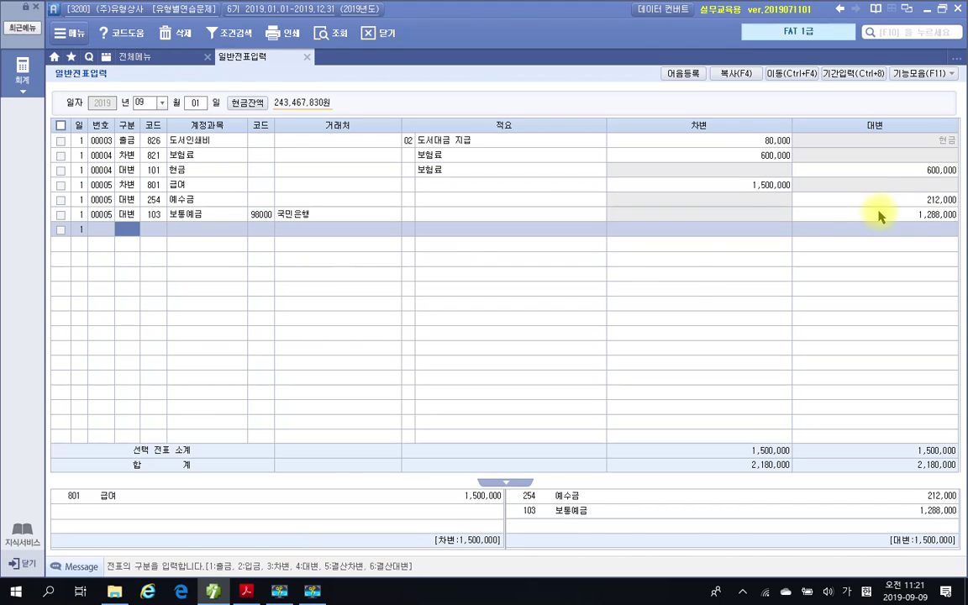
- Review the new payroll voucher's 급여, 예수금 and 보통예금 lines, checking their account codes and the bank client
click(228, 216)
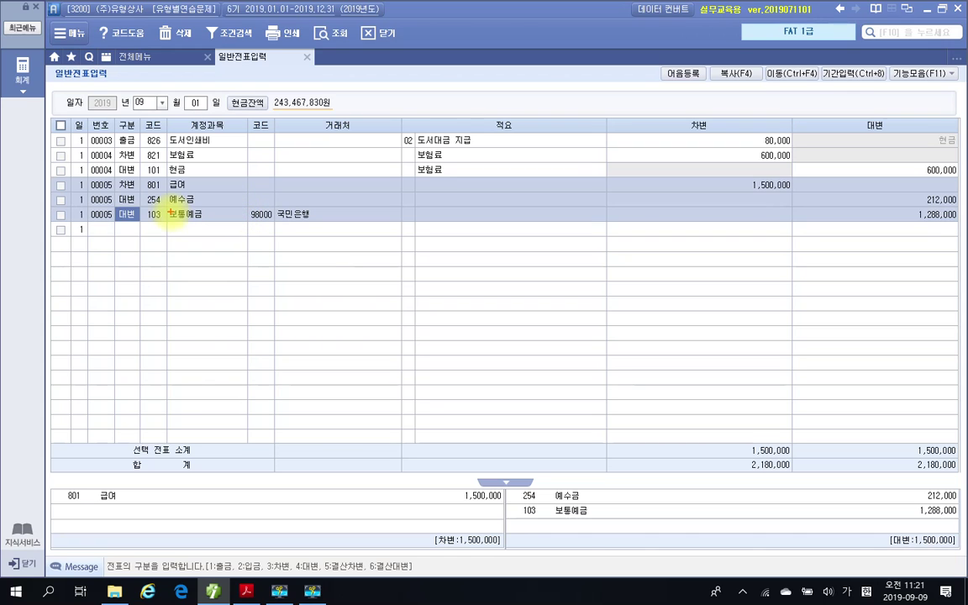
drag(113, 206, 342, 222)
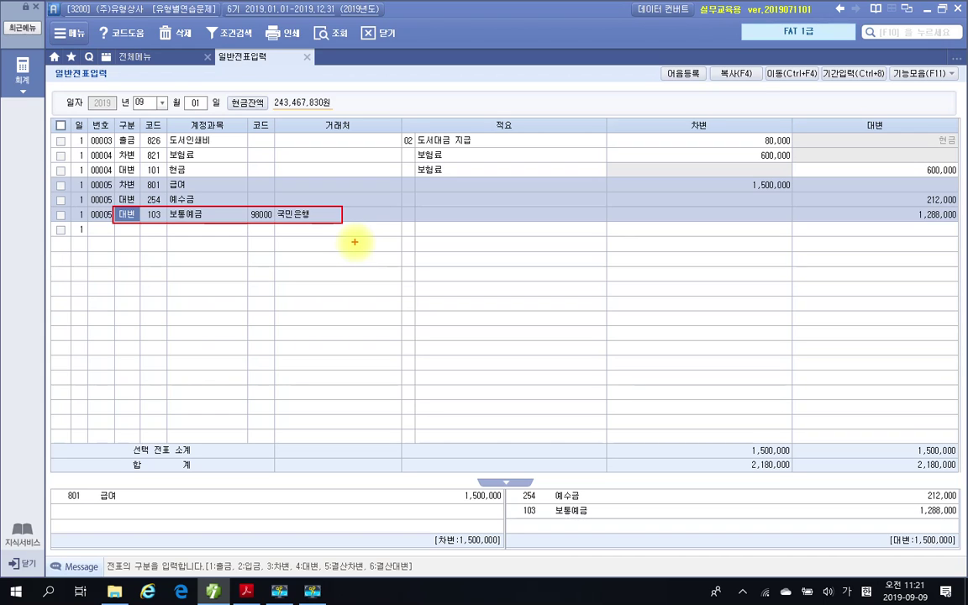
key(Escape)
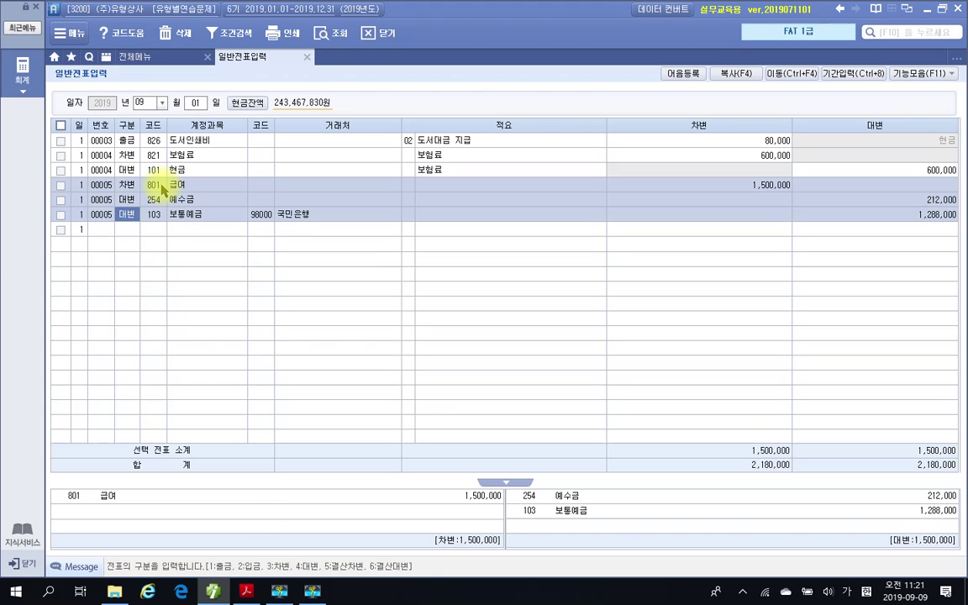
key(Up)
key(Up)
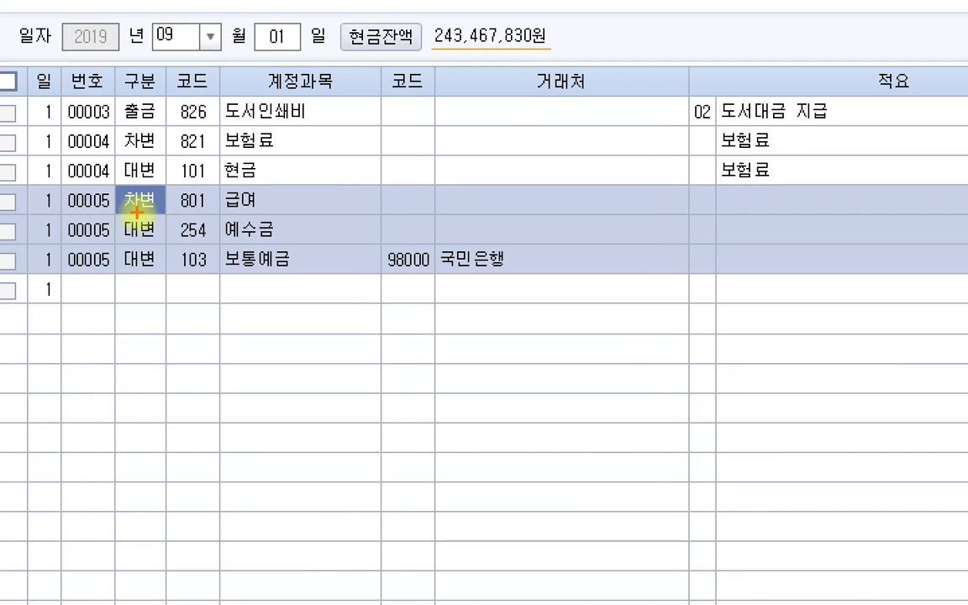
drag(158, 187, 231, 220)
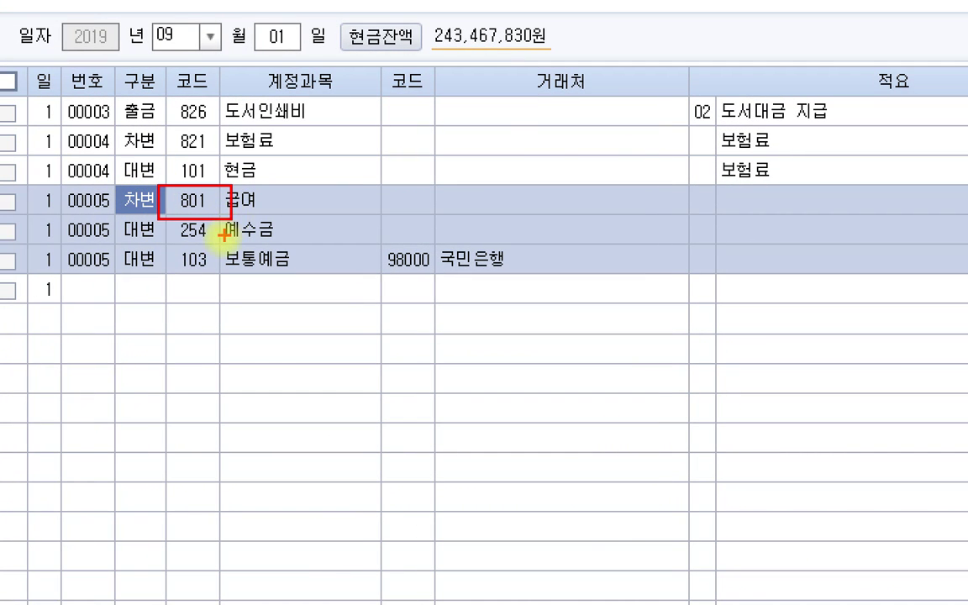
drag(159, 244, 281, 244)
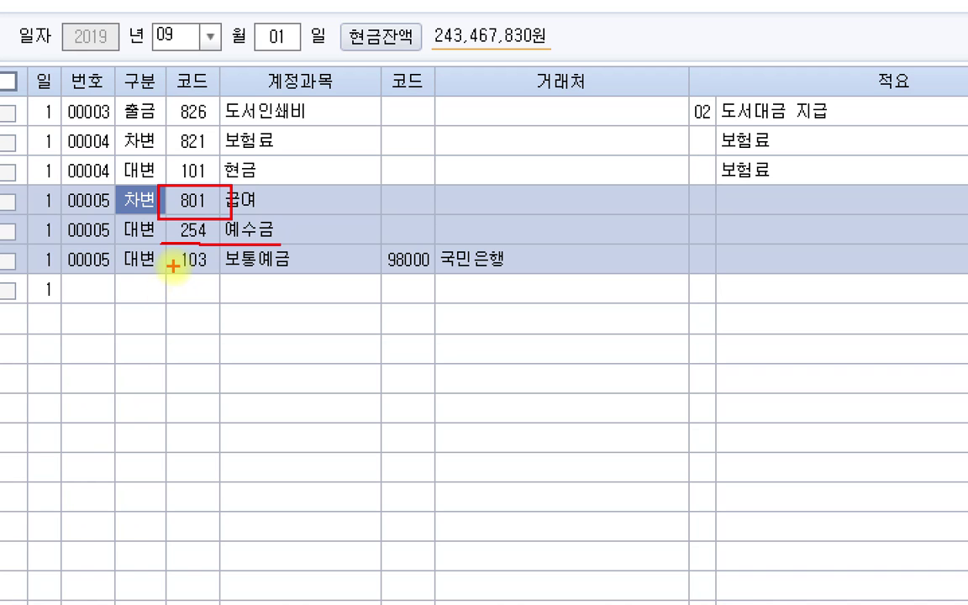
drag(170, 270, 257, 271)
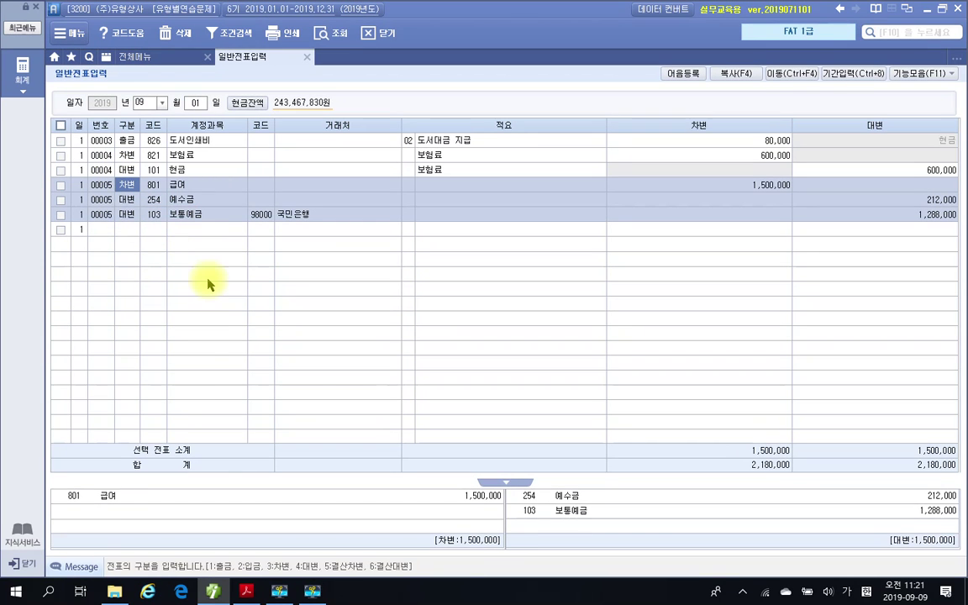
- Switch to the textbook PDF in Adobe Acrobat Reader and highlight "삼성카드로" in the 2 September work clothes transaction
click(267, 414)
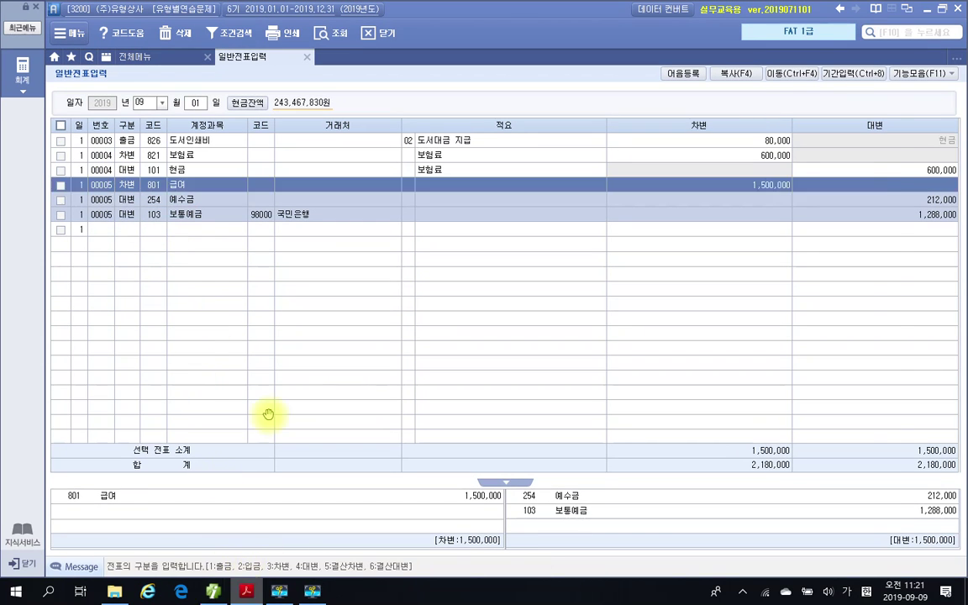
key(alt+Tab)
scroll(269, 418, down, 2)
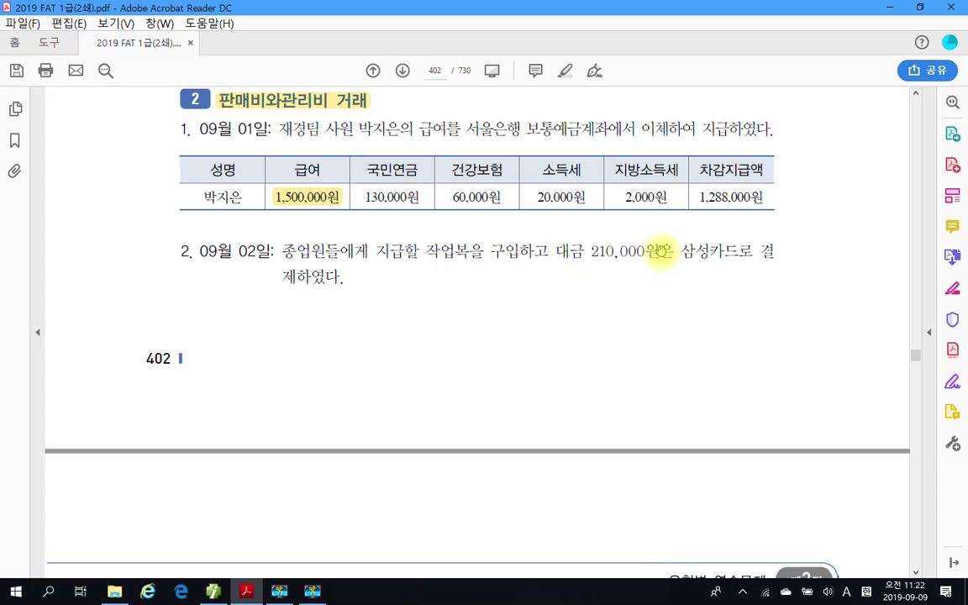
drag(677, 250, 752, 250)
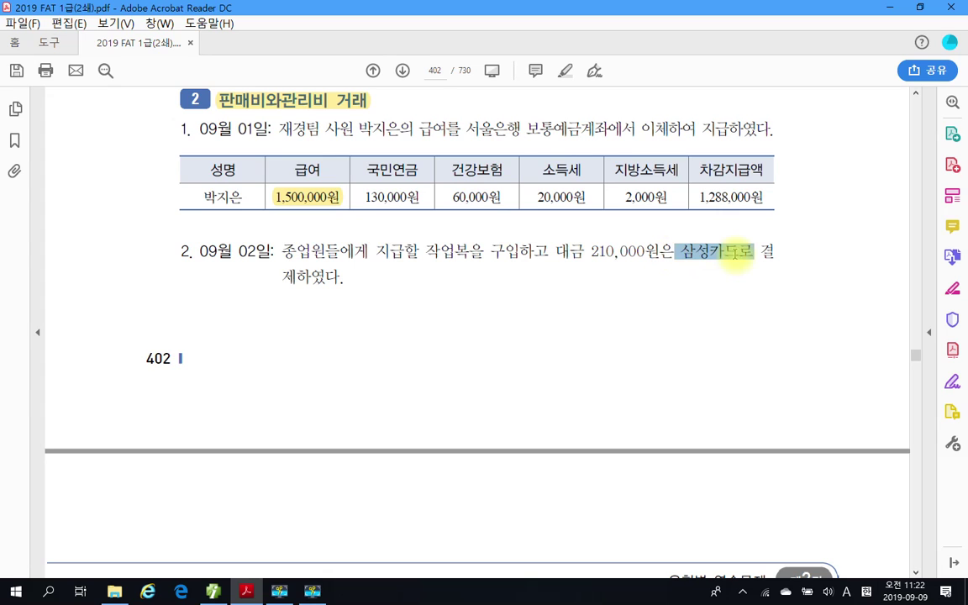
right_click(724, 254)
click(749, 296)
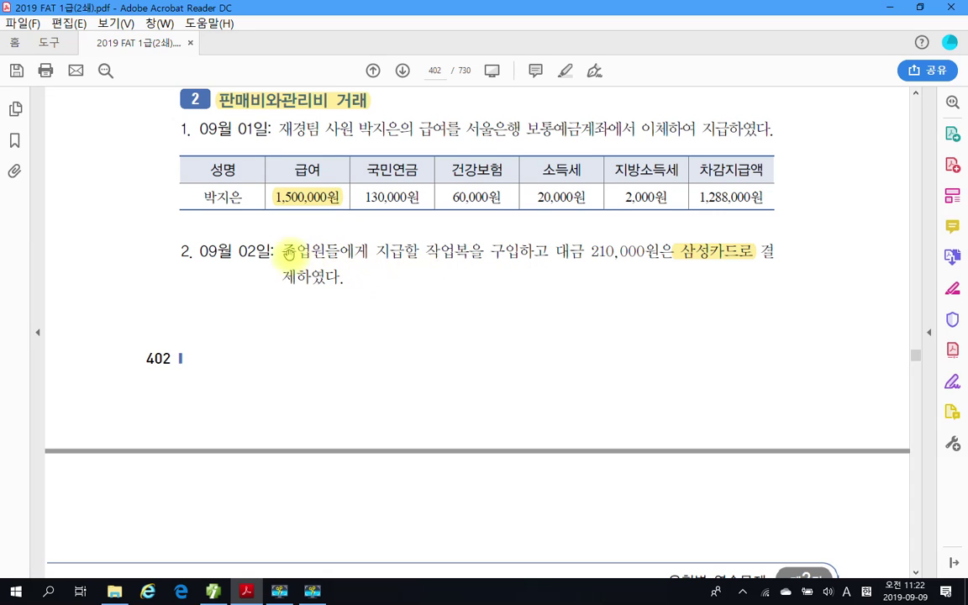
drag(280, 251, 545, 252)
click(602, 261)
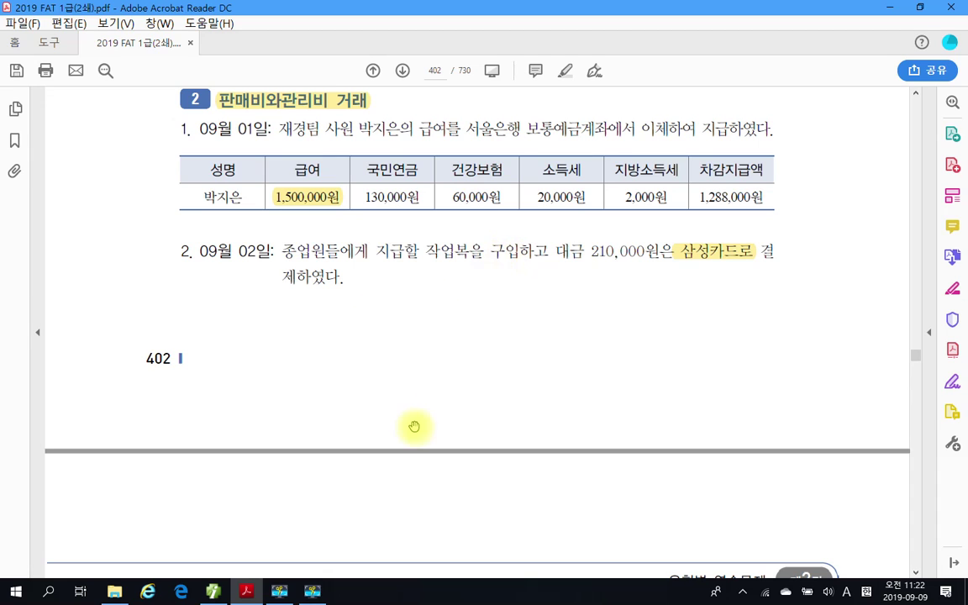
- Switch back to the accounting program and open the general voucher entries for 2 September
click(224, 595)
click(196, 104)
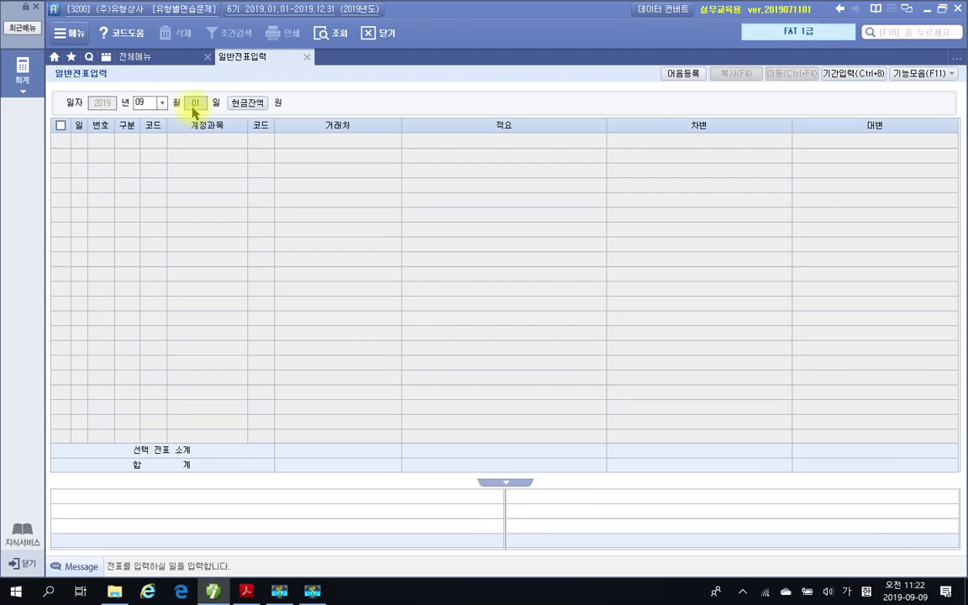
text(2)
key(Return)
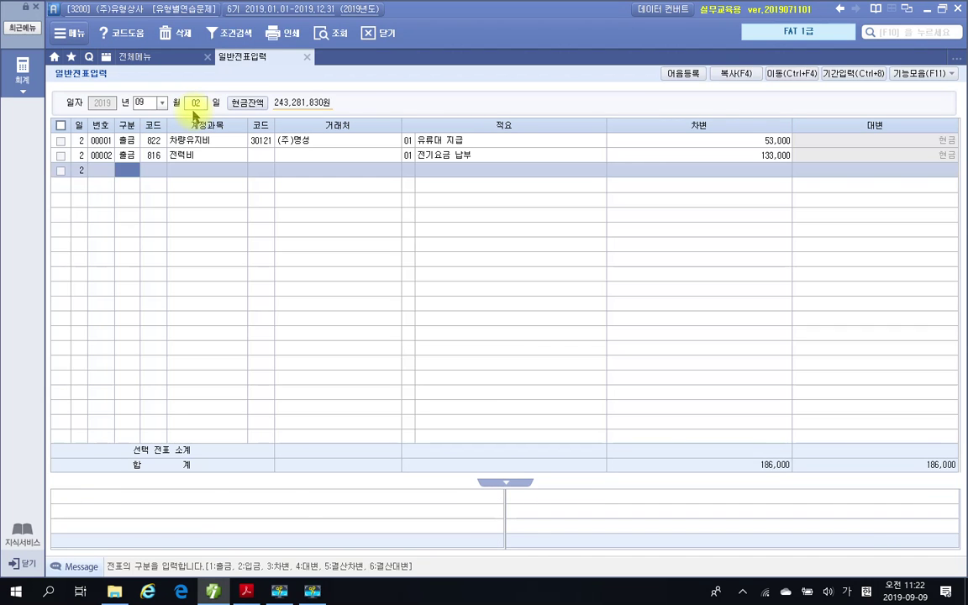
- Enter a debit (차변) line for account 811 복리후생비 of 210,000, leaving the client and description blank
text(3)
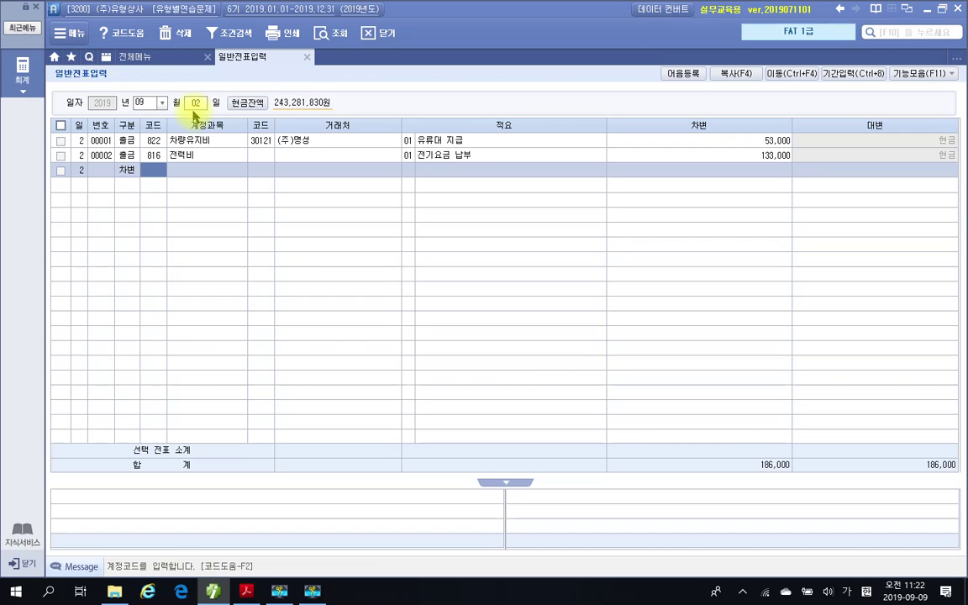
text(811)
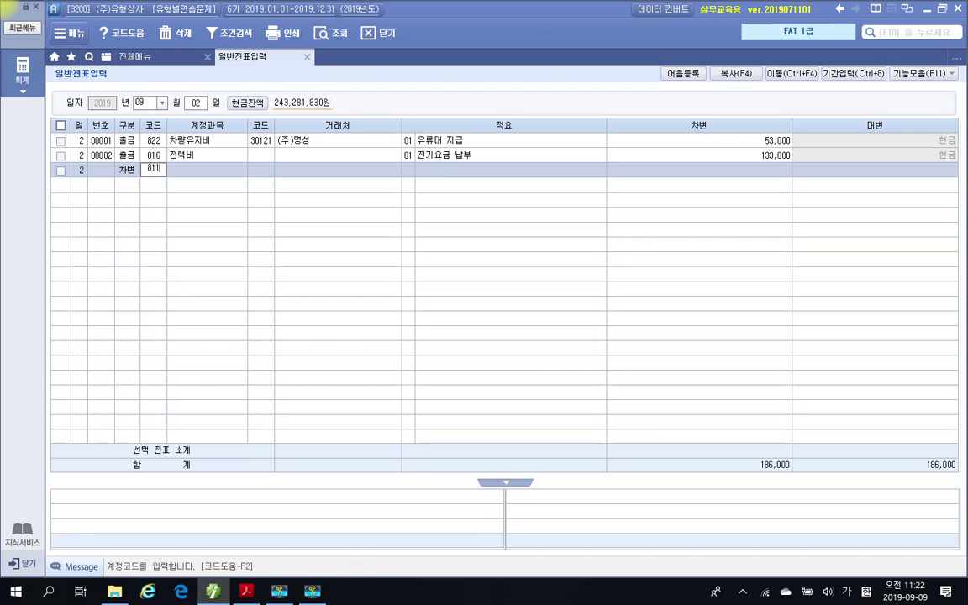
key(Return)
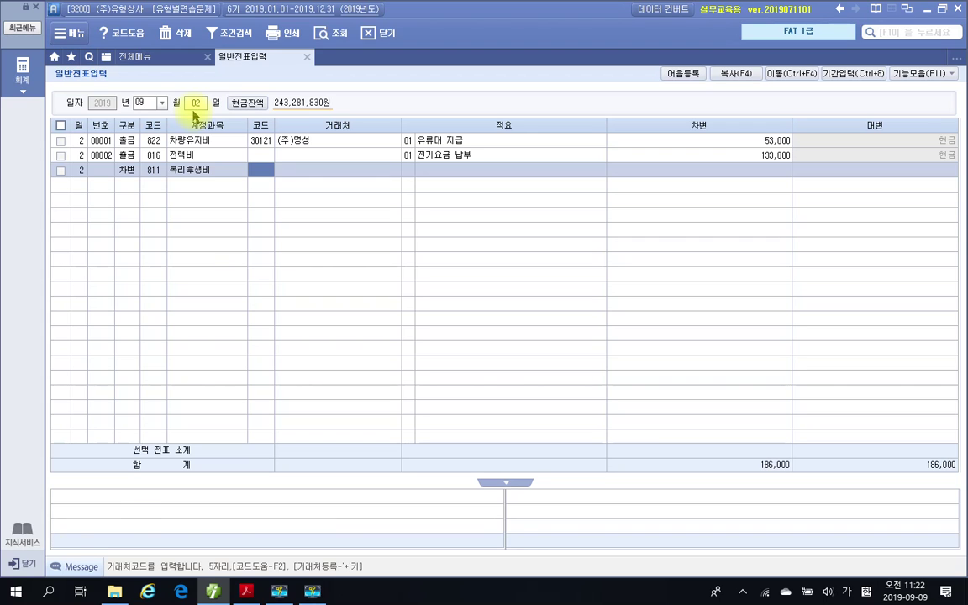
key(Return)
key(Return)
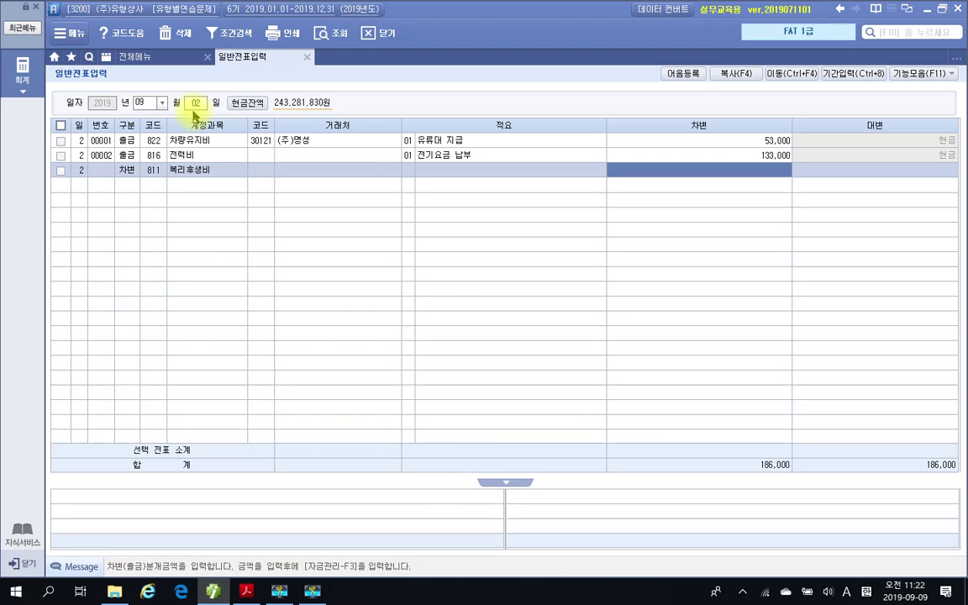
text(2100000)
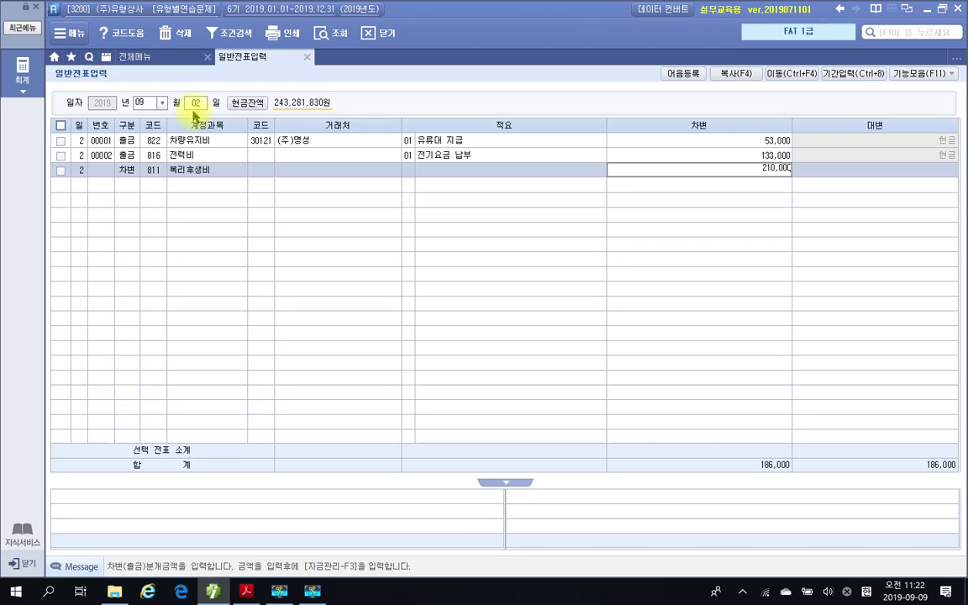
key(Return)
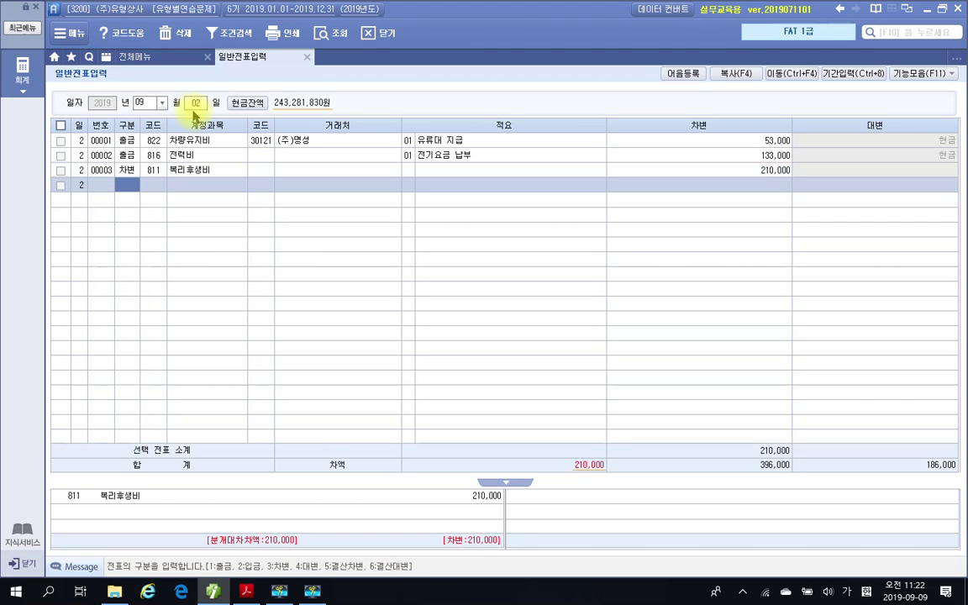
- Add a credit (대변) line for account 253 미지급금 with client 삼성카드 and an amount of 210,000, leaving the description blank
text(4)
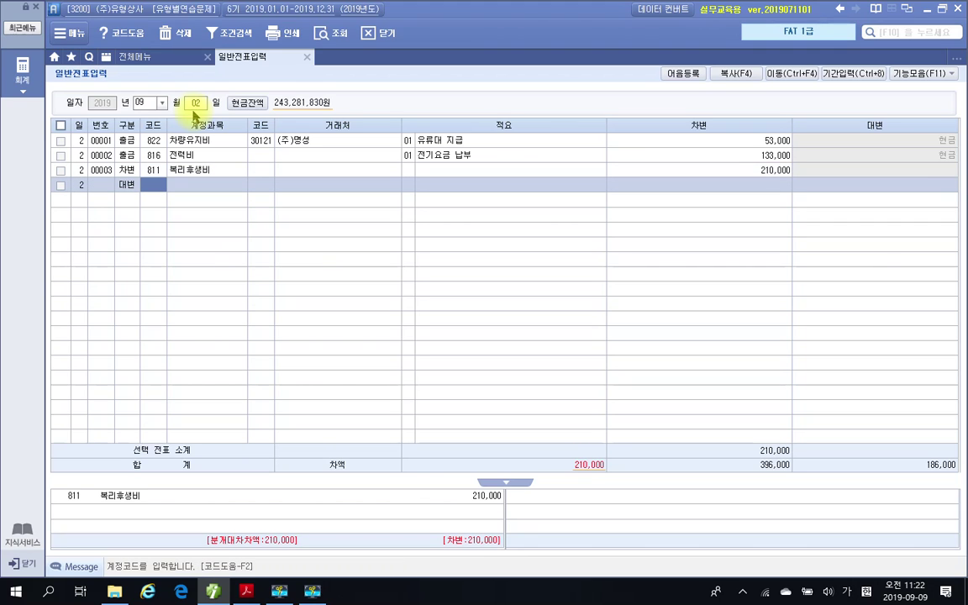
text(253)
key(Return)
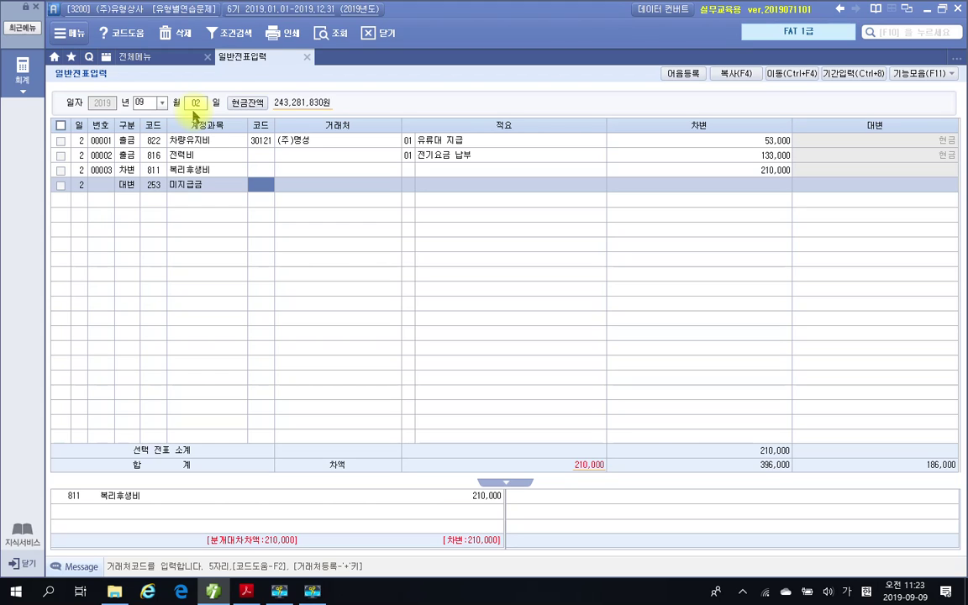
text(삼성)
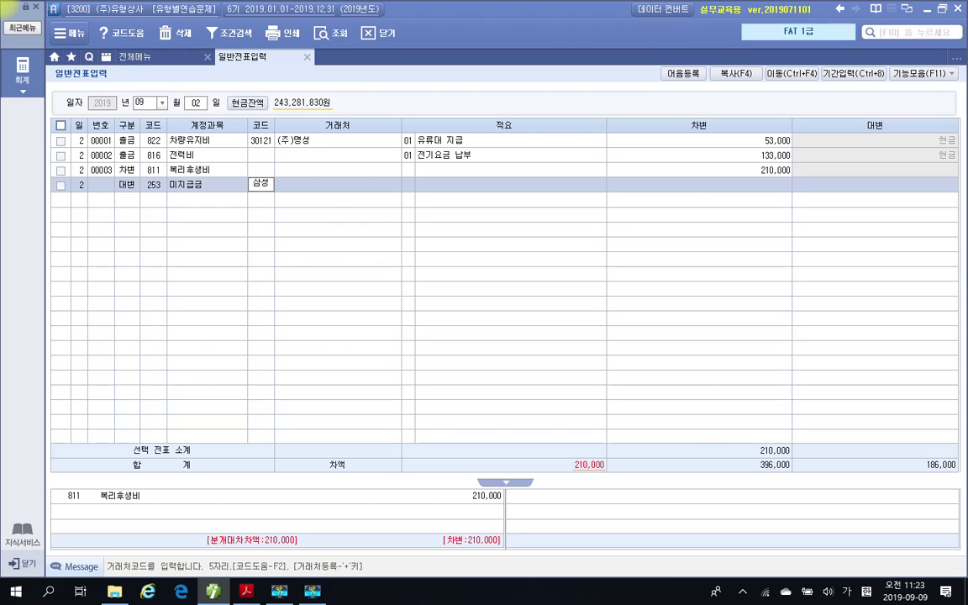
key(Return)
key(Down)
key(Return)
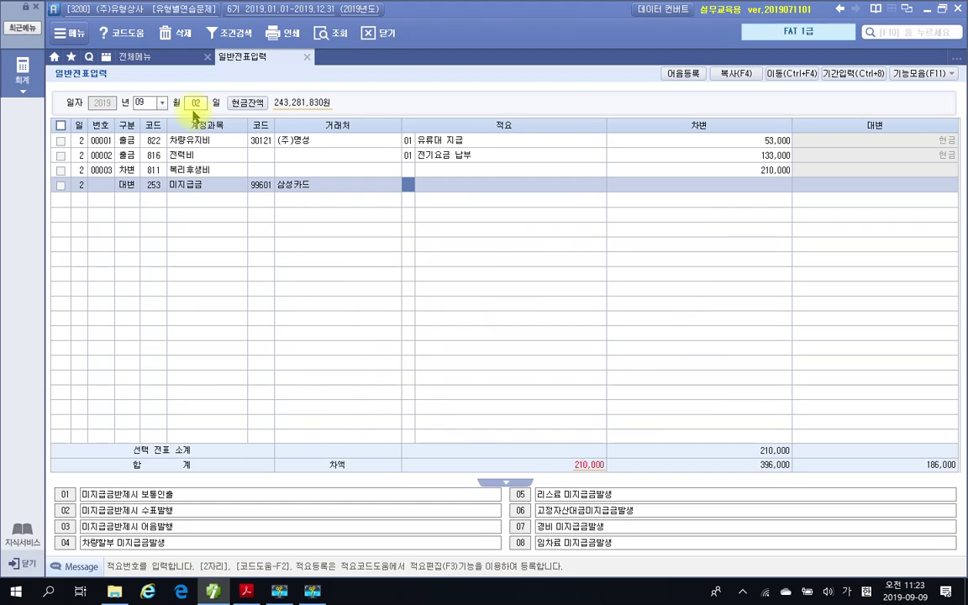
key(Return)
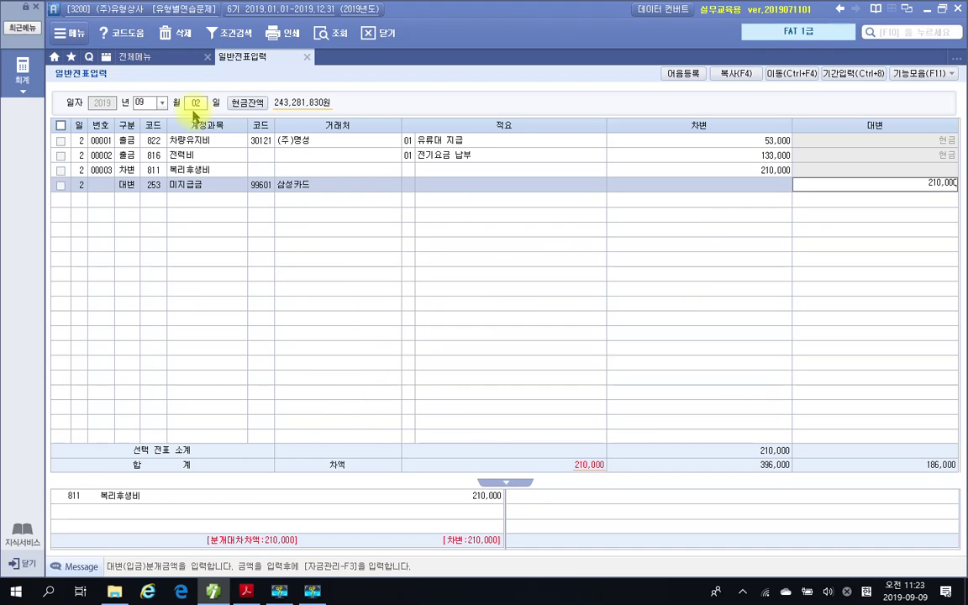
key(Return)
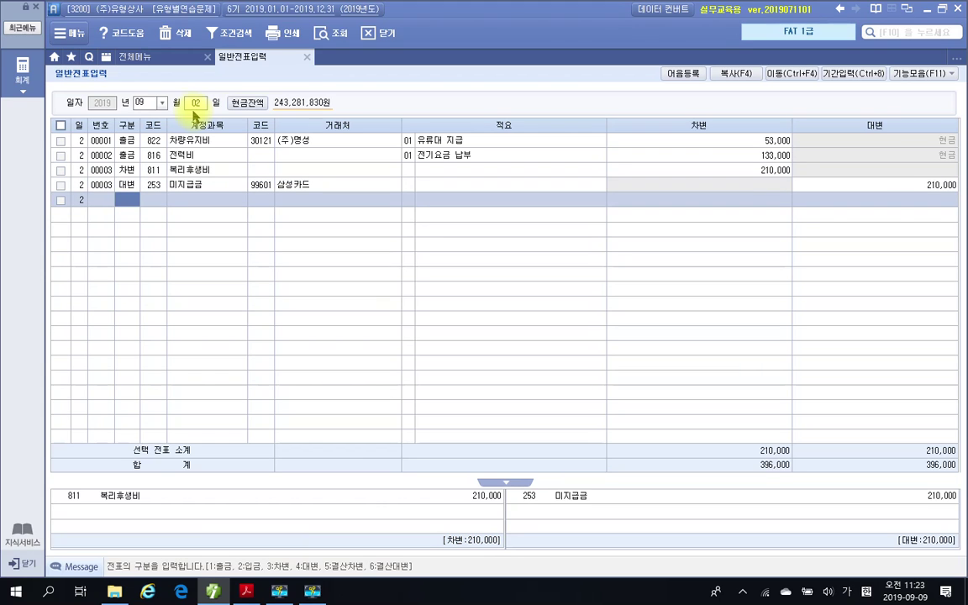
key(Up)
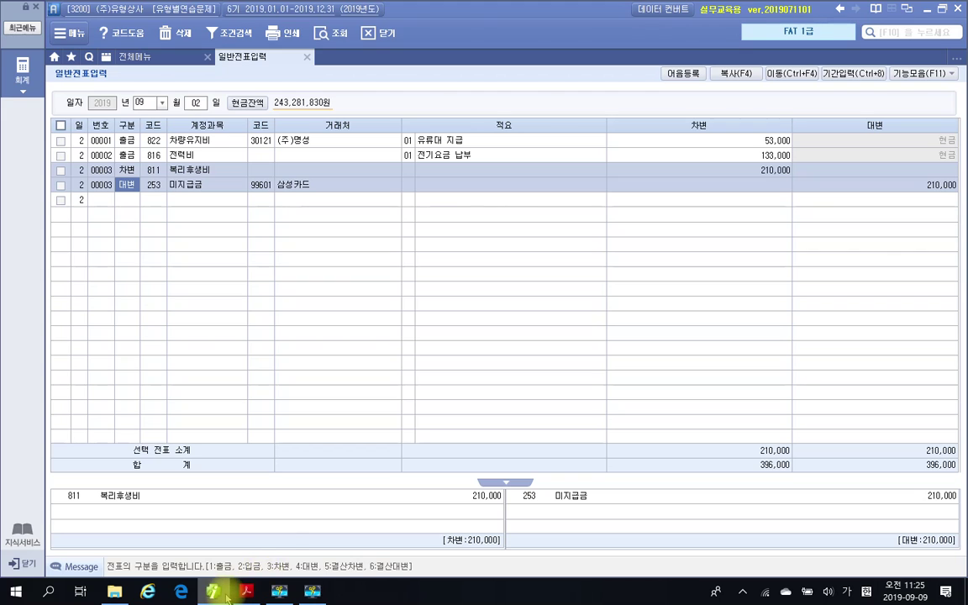
- Switch to the textbook PDF in Adobe Acrobat Reader and highlight "산재보험료" in the 3 September transaction
mouse_move(220, 593)
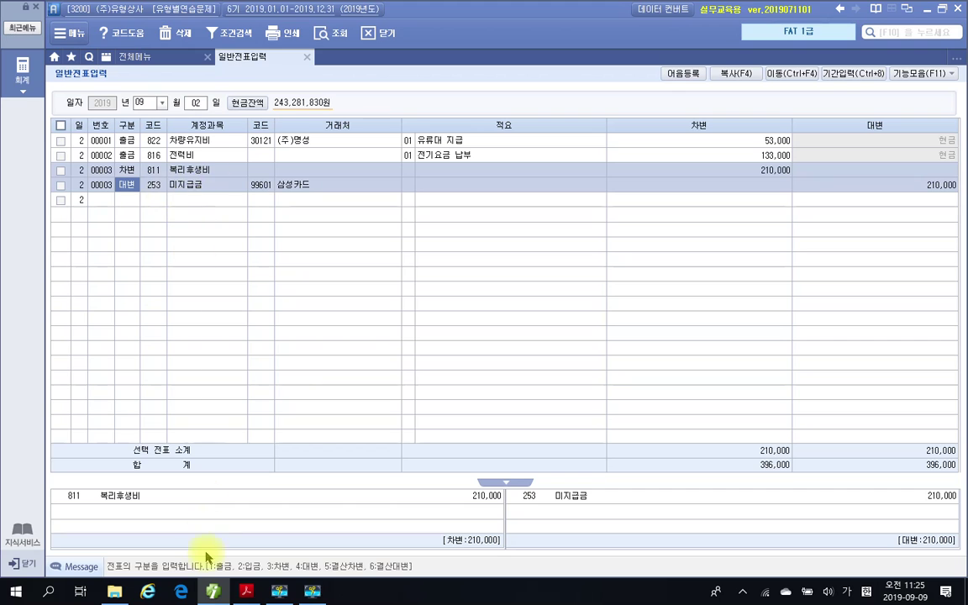
click(211, 590)
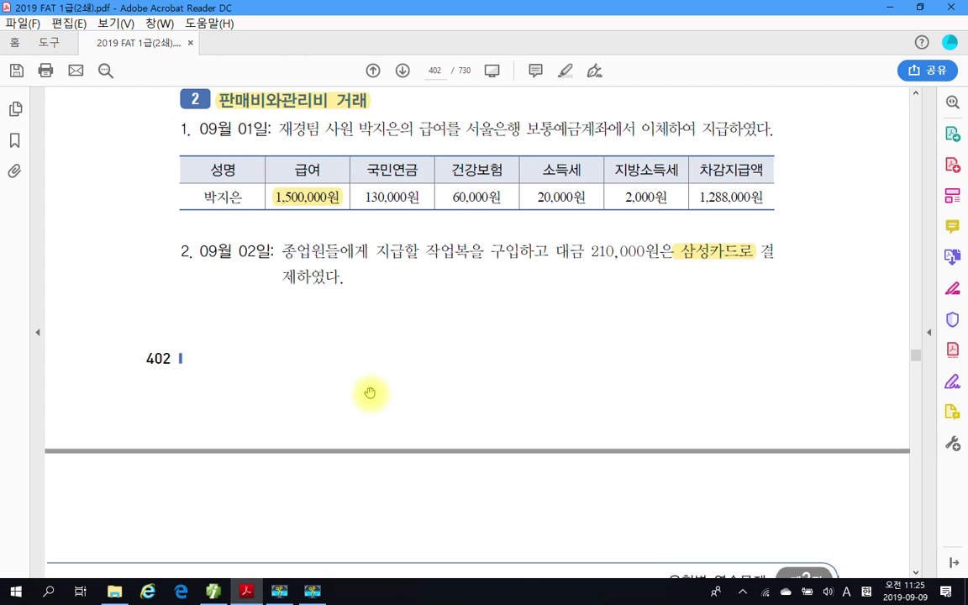
scroll(421, 412, down, 5)
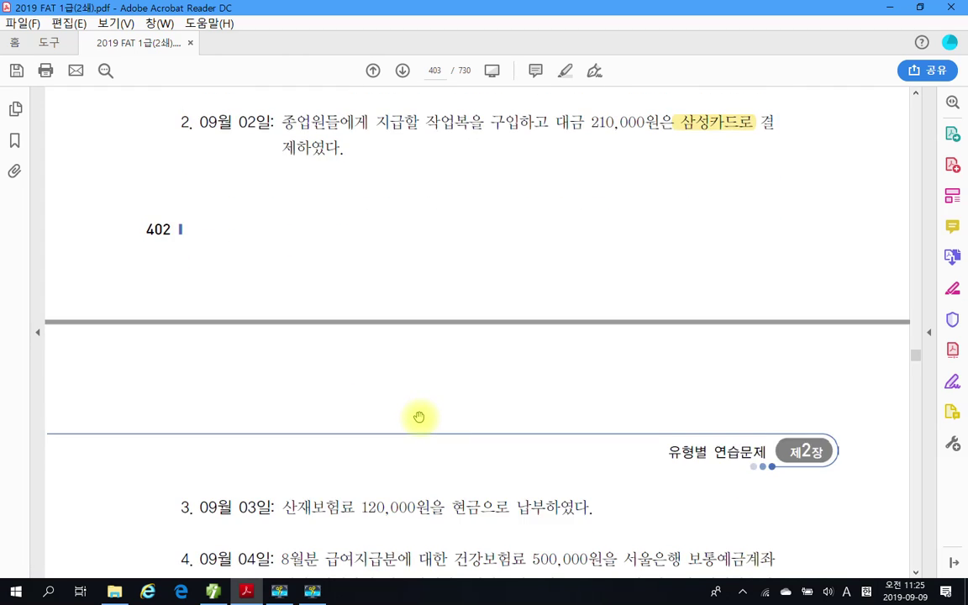
scroll(423, 414, down, 1)
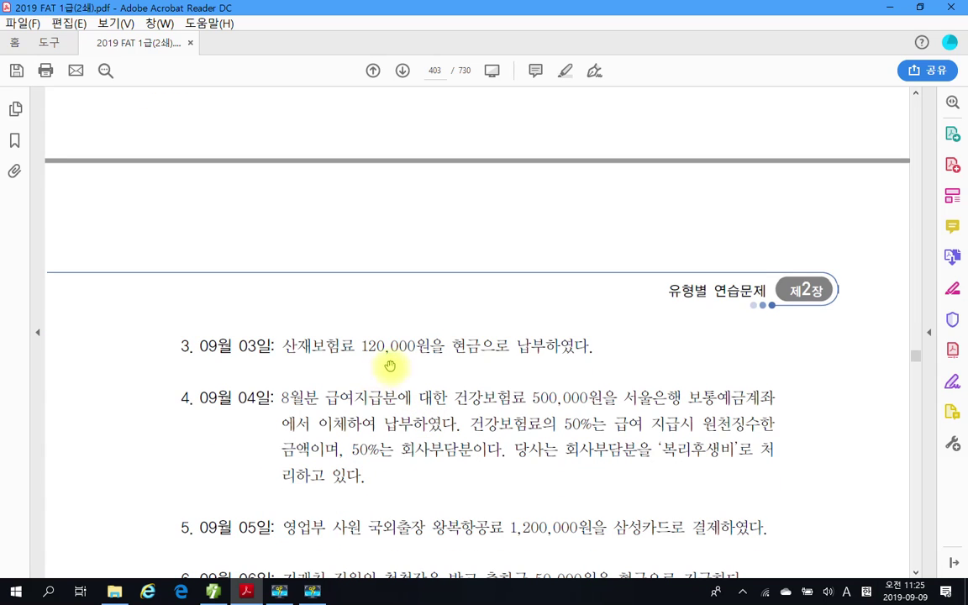
scroll(526, 377, down, 2)
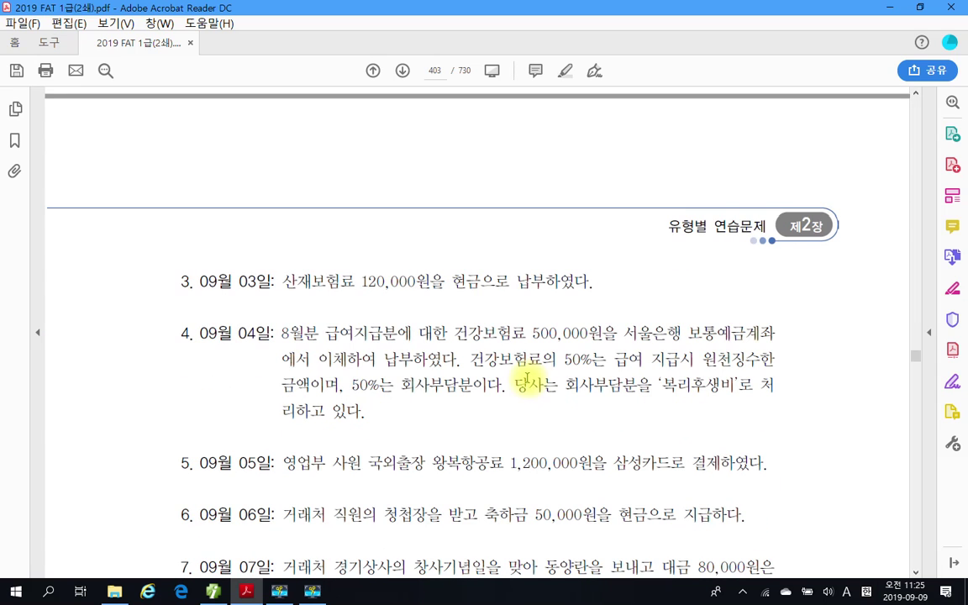
drag(282, 278, 351, 282)
right_click(345, 286)
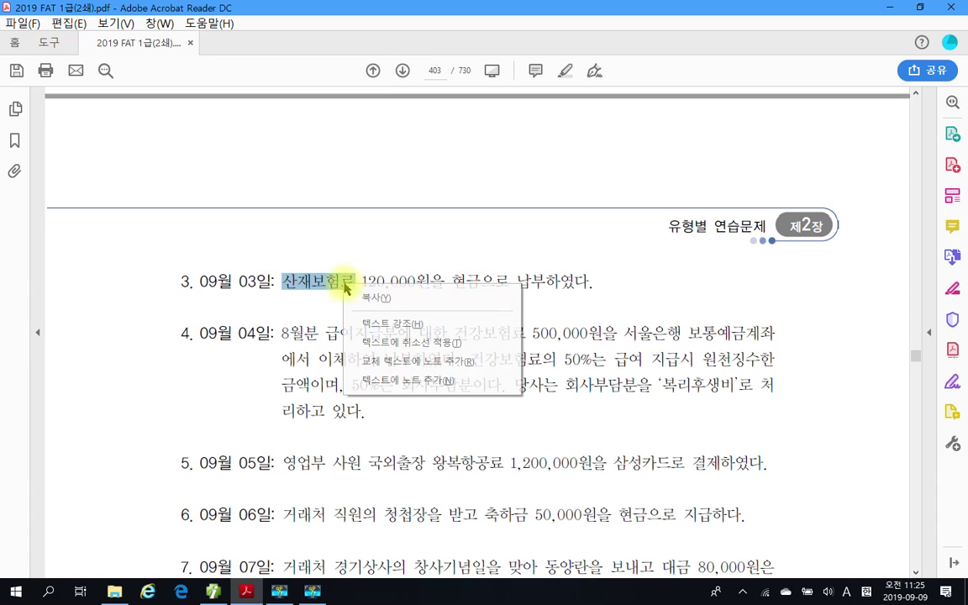
click(379, 324)
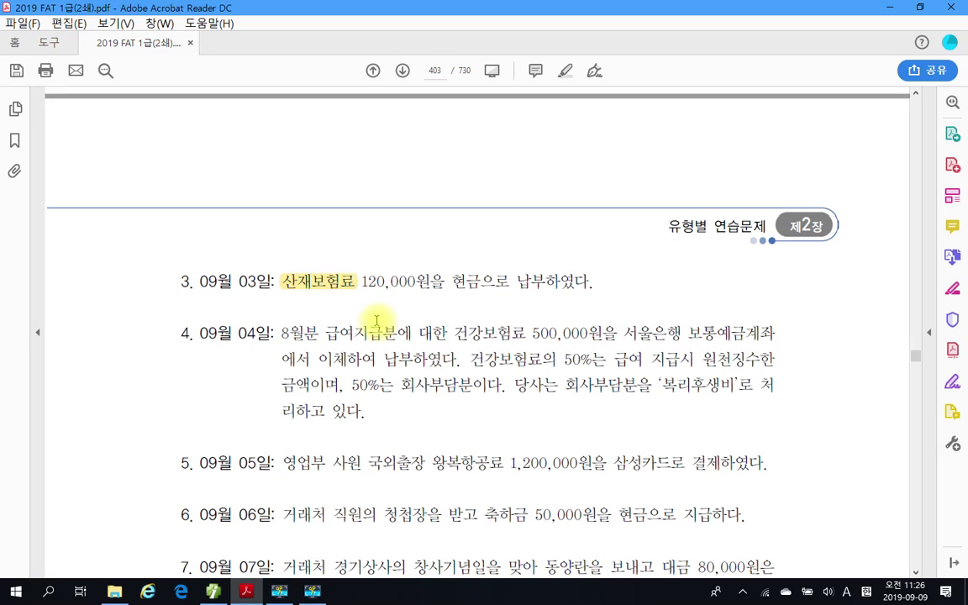
mouse_move(352, 295)
mouse_down()
mouse_move(279, 270)
mouse_move(359, 288)
mouse_up()
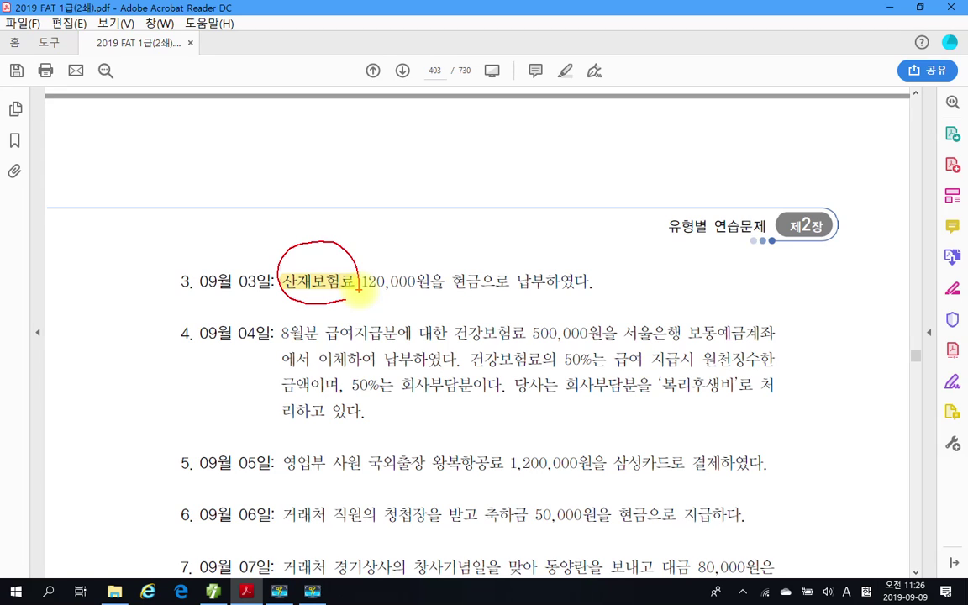
key(Escape)
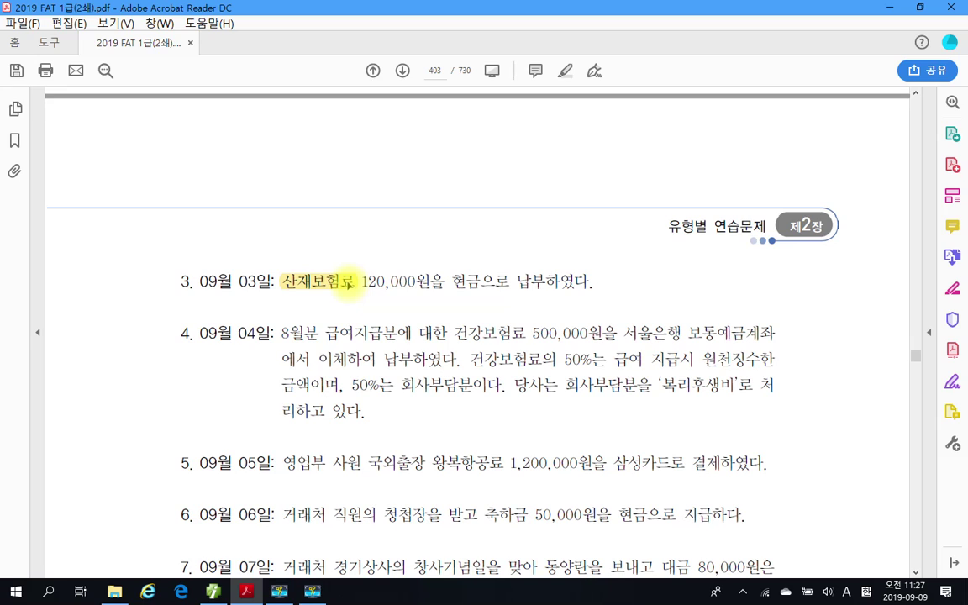
click(323, 281)
click(391, 270)
click(353, 284)
click(372, 280)
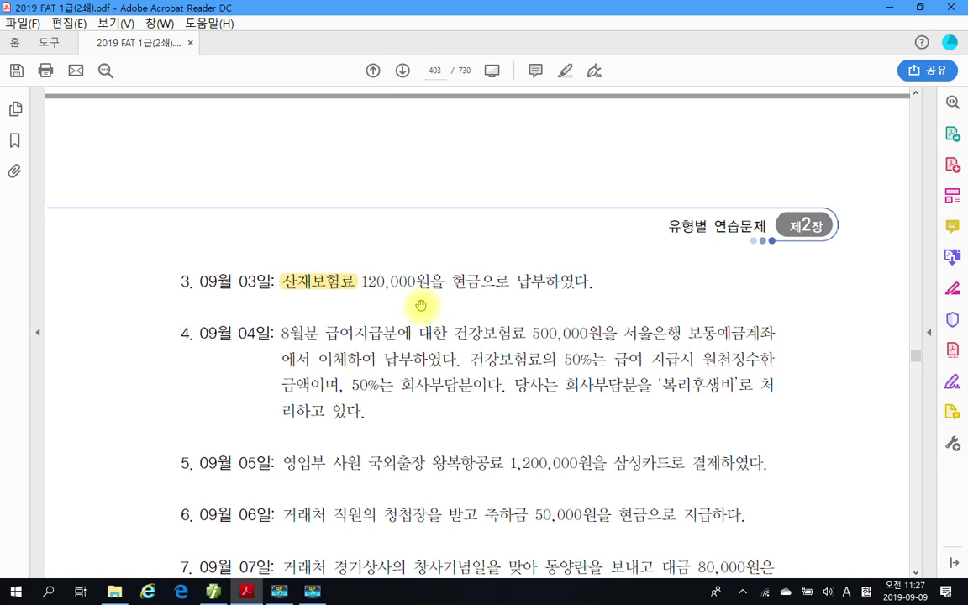
- Return to the accounting program and open the general voucher entries for 3 September
mouse_move(357, 568)
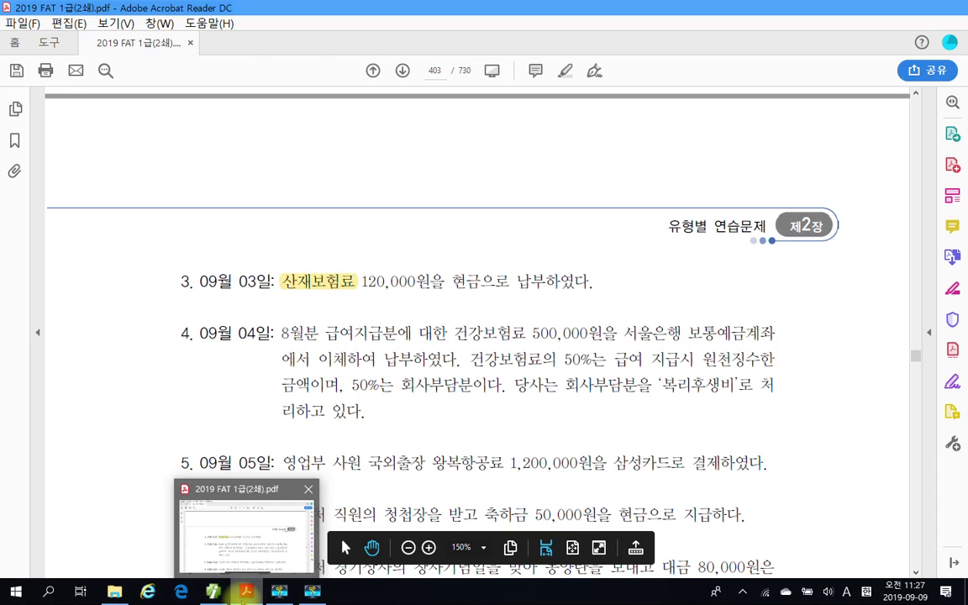
click(244, 593)
click(244, 593)
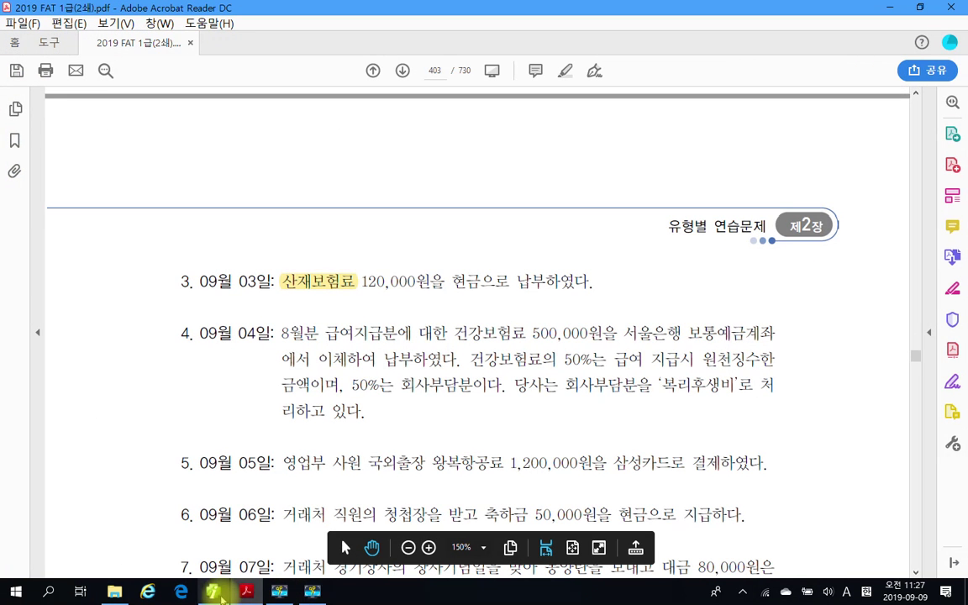
click(213, 593)
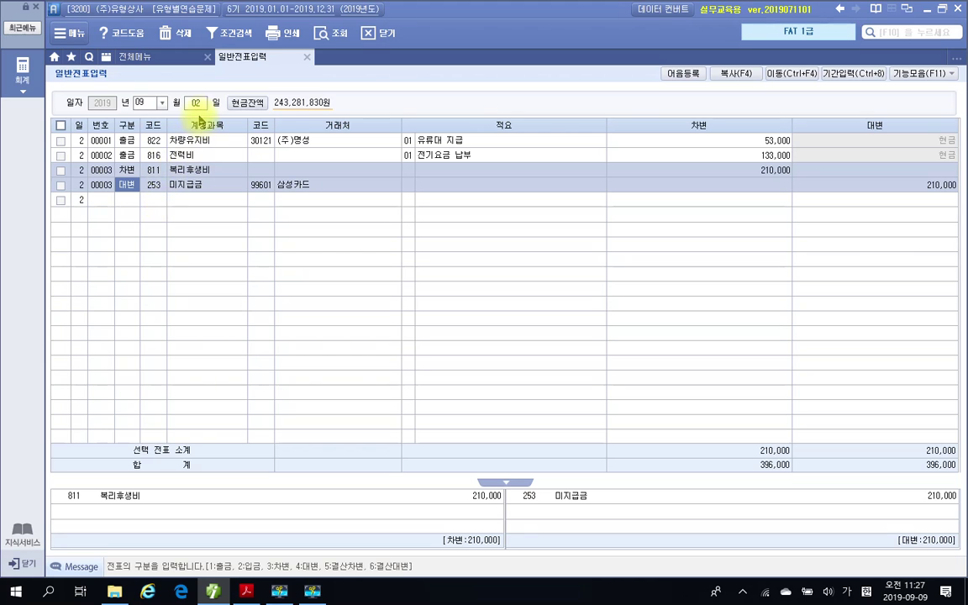
click(198, 108)
text(3)
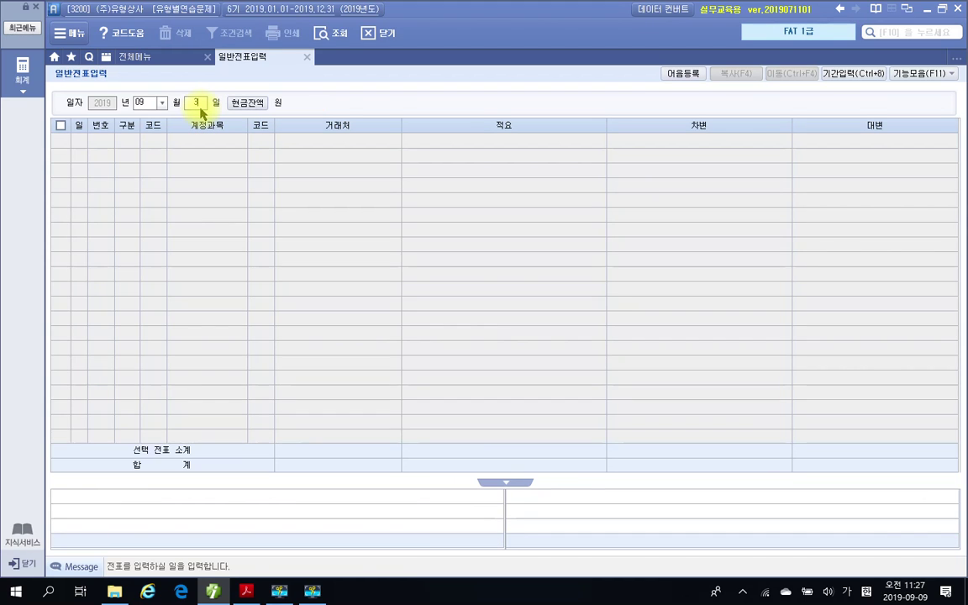
key(Return)
- Enter a cash payment (출금) line for account 811 복리후생비 of 120,000, leaving the client and description blank
text(1)
key(Return)
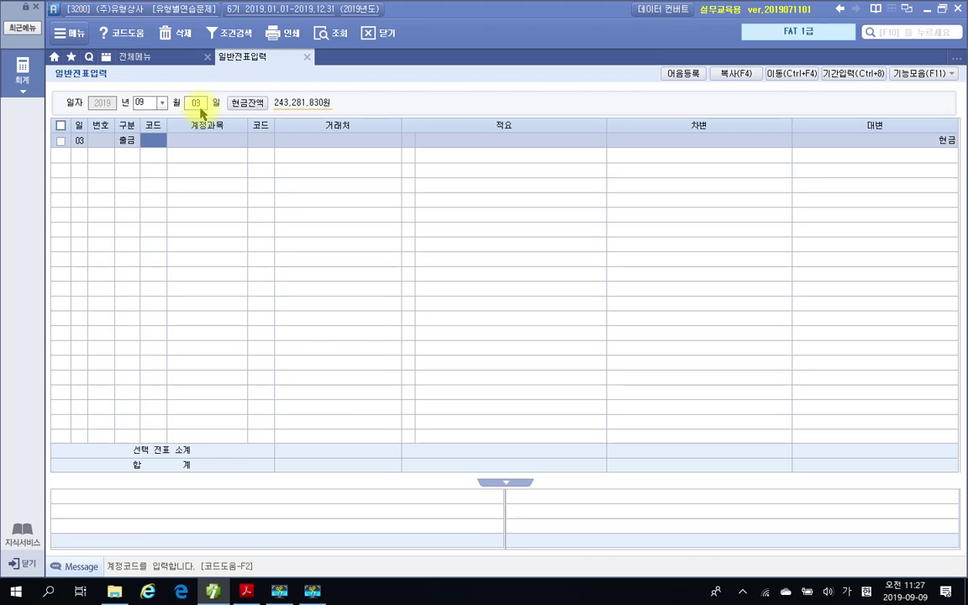
text(811)
key(Return)
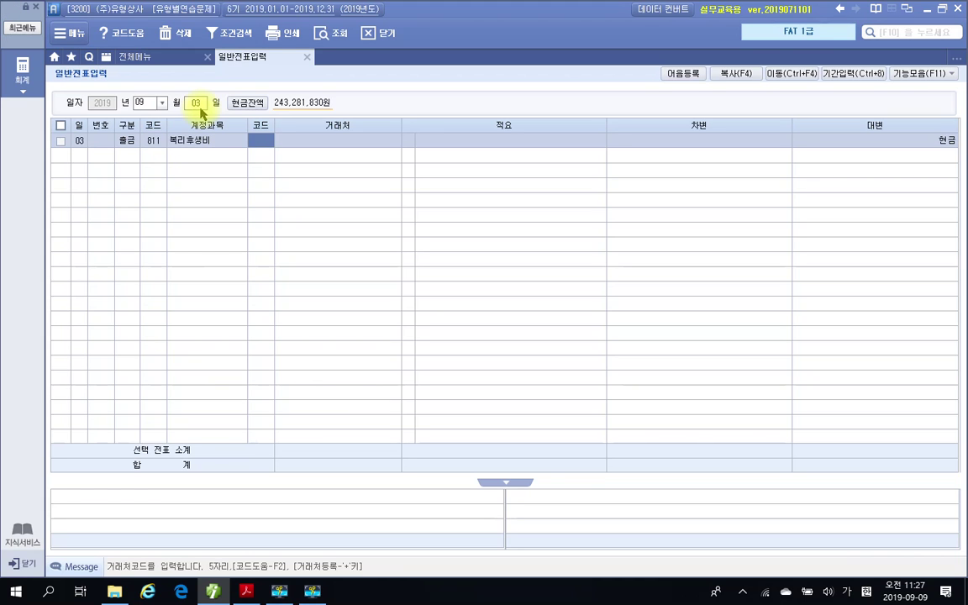
key(Return)
key(Return)
key(Return)
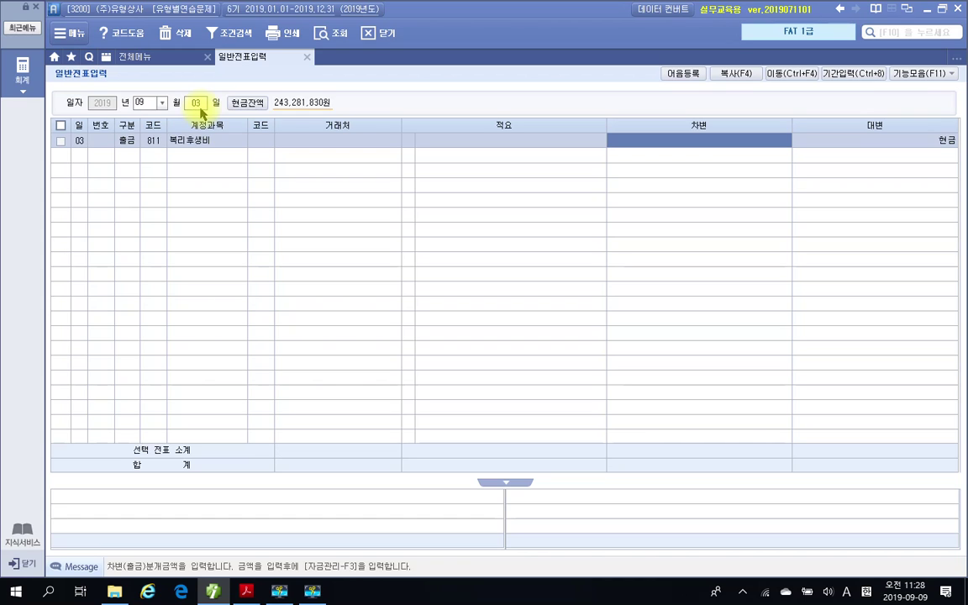
text(1200000)
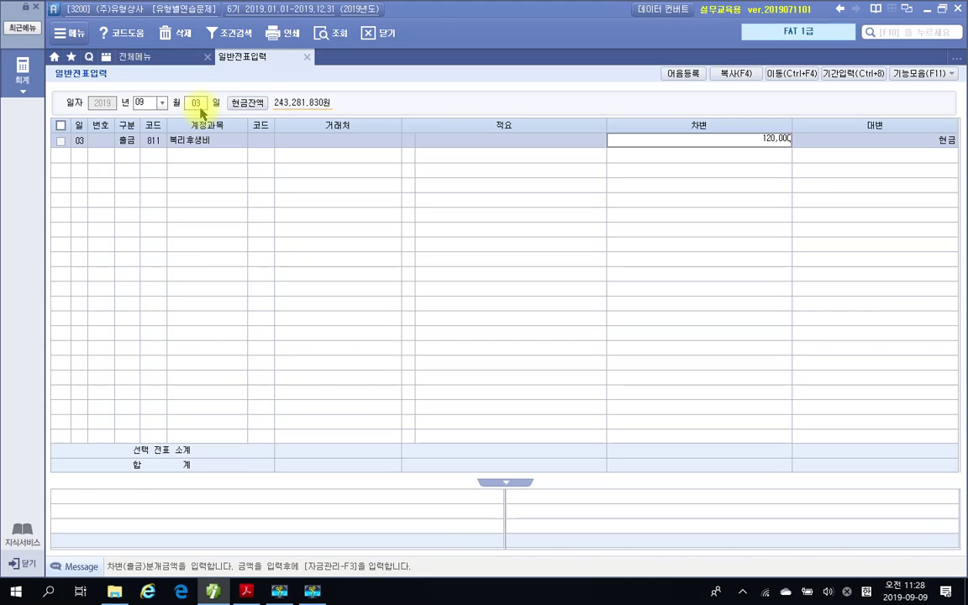
key(Return)
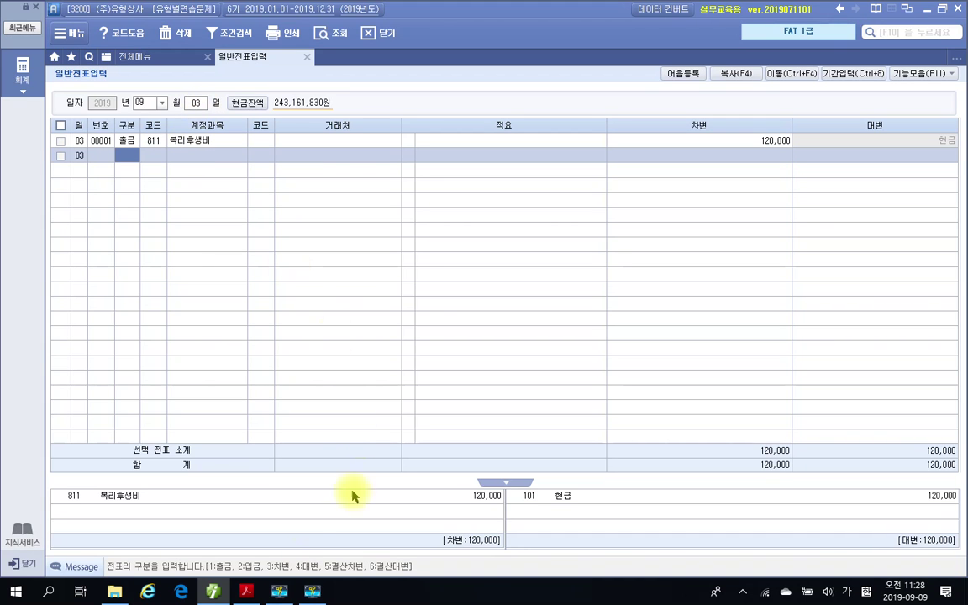
- Switch to the textbook PDF in Adobe Acrobat Reader and highlight "건강보험료의 50%는 급여 지급시 원천징수한" and "50%는 회사부담분이다" in the 4 September transaction
click(246, 591)
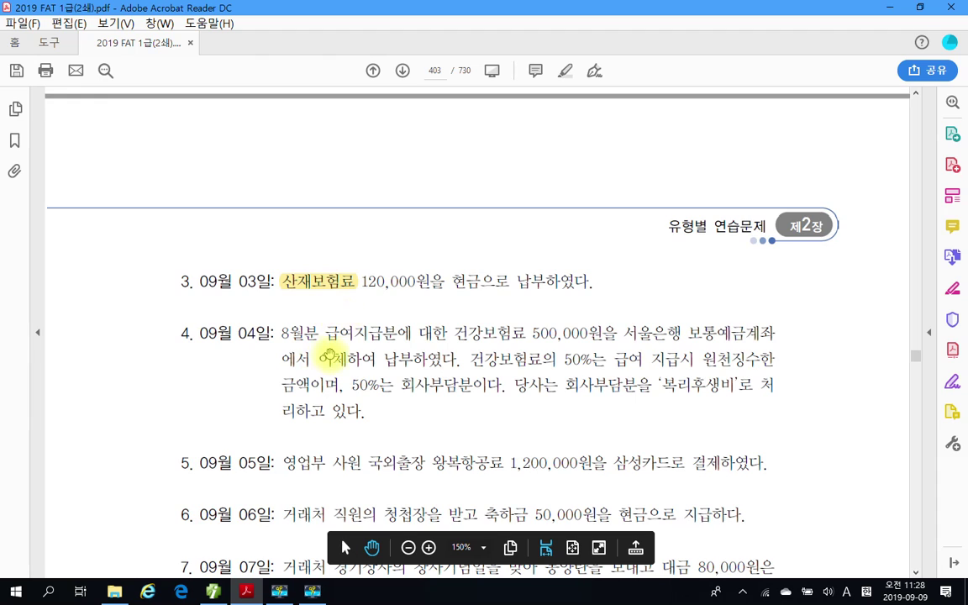
scroll(328, 370, down, 2)
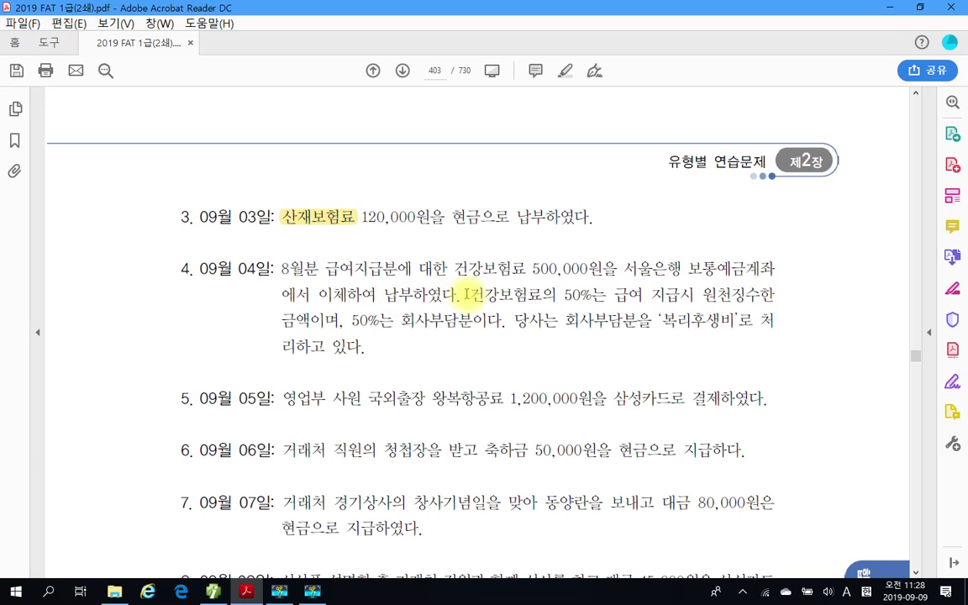
drag(467, 294, 773, 295)
right_click(774, 297)
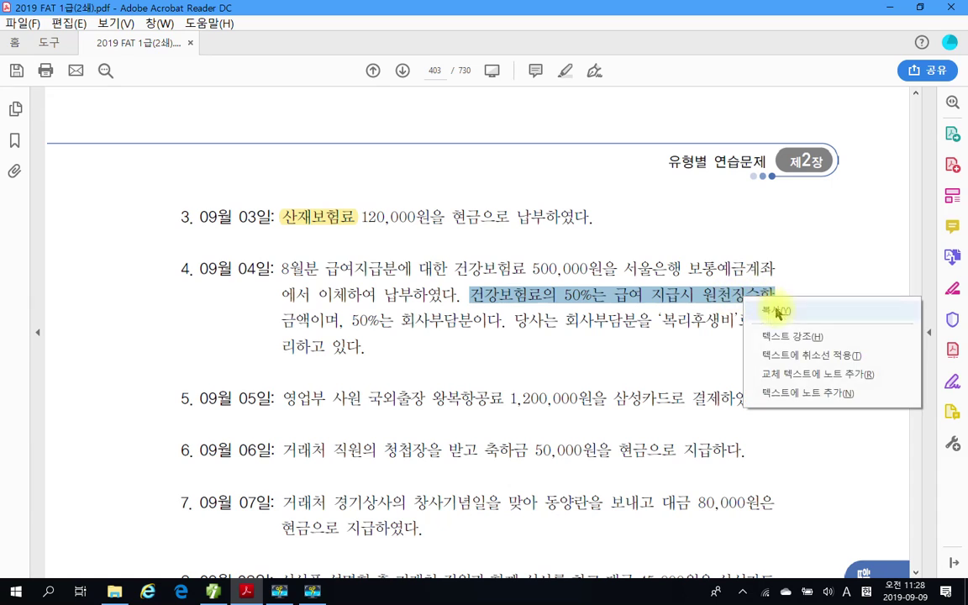
click(785, 336)
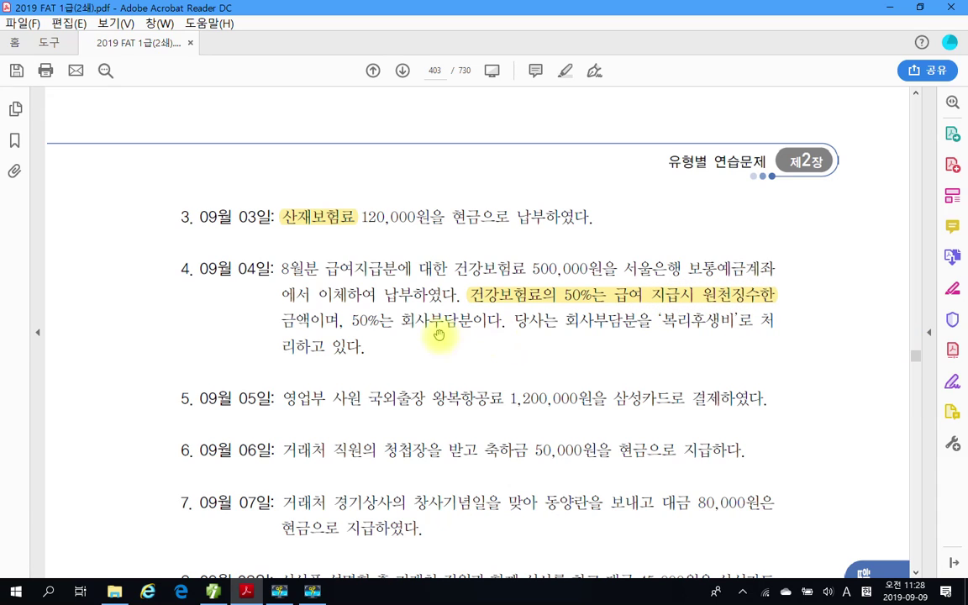
drag(350, 320, 481, 327)
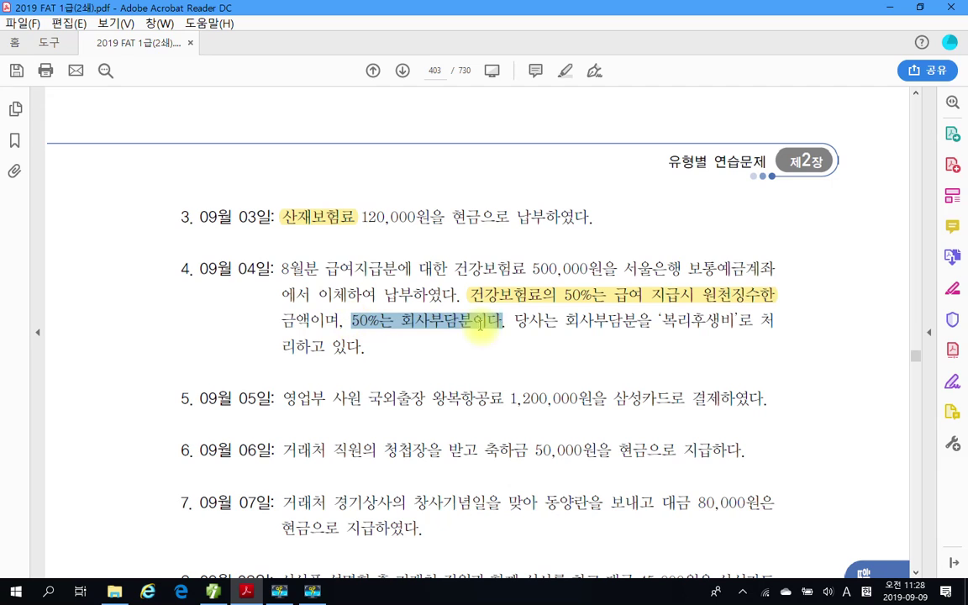
right_click(499, 322)
click(567, 359)
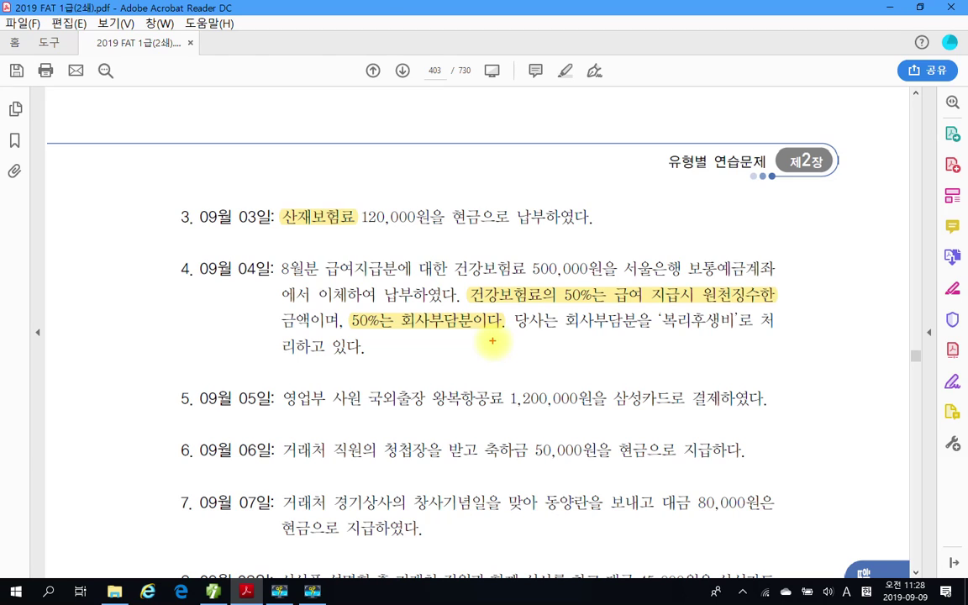
mouse_move(492, 340)
mouse_down()
mouse_move(336, 309)
mouse_move(462, 334)
mouse_up()
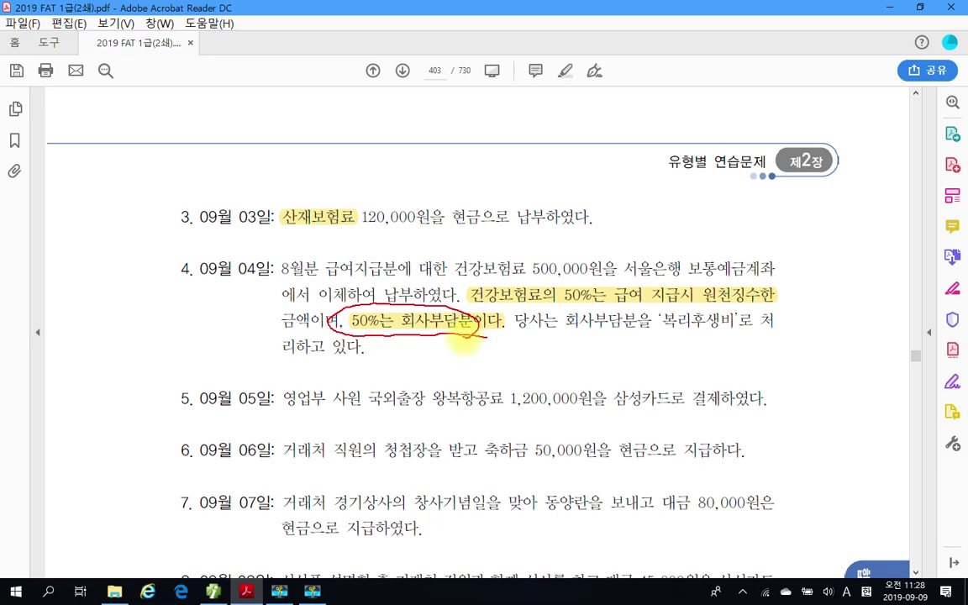
mouse_move(454, 267)
mouse_down()
mouse_move(571, 284)
mouse_move(623, 254)
mouse_move(492, 280)
mouse_up()
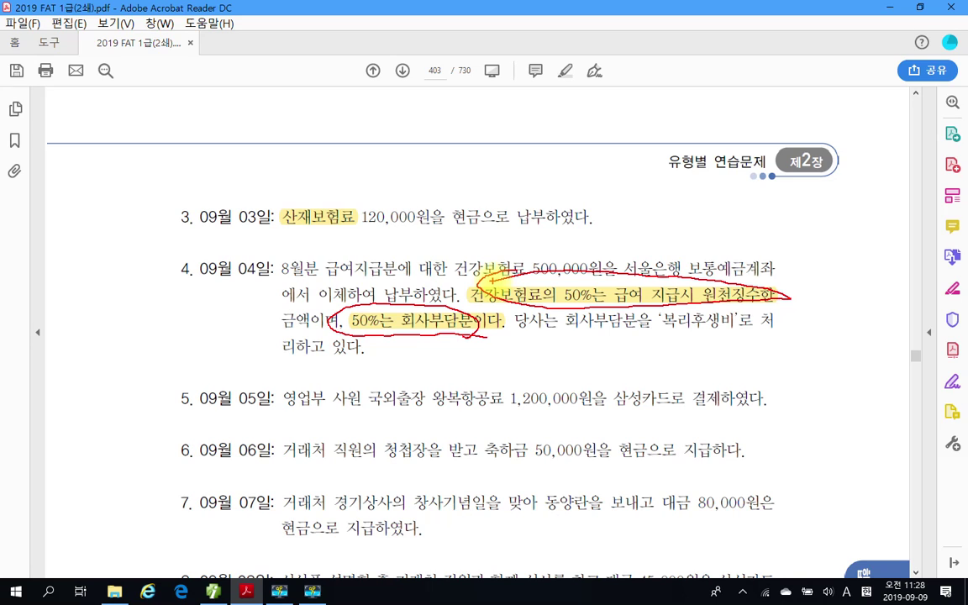
mouse_move(643, 226)
mouse_down()
mouse_move(691, 235)
mouse_move(694, 260)
mouse_up()
mouse_move(430, 336)
mouse_down()
mouse_move(438, 364)
mouse_move(478, 374)
mouse_up()
drag(502, 334, 493, 383)
drag(495, 388, 521, 378)
drag(504, 410, 519, 436)
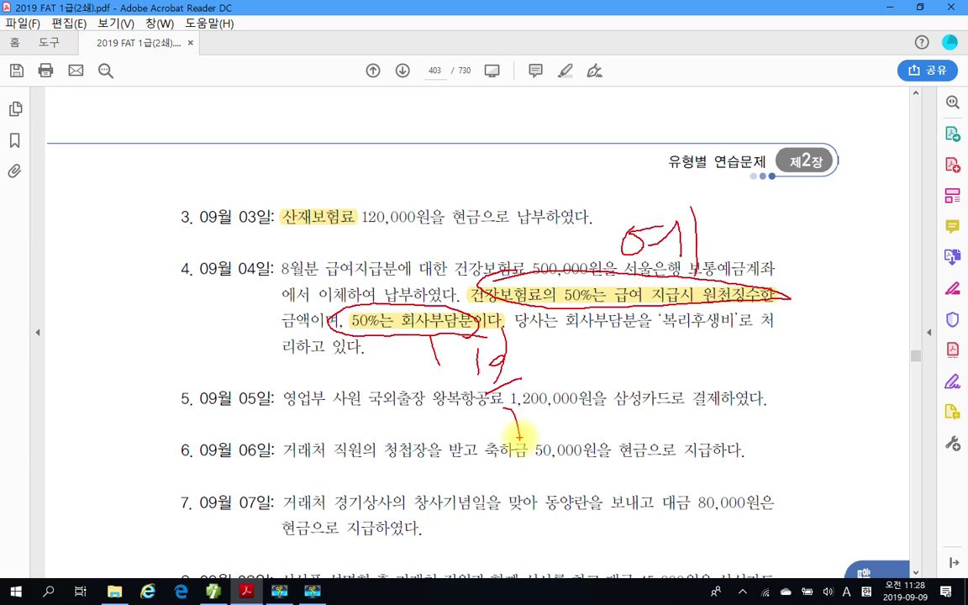
mouse_move(509, 252)
mouse_down()
mouse_move(538, 210)
mouse_move(445, 257)
mouse_up()
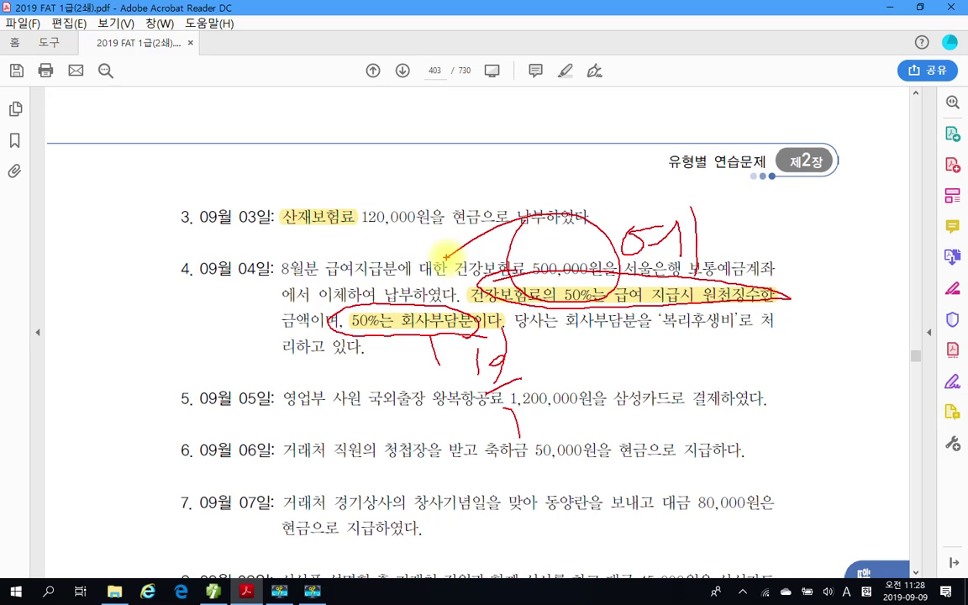
key(Escape)
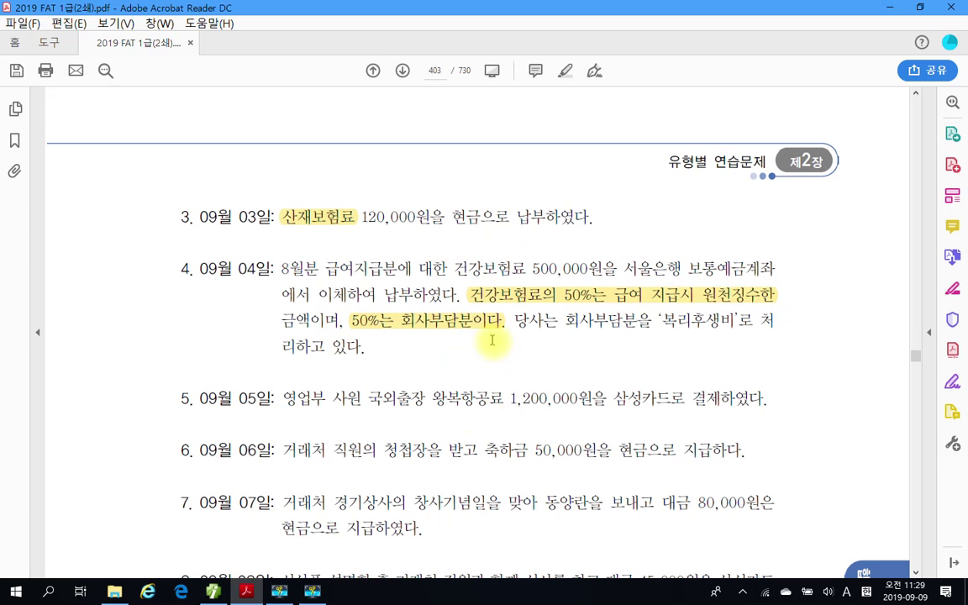
- Return to the accounting program and open the general voucher entries for 4 September
click(215, 593)
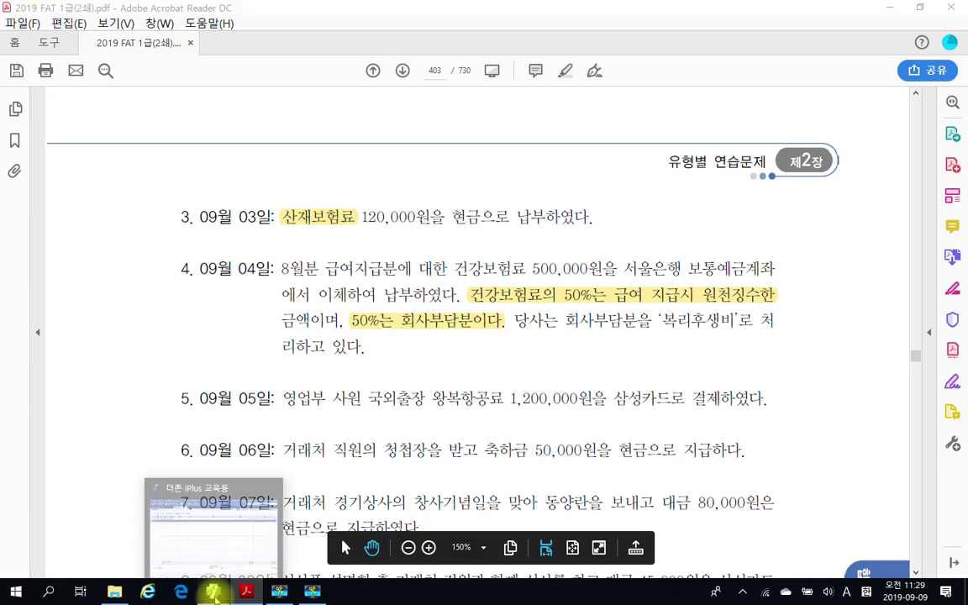
click(196, 104)
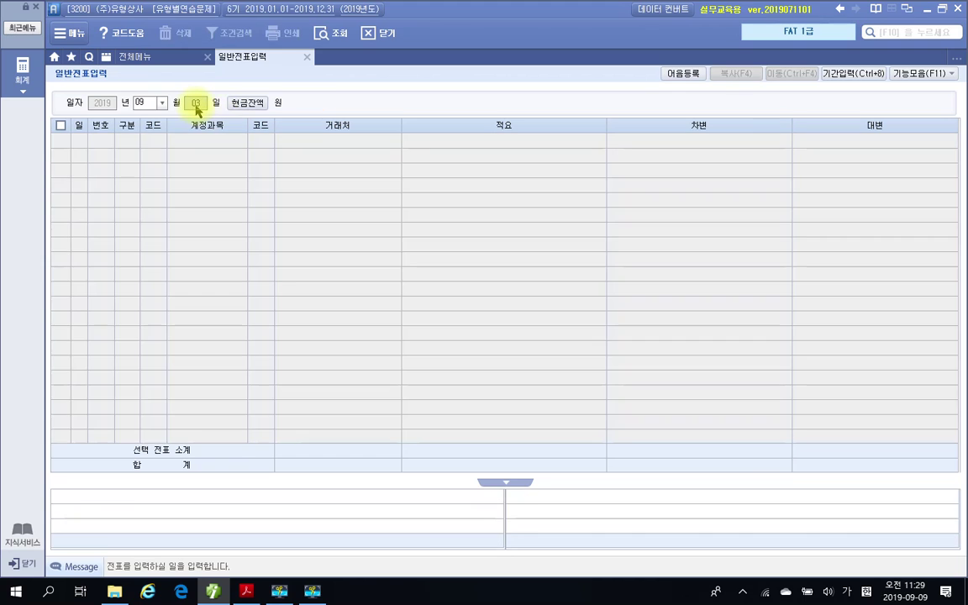
text(4)
key(Return)
- Enter a debit (차변) line for account 254 예수금 of 250,000, leaving the client and description blank
text(3)
key(Return)
text(예수)
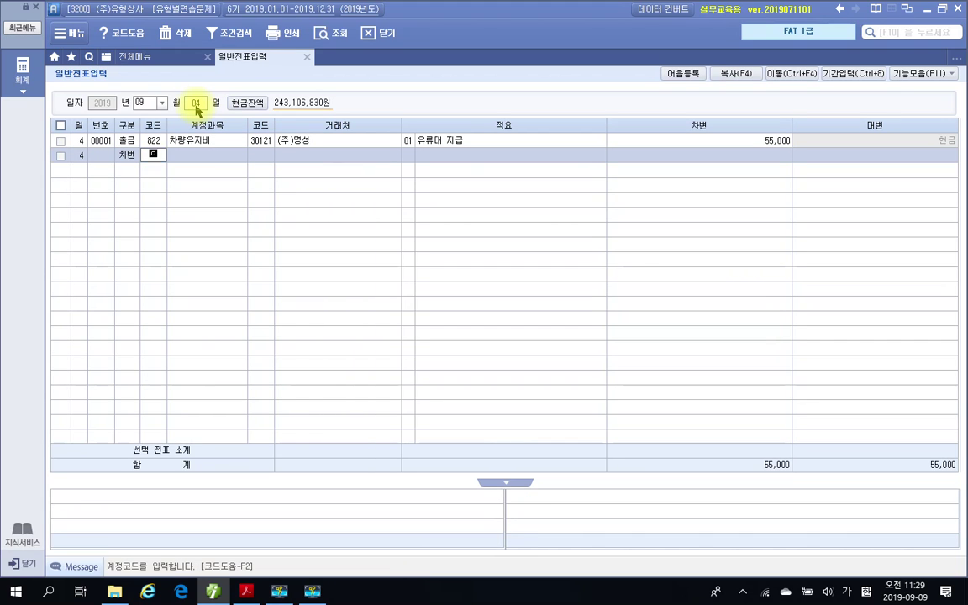
key(Return)
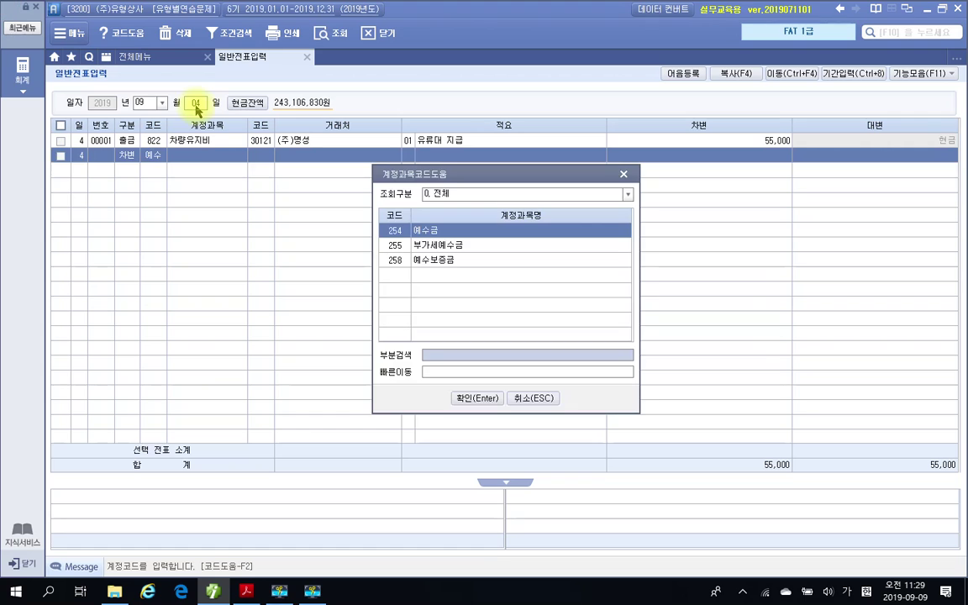
key(Return)
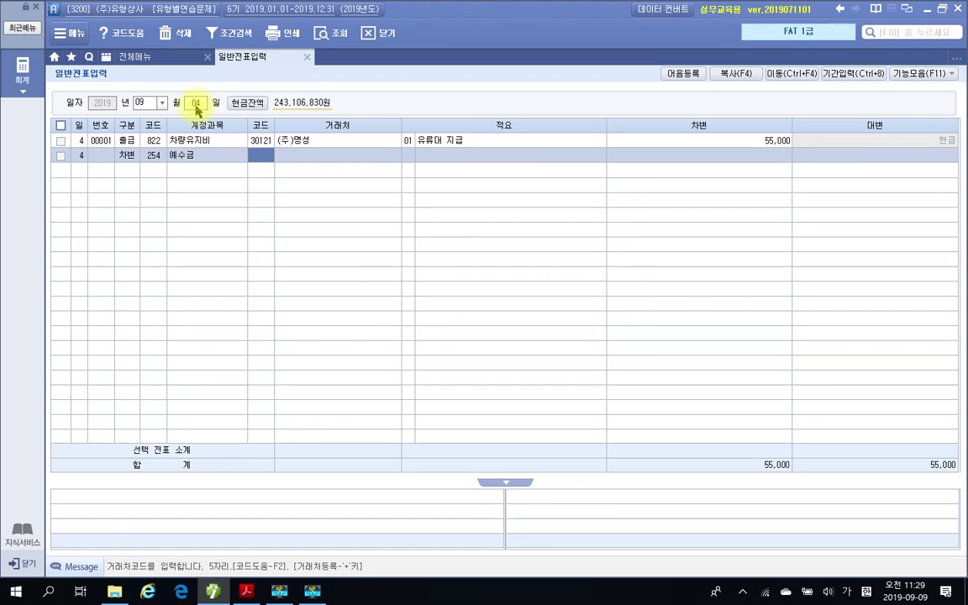
key(Return)
key(Return)
text(2500000)
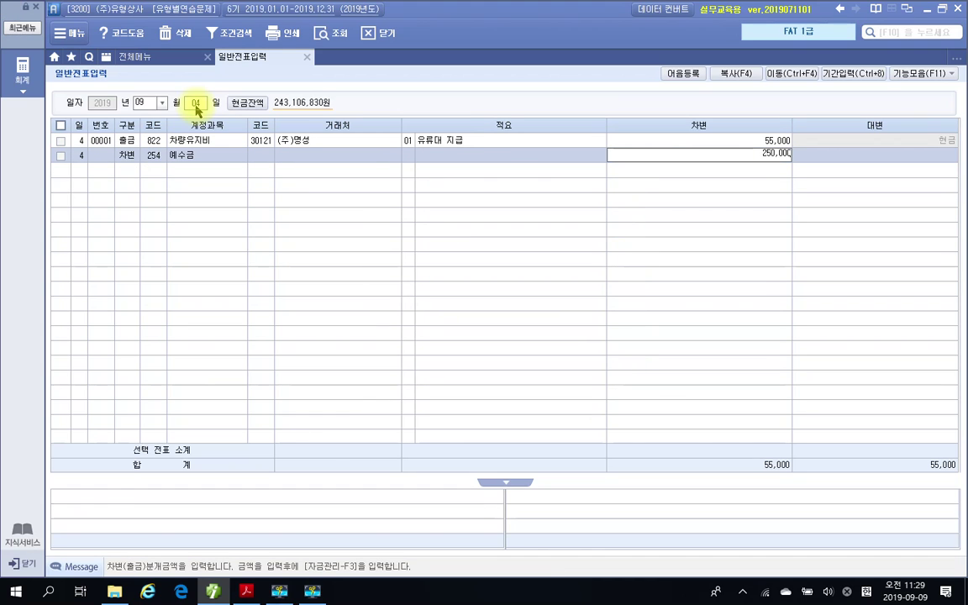
key(Return)
- Add a second debit (차변) line for account 811 복리후생비 of 250,000, leaving the client and description blank
text(811)
key(Return)
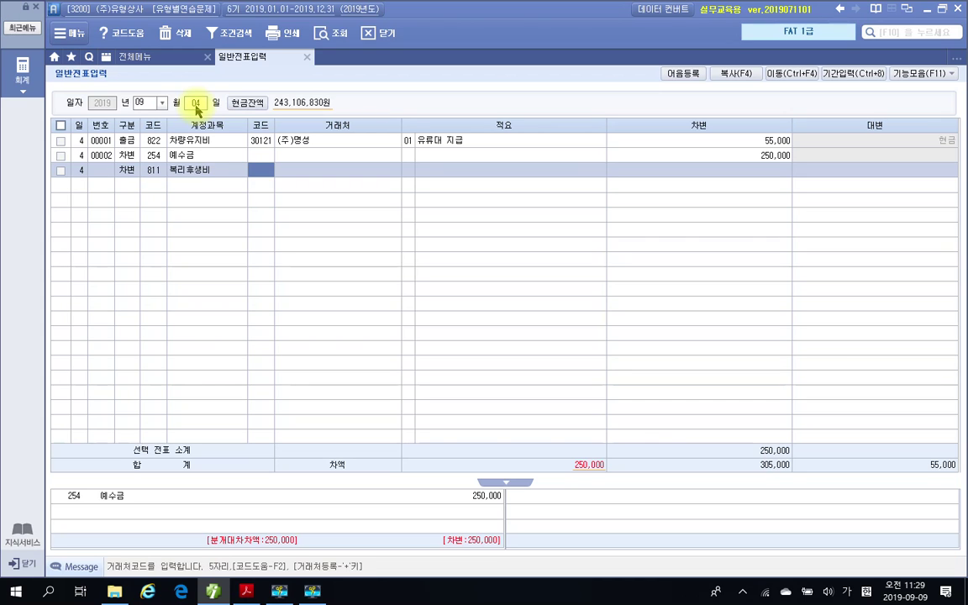
key(Return)
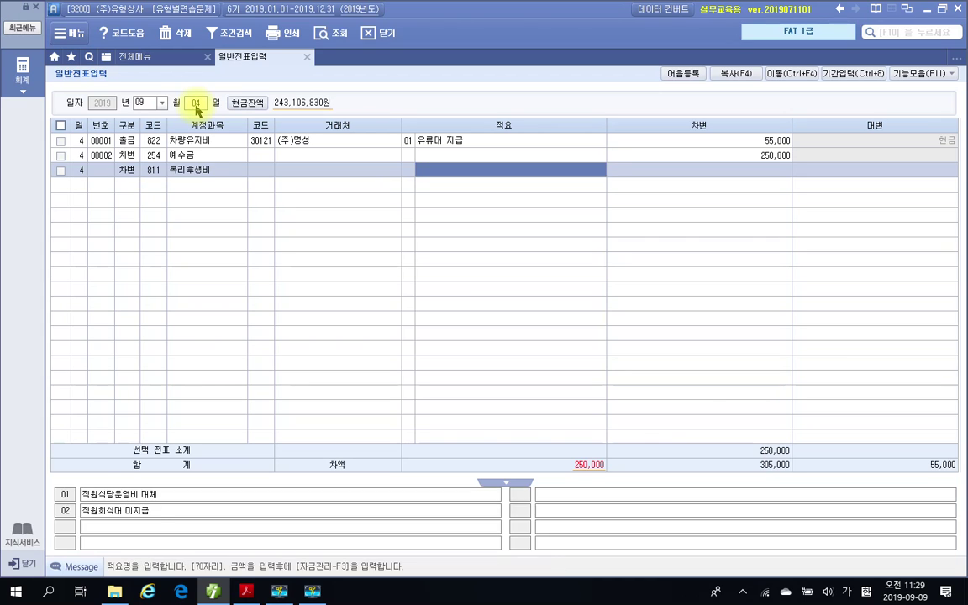
key(Return)
text(2500000)
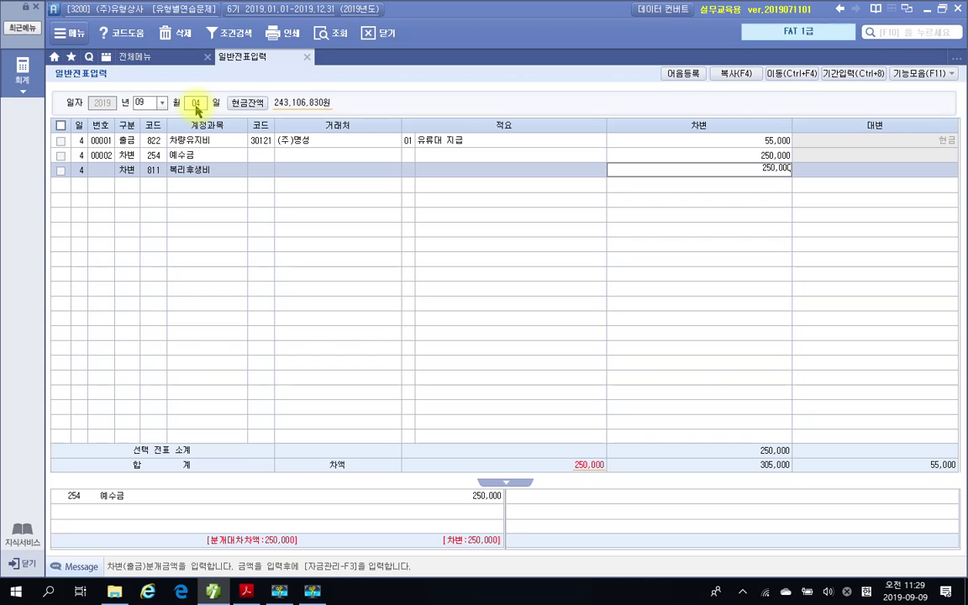
key(Return)
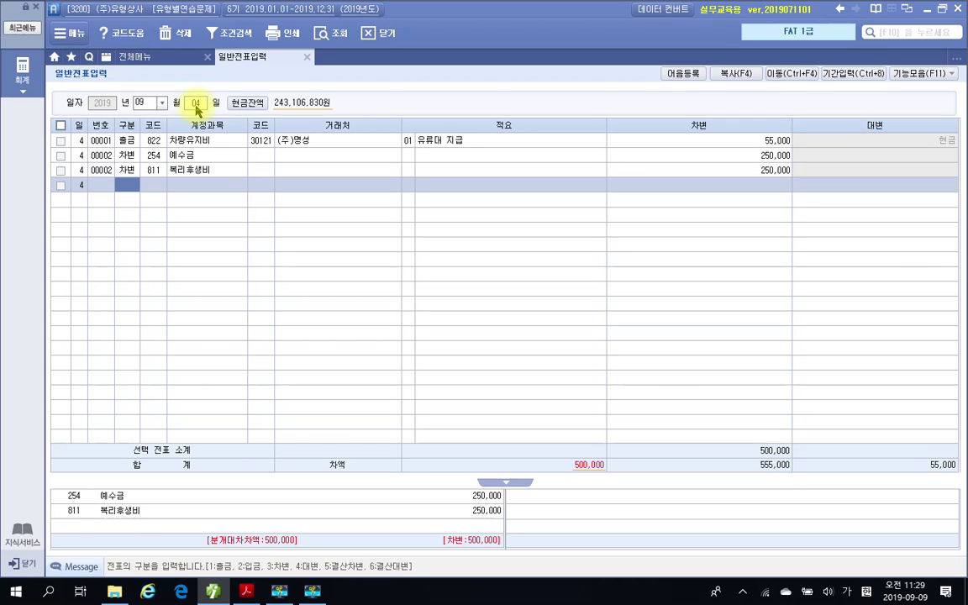
- Add a credit (대변) line for account 103 보통예금 with client 서울은행 and an amount of 500,000, leaving the description blank
text(4)
key(Return)
text(103)
key(Return)
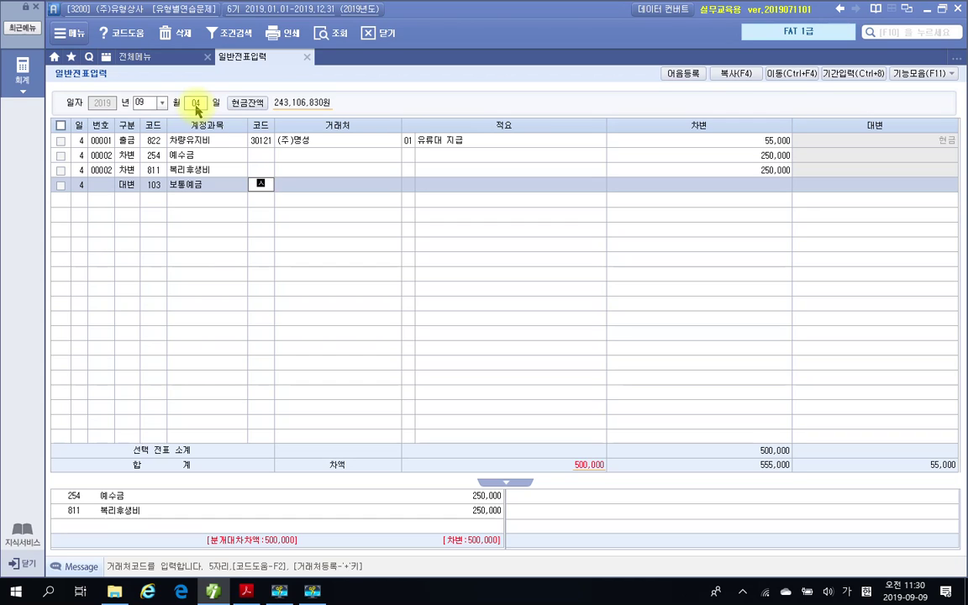
text(98001)
key(Return)
key(Return)
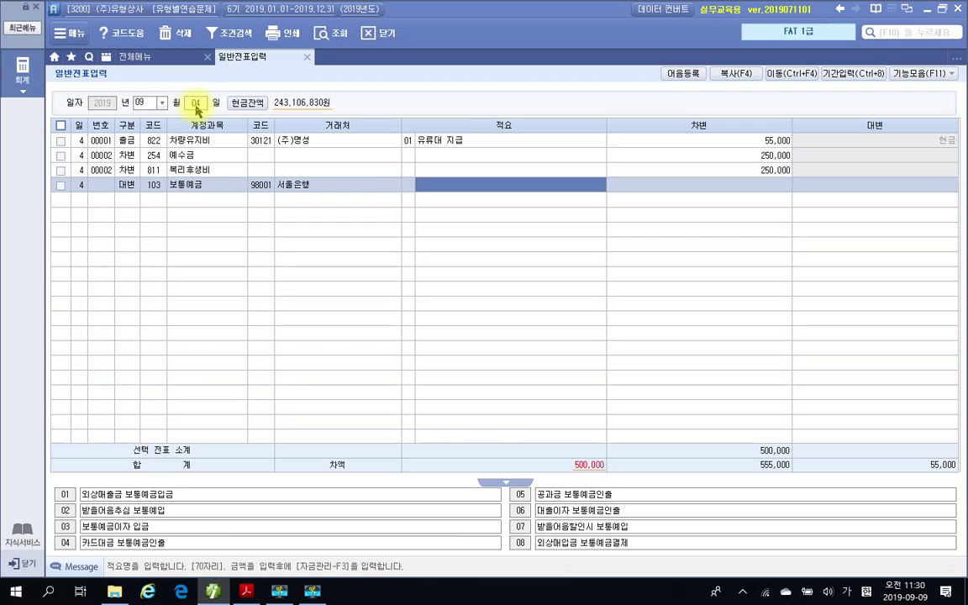
text(500,000)
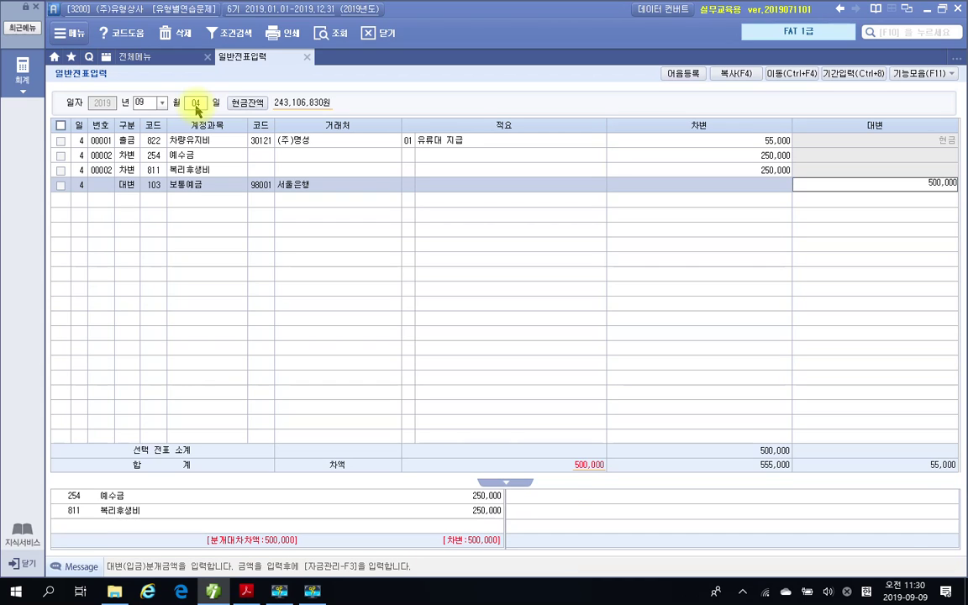
key(Return)
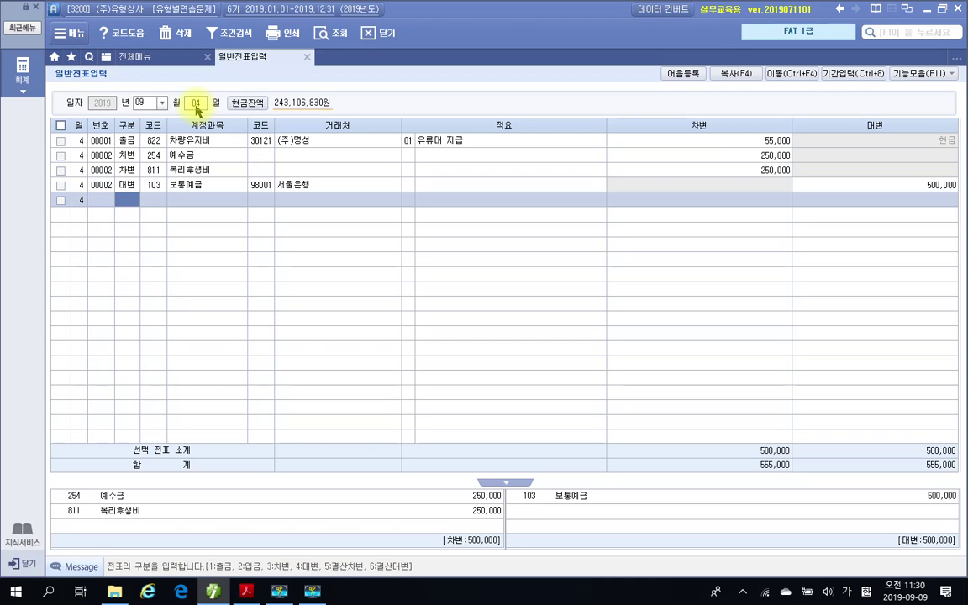
click(215, 171)
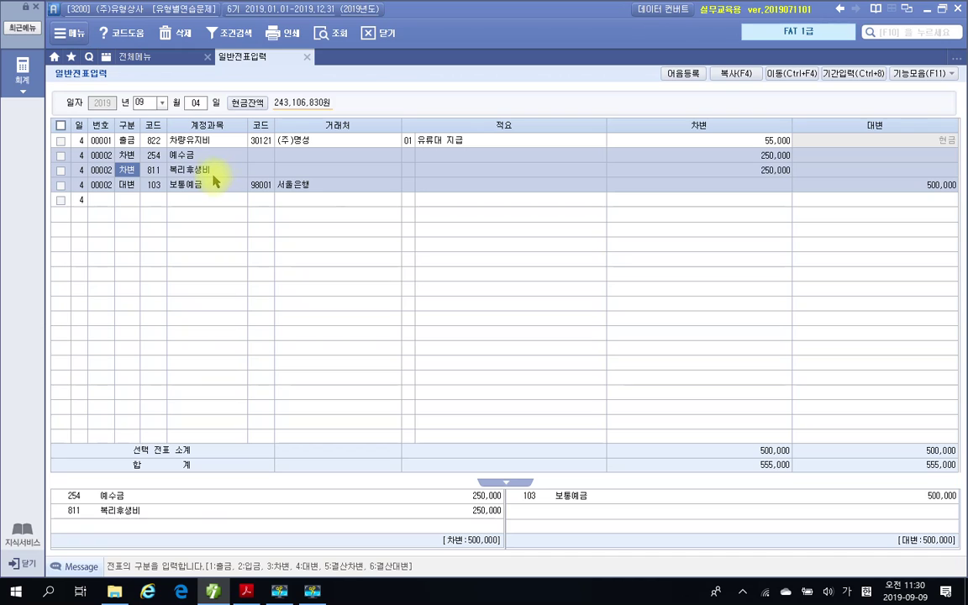
click(199, 157)
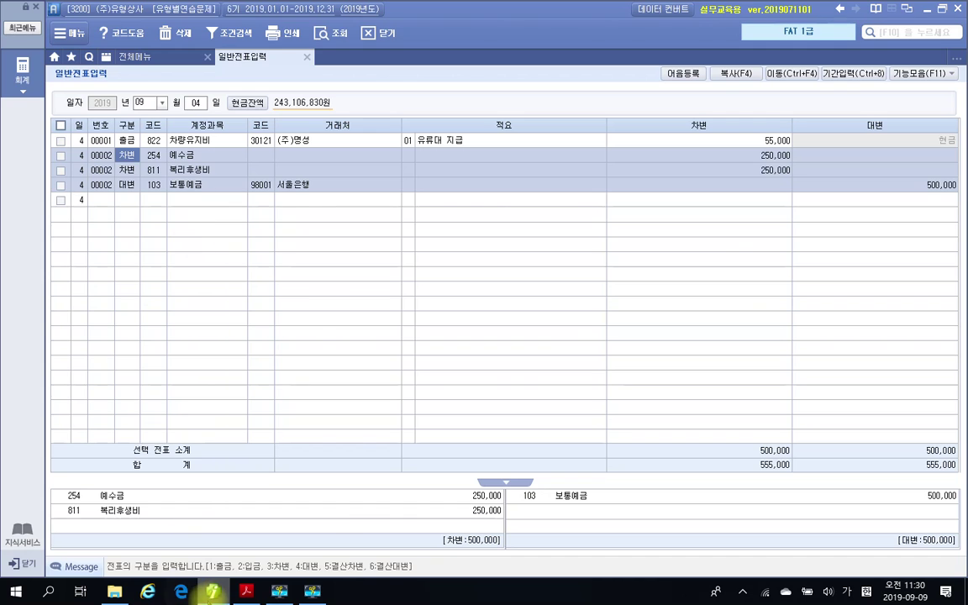
- Switch to the textbook PDF in Adobe Acrobat Reader and highlight "왕복항공료 1,200,000원을" in the 5 September transaction
key(alt+Tab)
scroll(285, 458, down, 3)
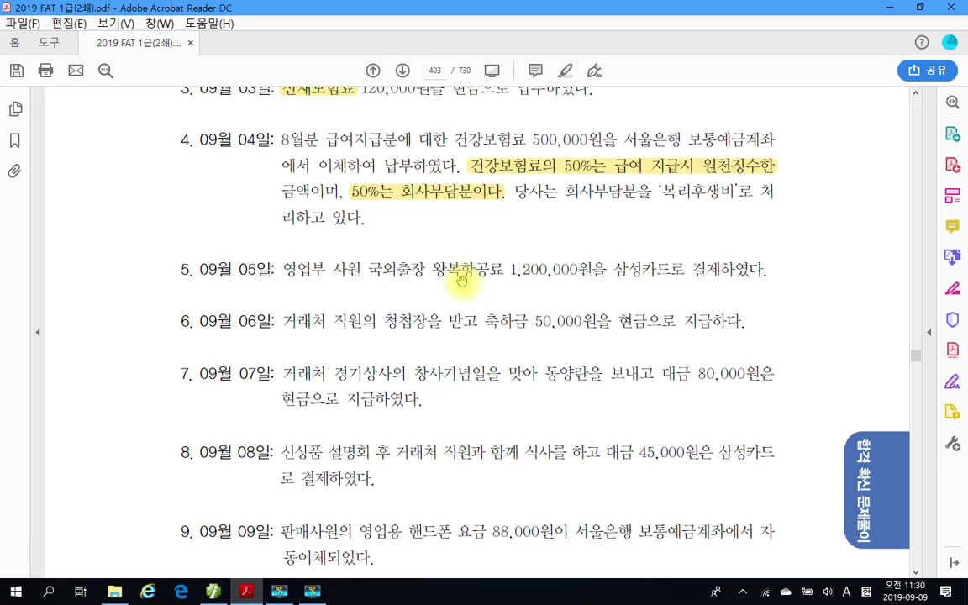
drag(433, 269, 529, 271)
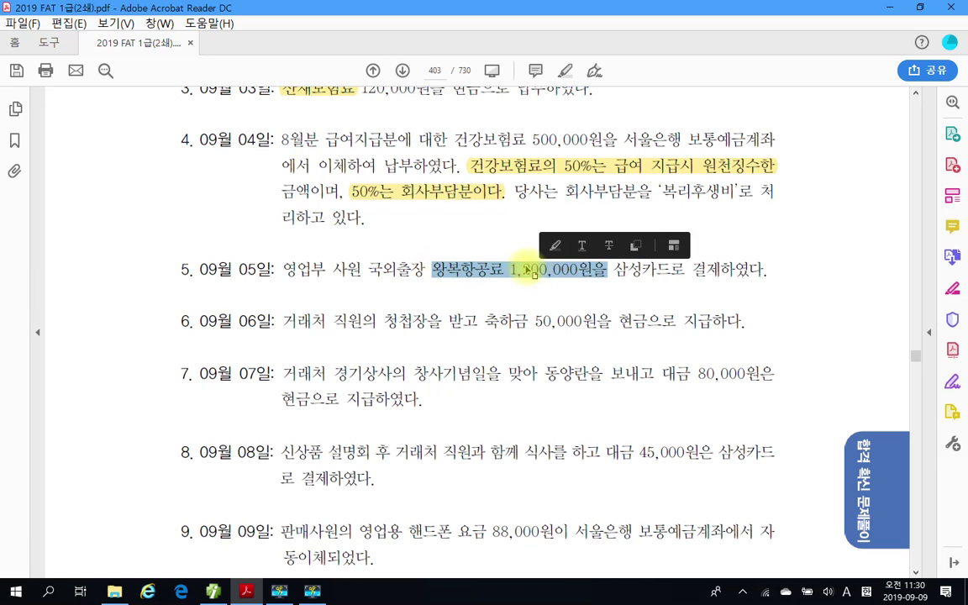
right_click(596, 271)
click(648, 305)
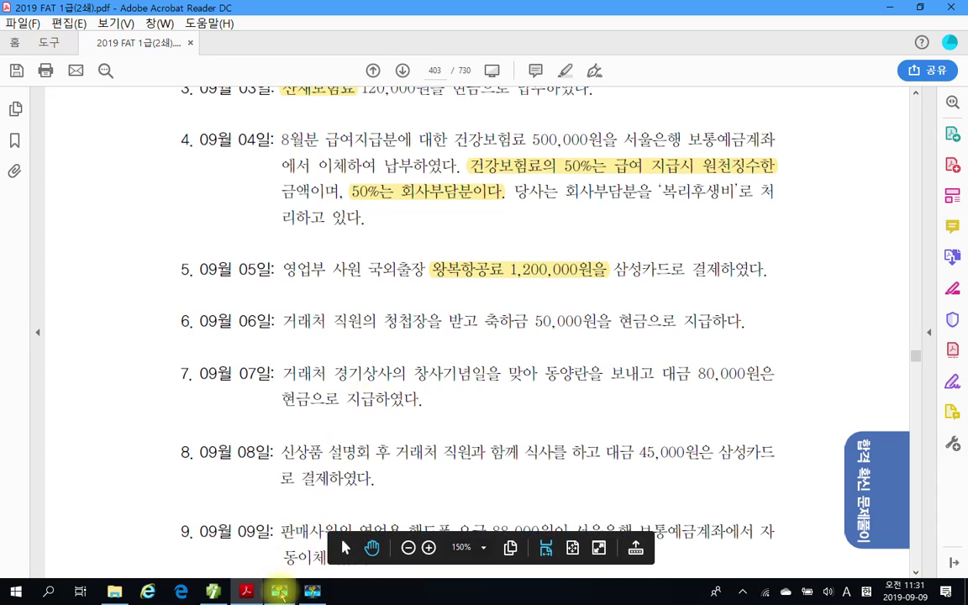
- Switch back to the accounting program and set the general voucher entry date to 5 September
key(alt+Tab)
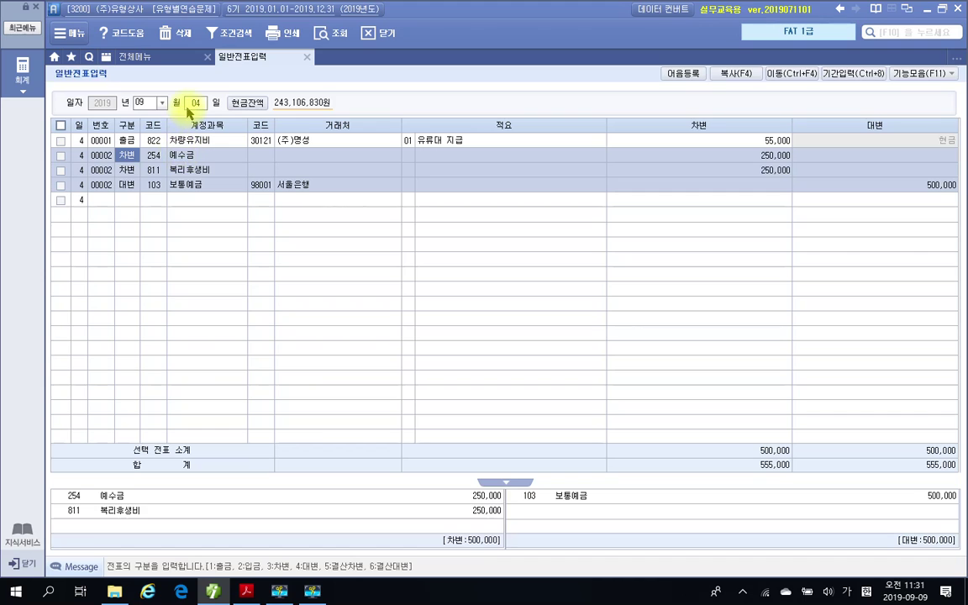
click(190, 104)
text(5)
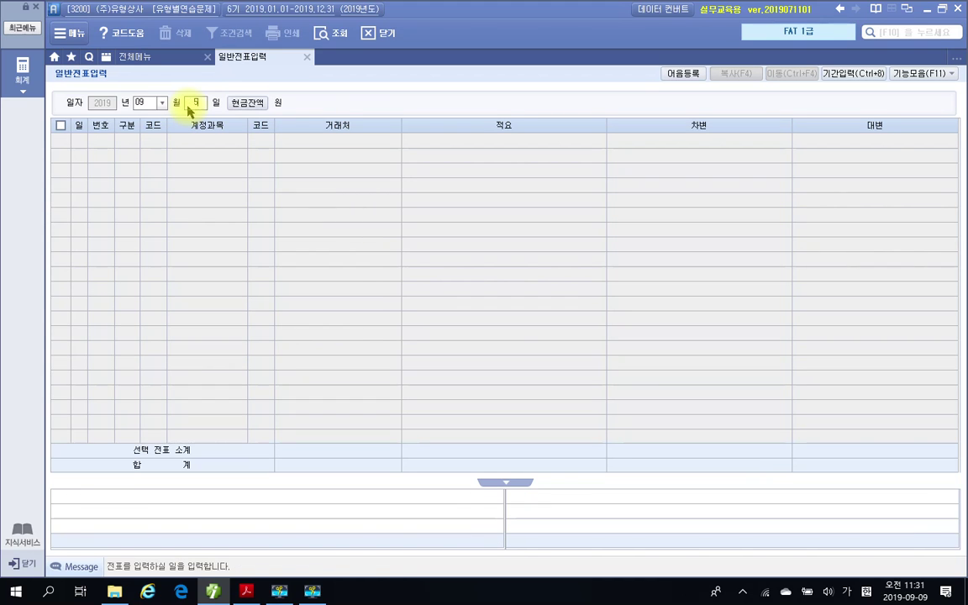
key(Return)
- Enter a debit (차변) line for account 812 여비교통비 of 1,200,000, leaving the client and description blank
text(3)
text(812)
key(Return)
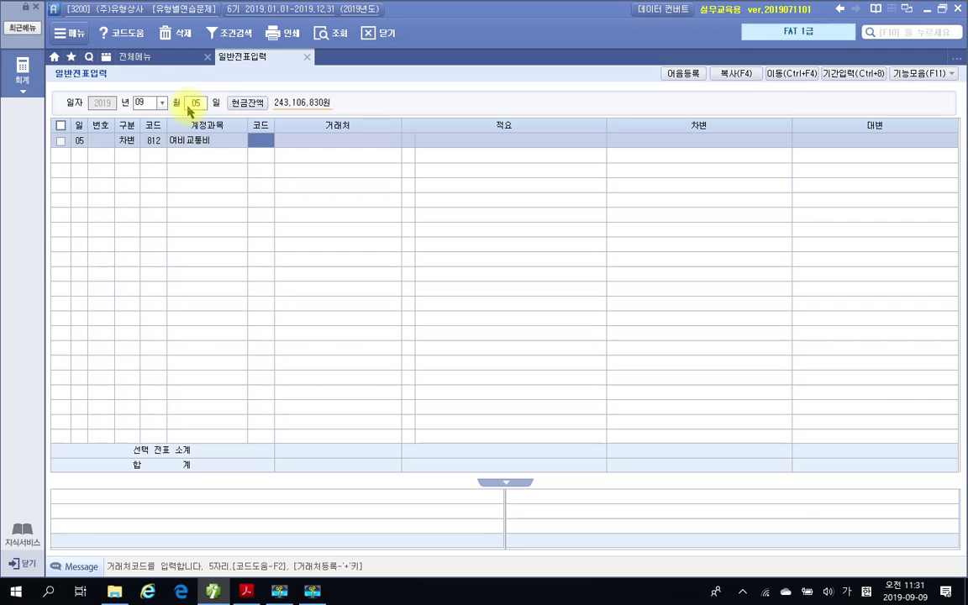
key(Return)
key(Return)
key(Return)
key(Return)
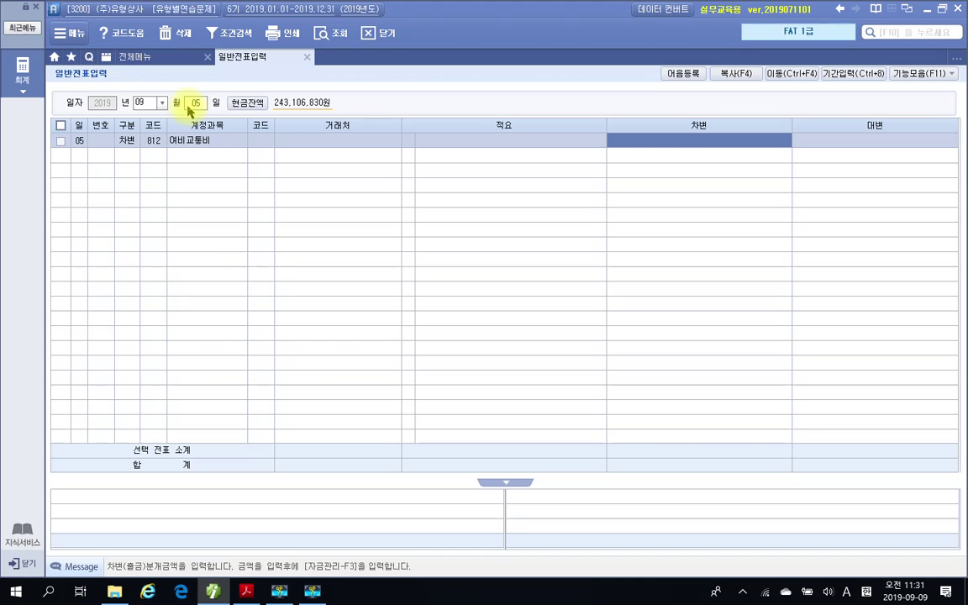
text(1200000)
key(Return)
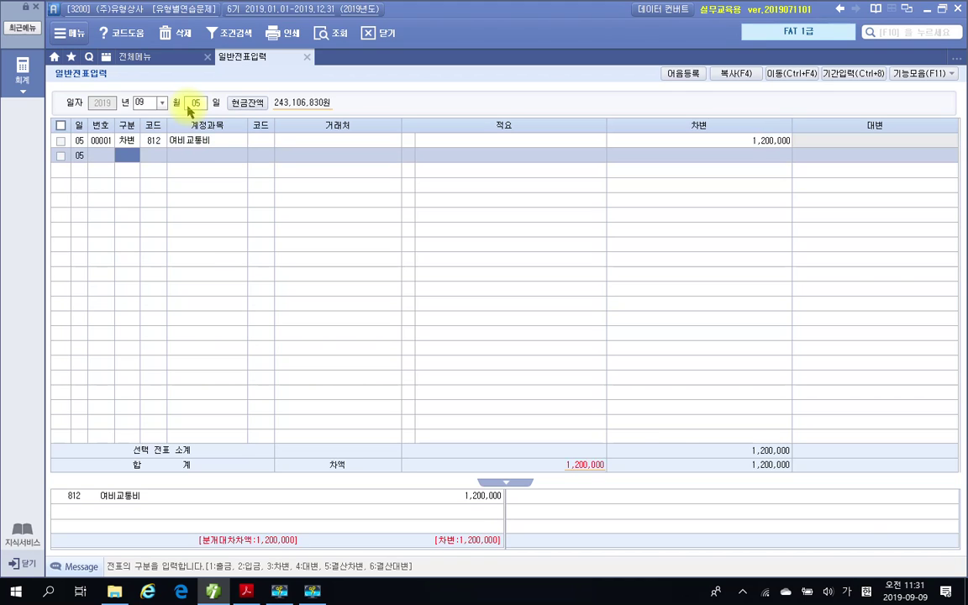
- Add a credit (대변) line for account 253 미지급금 with client 삼성카드 and an amount of 1,200,000, leaving the description blank
text(4)
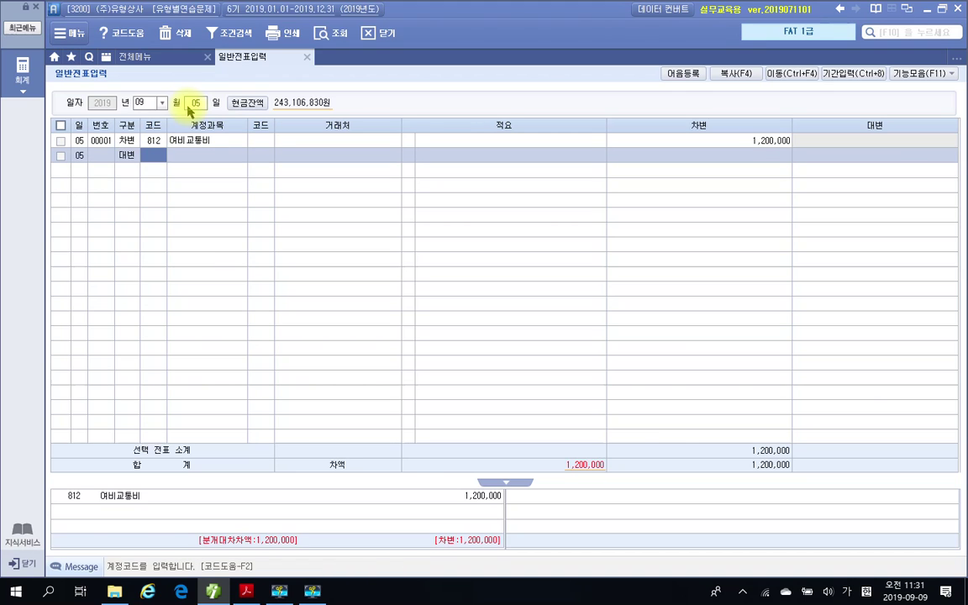
text(253)
key(Return)
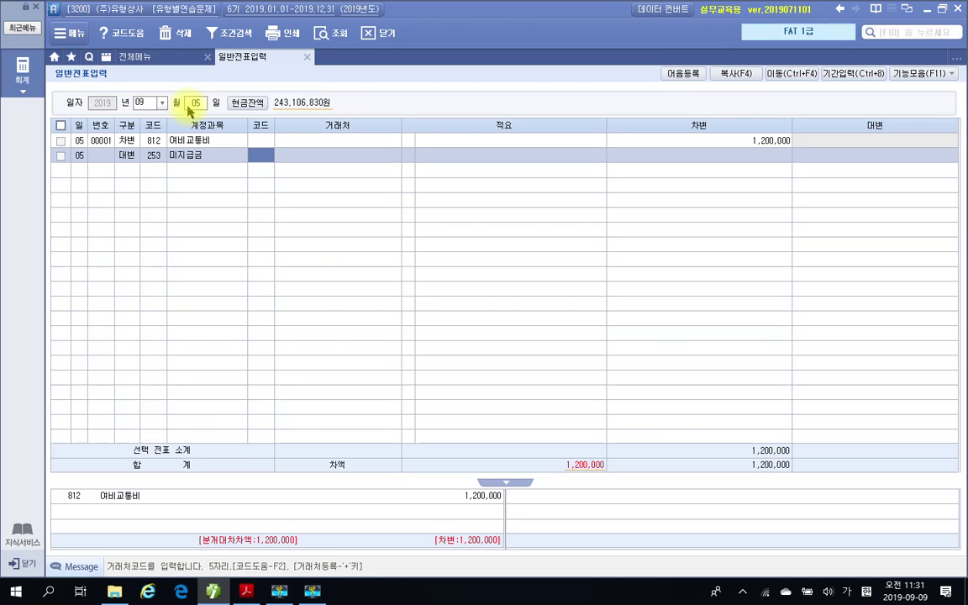
text(삼성)
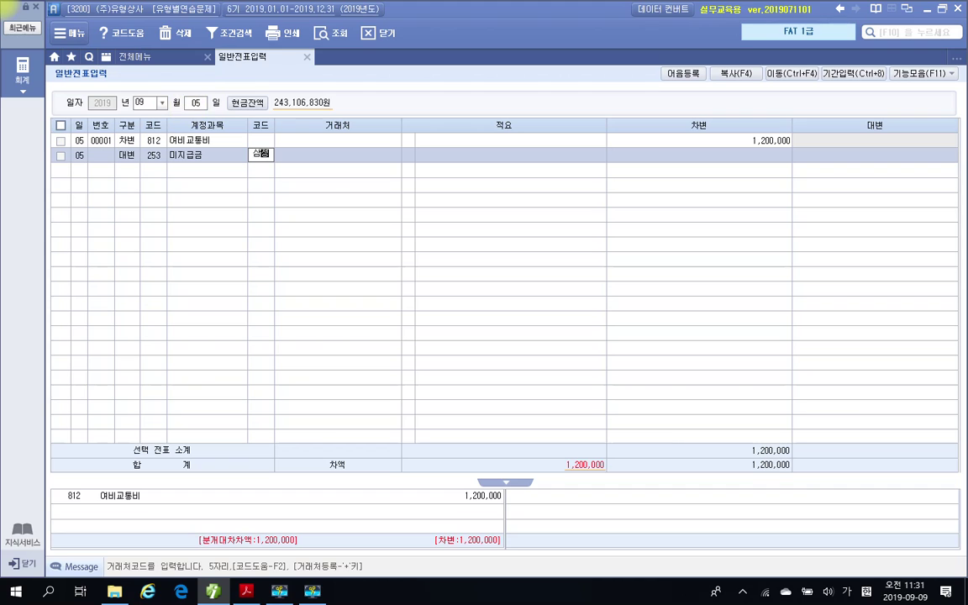
key(Return)
key(Down)
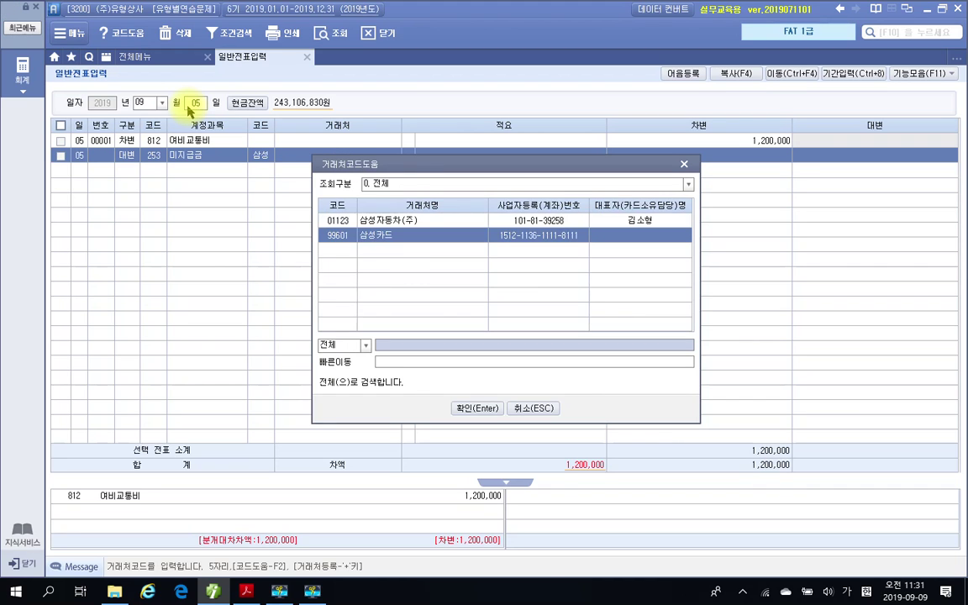
key(Return)
key(Return)
text(1200000)
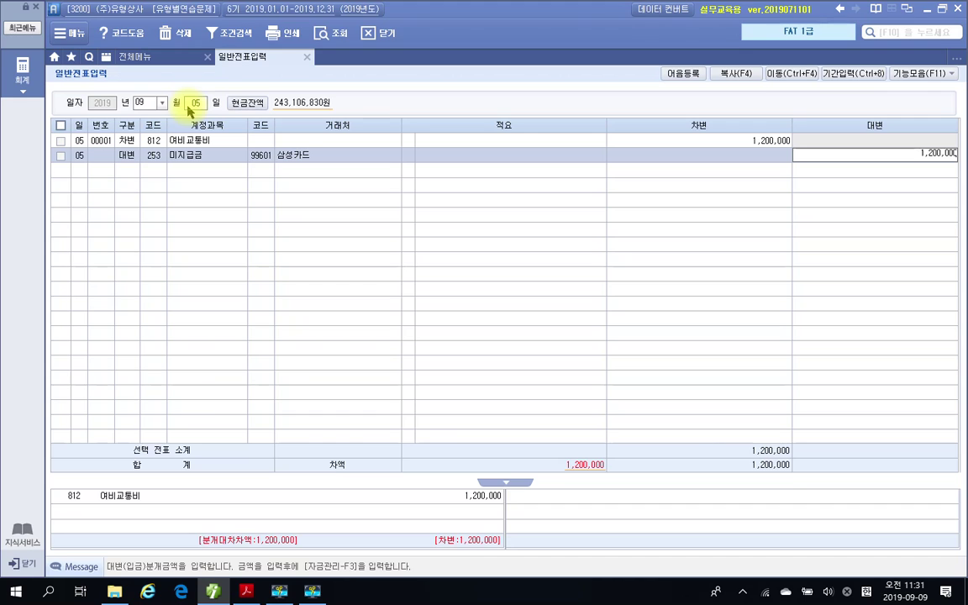
key(Return)
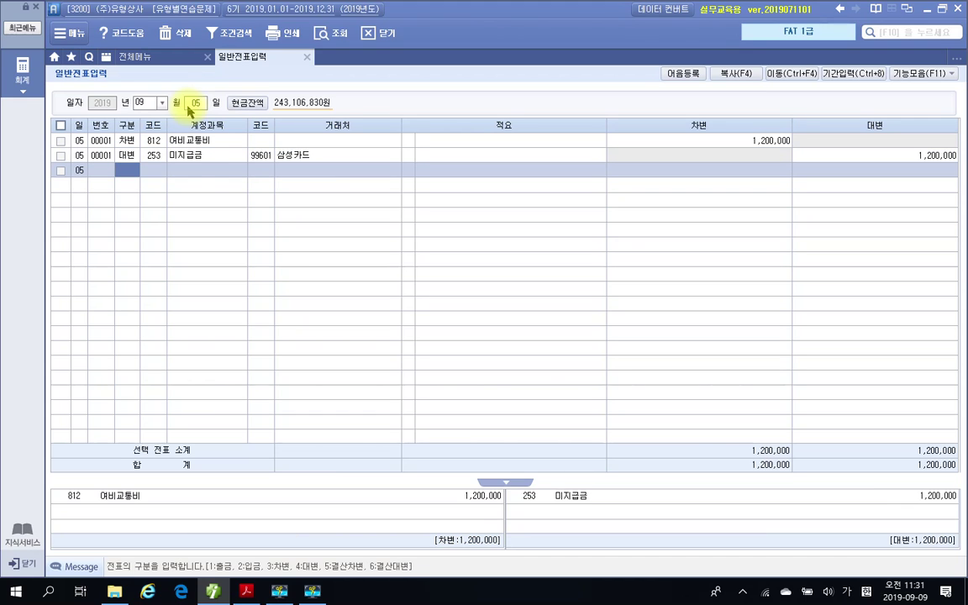
- Switch to the textbook PDF in Adobe Acrobat Reader and highlight "축하금 50,000원을" and "거래처 직원의" in the 6 September transaction
click(244, 592)
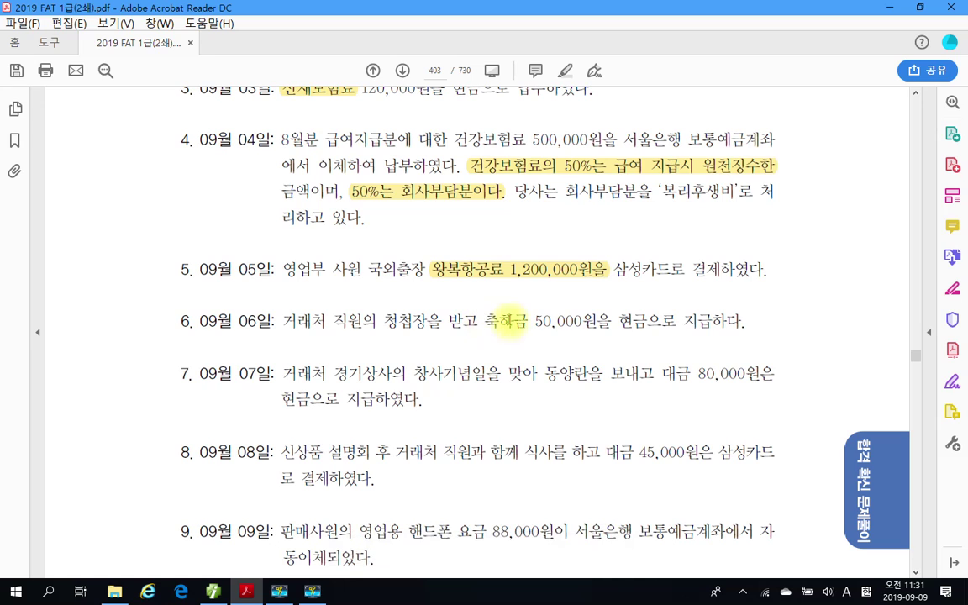
drag(485, 321, 612, 322)
right_click(566, 323)
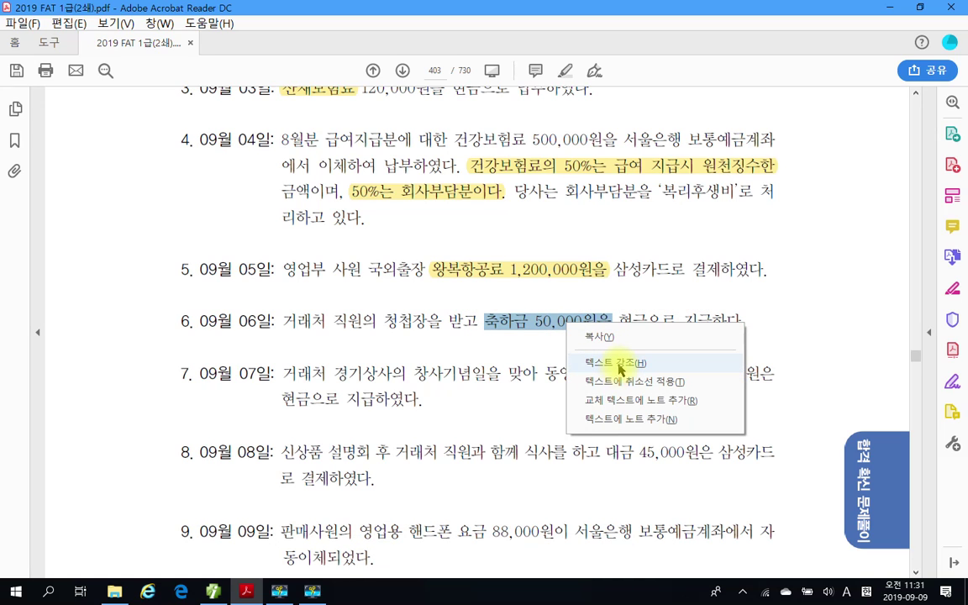
click(620, 363)
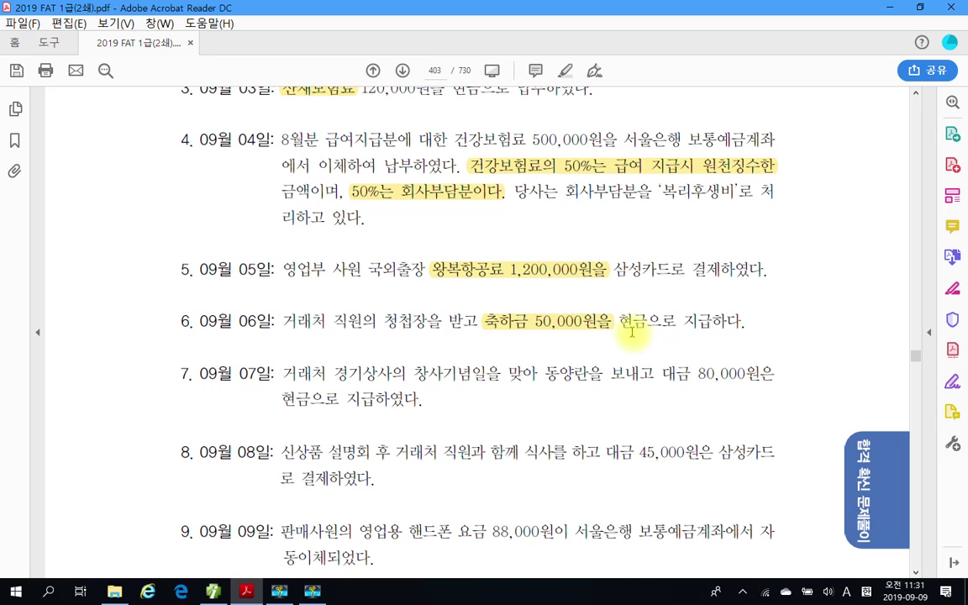
drag(286, 321, 377, 321)
right_click(349, 323)
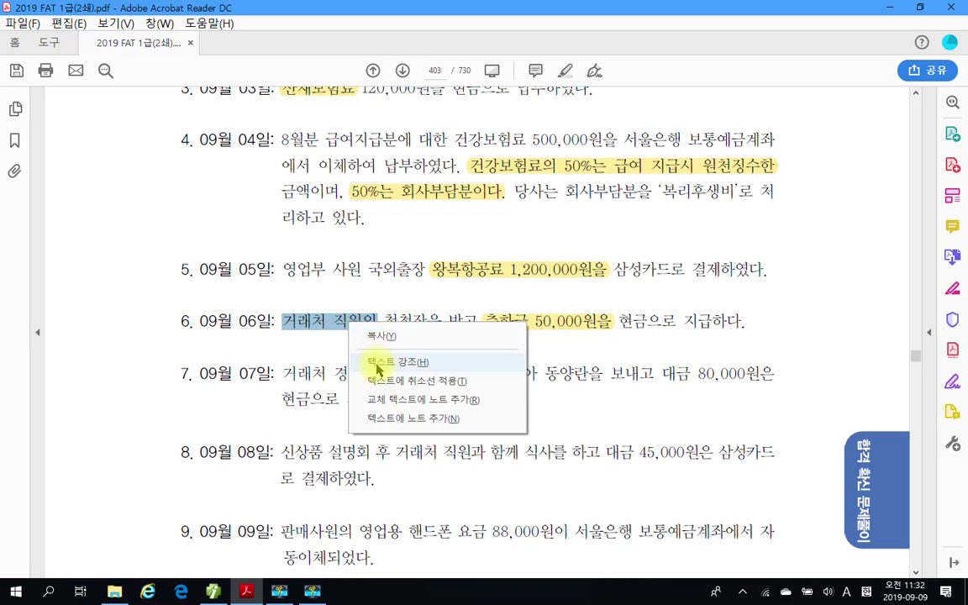
click(377, 367)
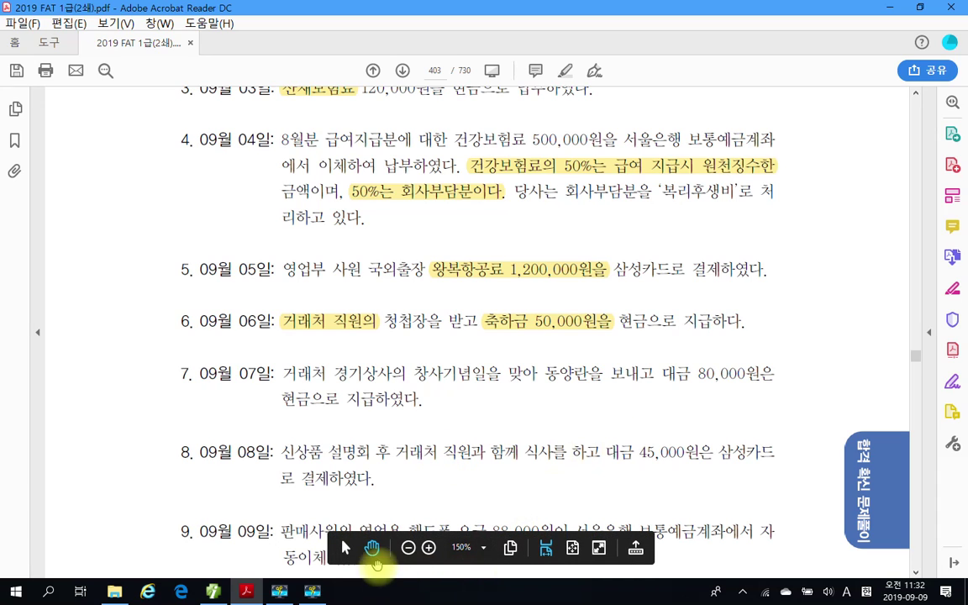
- Return to the accounting program and set the general voucher entry date to 6 September
mouse_move(246, 593)
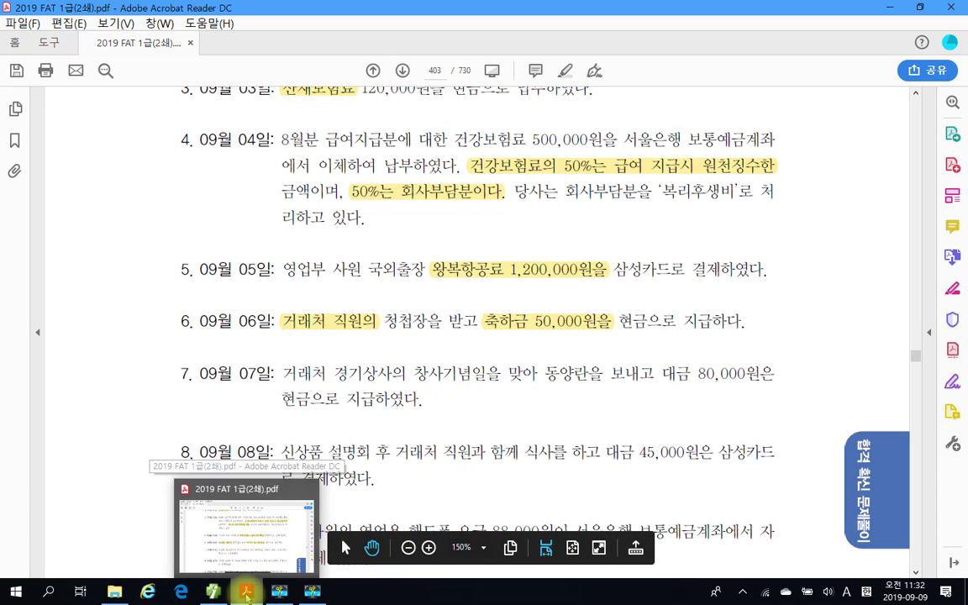
click(214, 592)
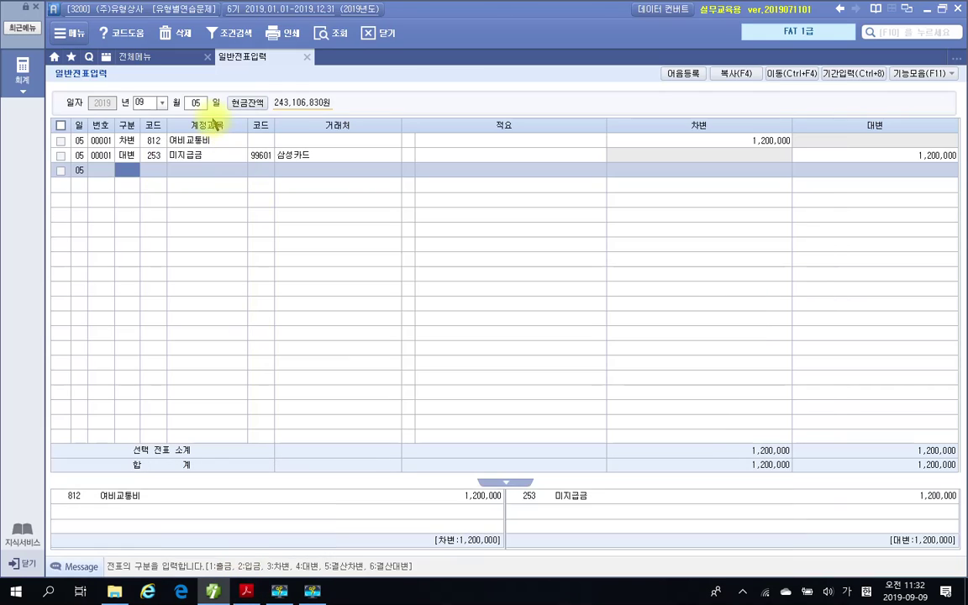
click(200, 108)
text(6)
key(Return)
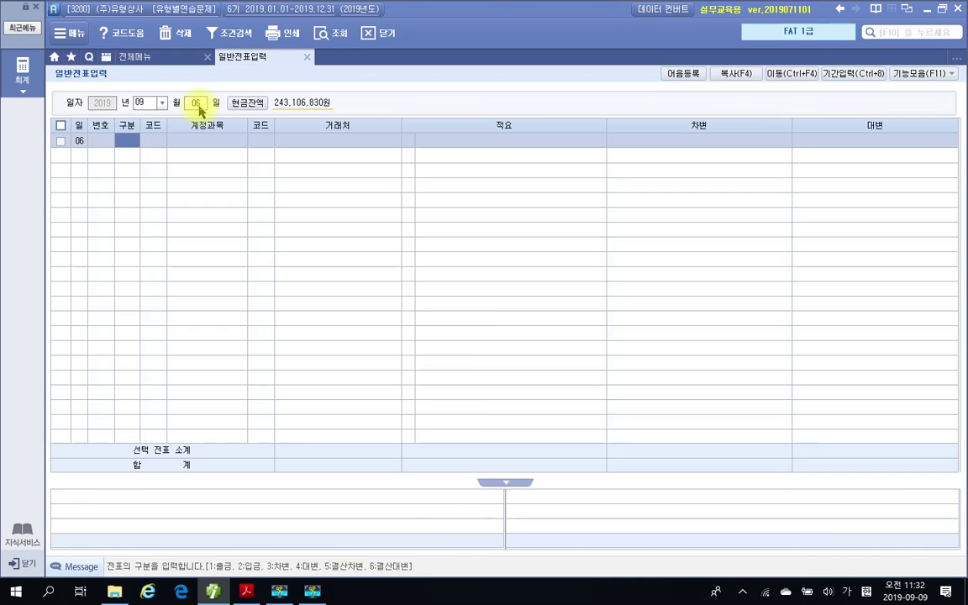
- Enter a cash payment (출금) line for account 813 접대비 of 50,000, leaving the client and description blank
text(1)
key(Return)
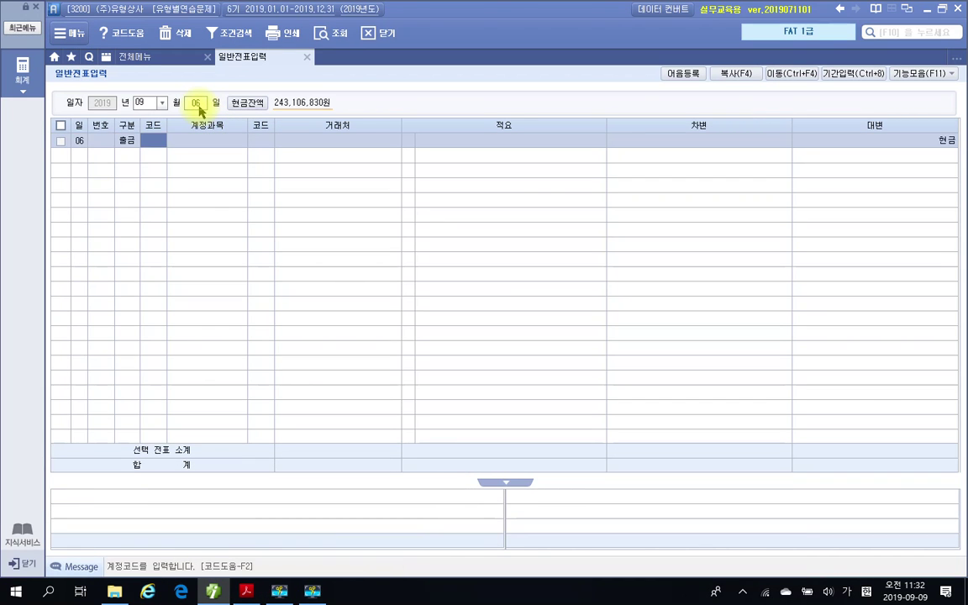
text(813)
key(Return)
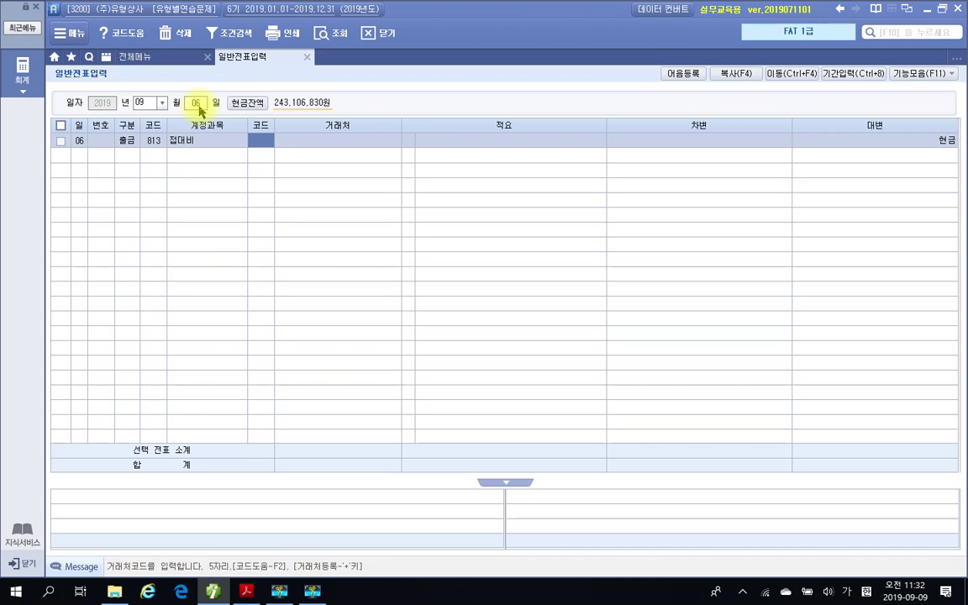
key(Return)
key(Return)
key(Return)
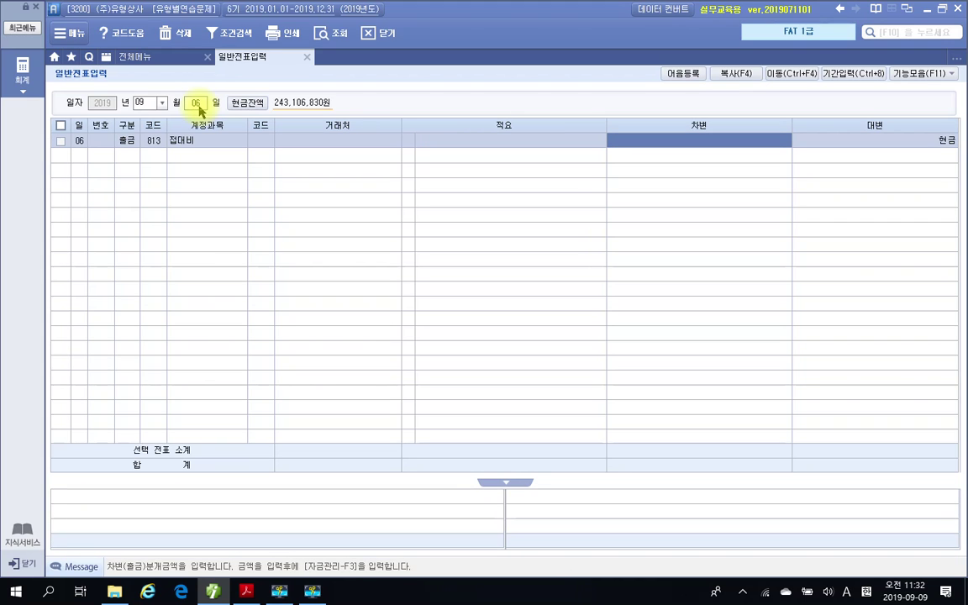
text(500000)
key(Return)
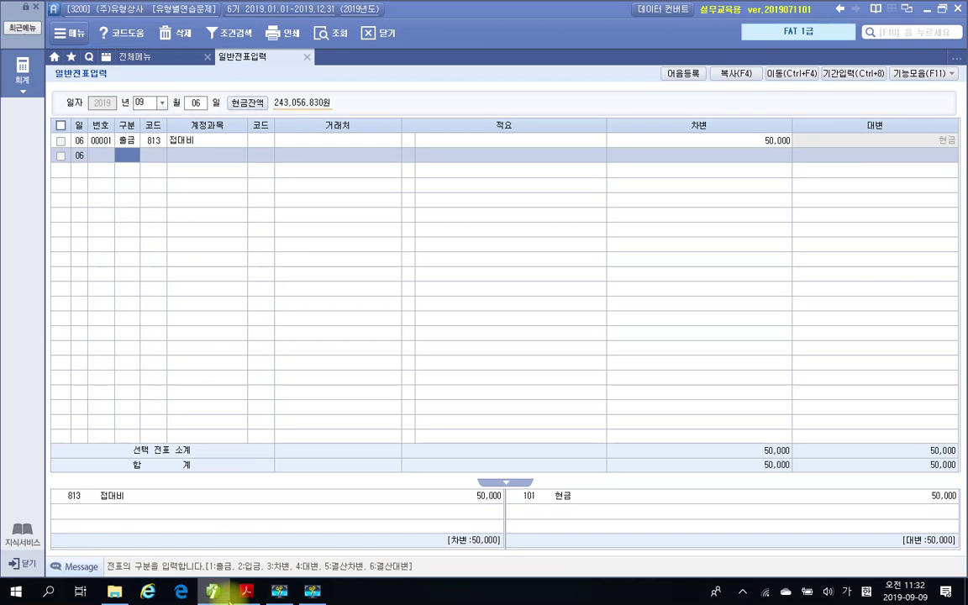
- Switch to the textbook PDF in Adobe Acrobat Reader and highlight "경기상사의 창사기념일을 맞아 동양란을" in the 7 September transaction
click(246, 591)
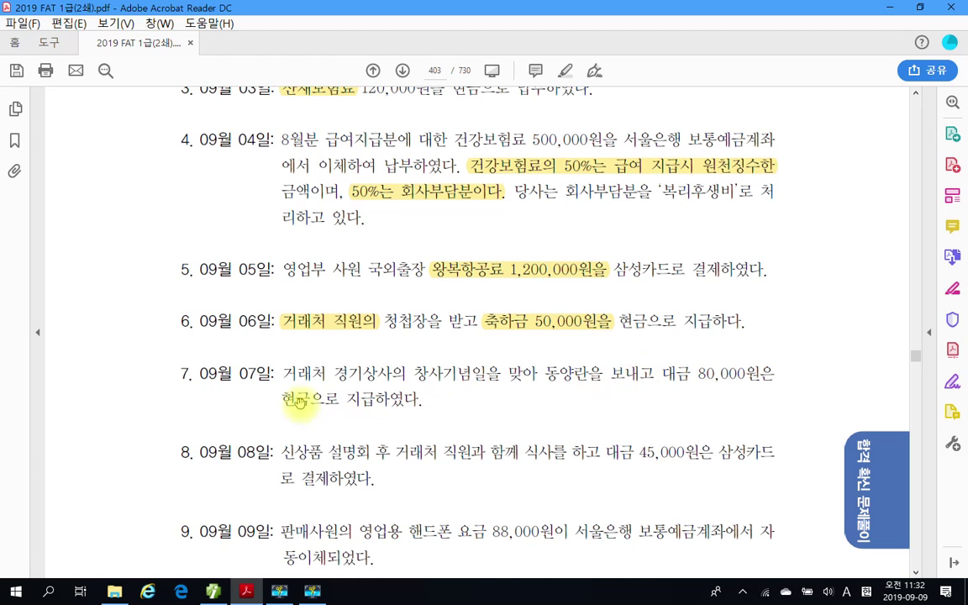
drag(334, 372, 555, 376)
right_click(553, 375)
click(616, 414)
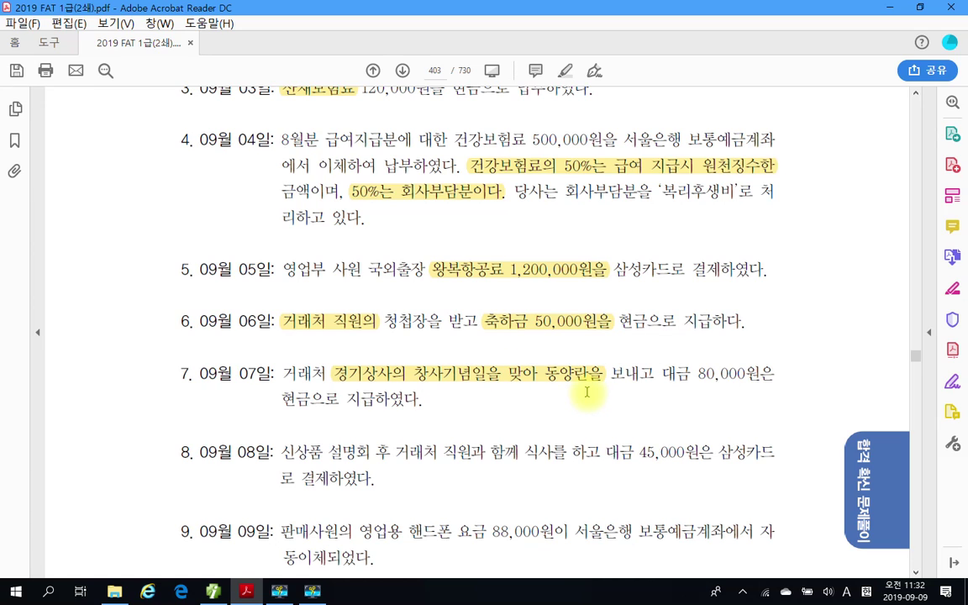
click(335, 373)
right_click(335, 373)
key(Escape)
click(438, 391)
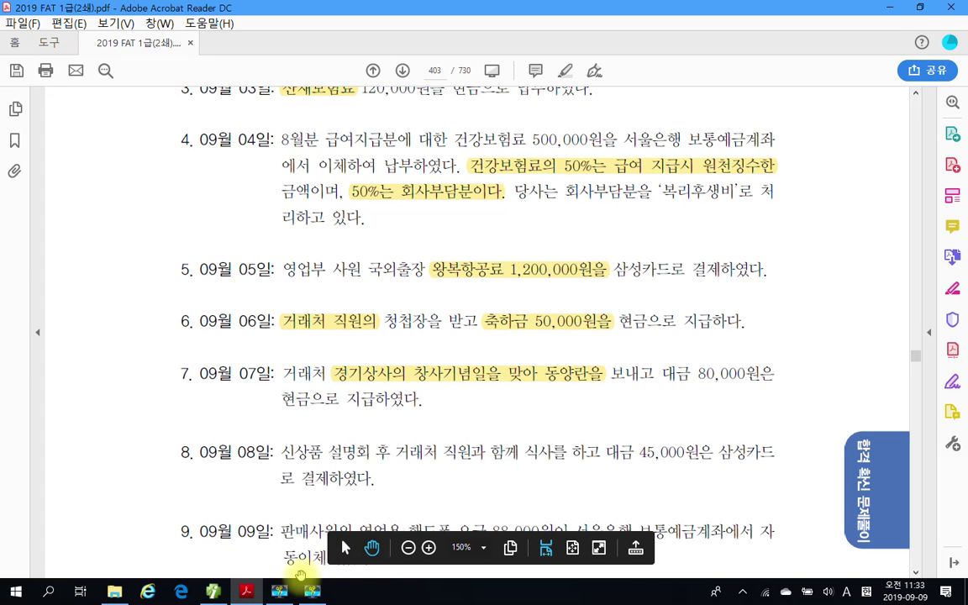
- Go back to the accounting program and set the general voucher entry date to 7 September
click(246, 593)
click(198, 104)
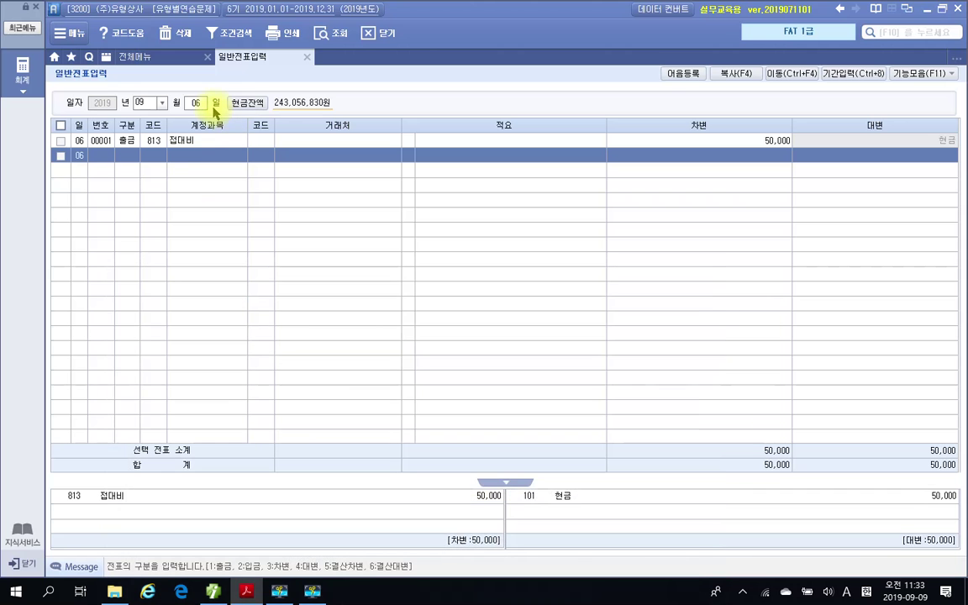
text(7)
key(Return)
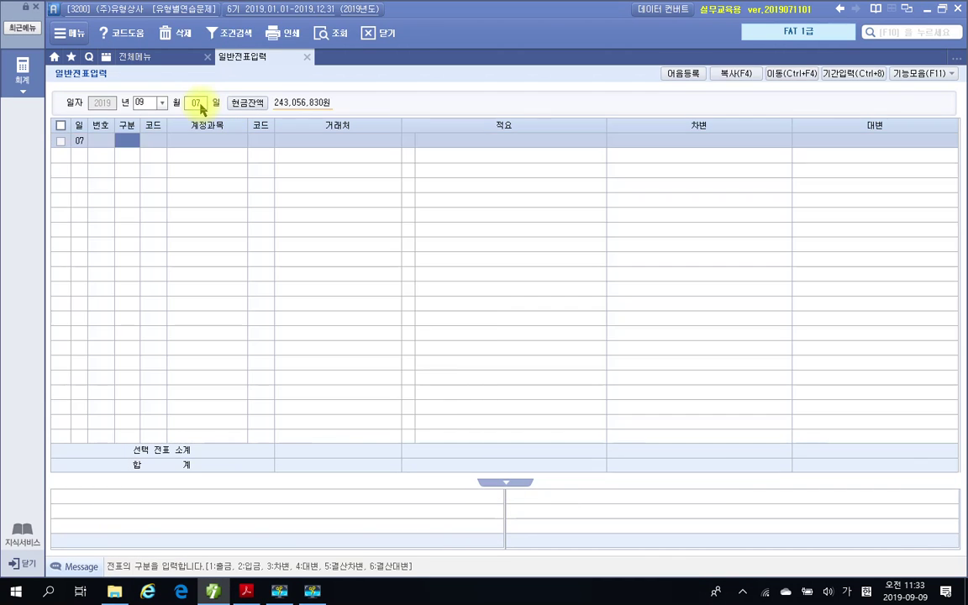
- Enter a cash payment (출금) line for account 813 접대비 of 80,000, leaving the client and description blank
text(1)
key(Return)
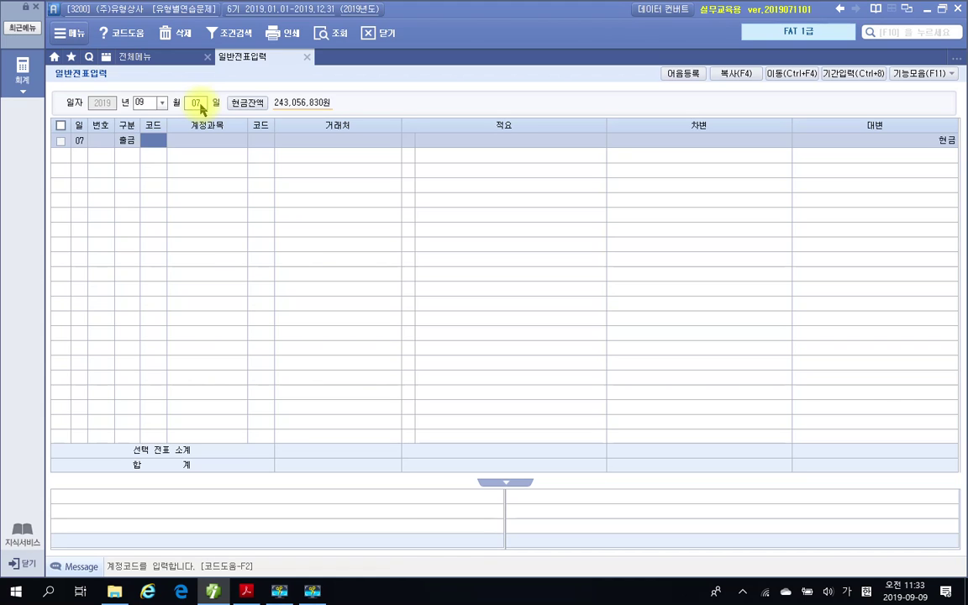
text(81)
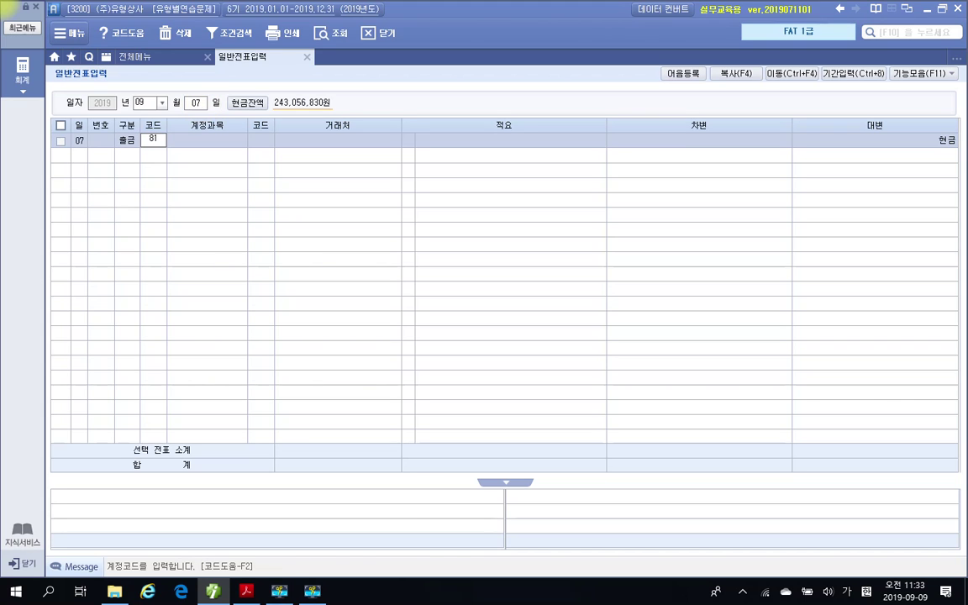
text(3)
key(Return)
key(Return)
key(Return)
key(Return)
key(Return)
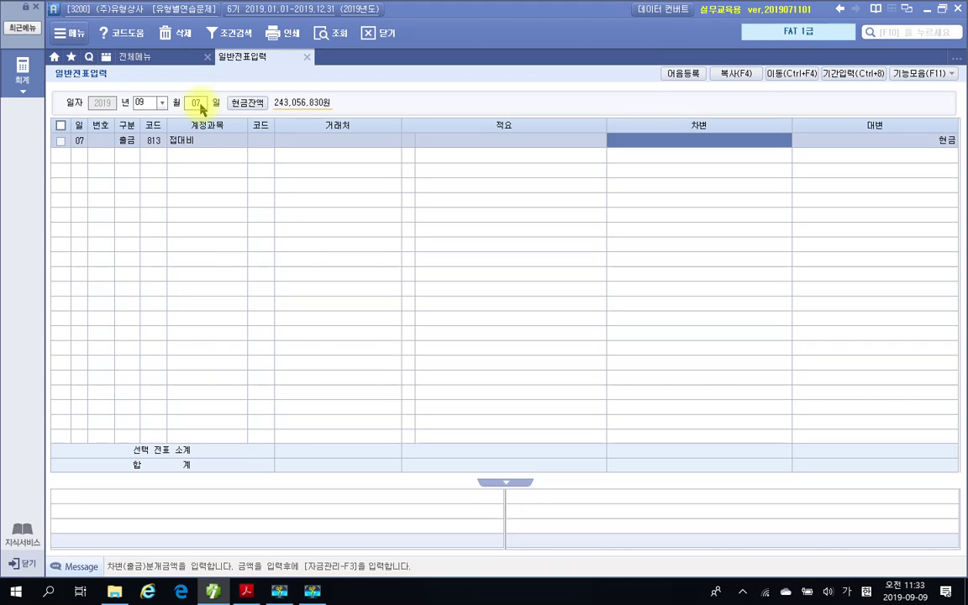
text(80,000,000)
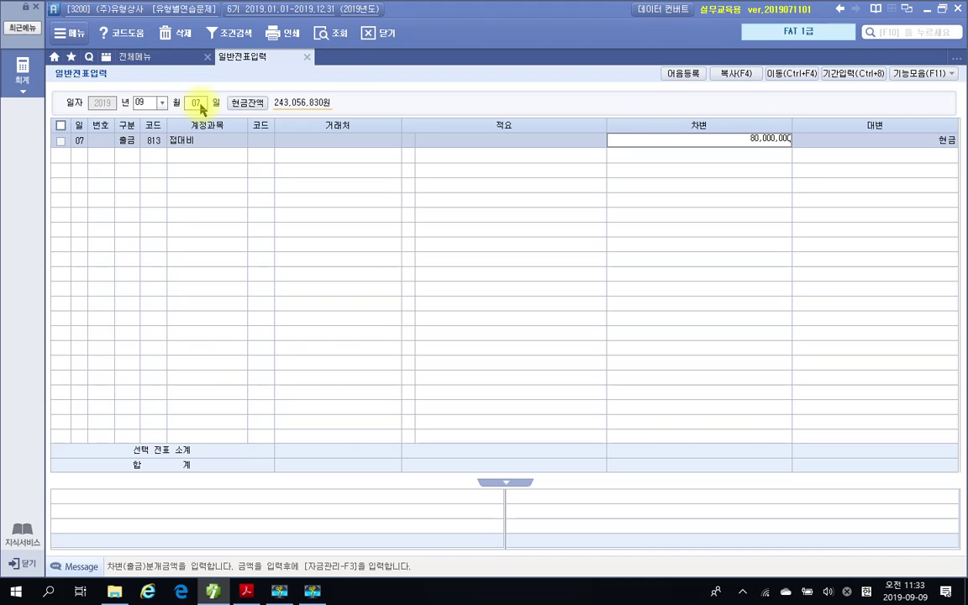
key(BackSpace)
key(BackSpace)
key(BackSpace)
key(Return)
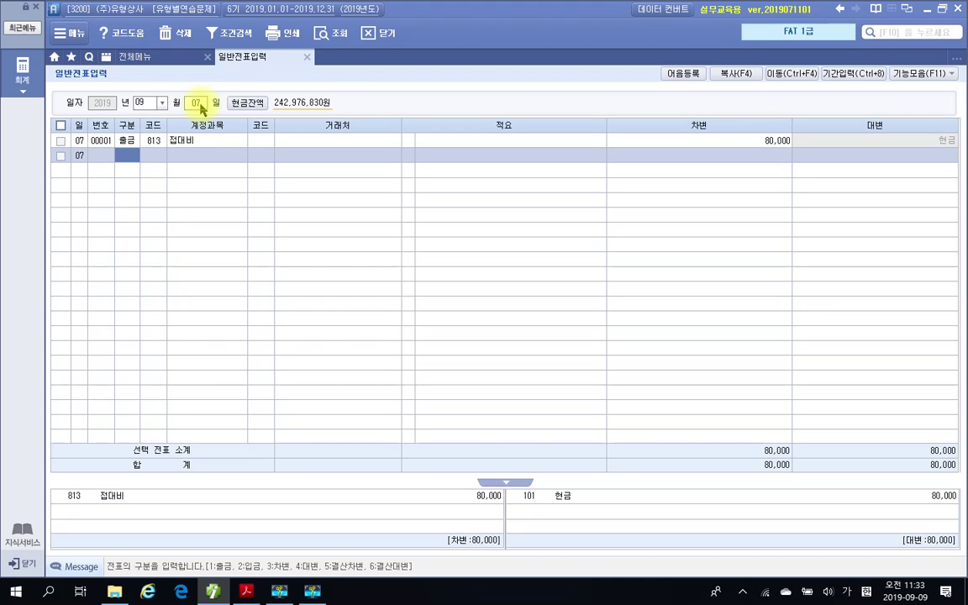
- Switch to the textbook PDF in Adobe Acrobat Reader and highlight "거래처 직원과 함께 식사를" in the 8 September transaction
click(247, 591)
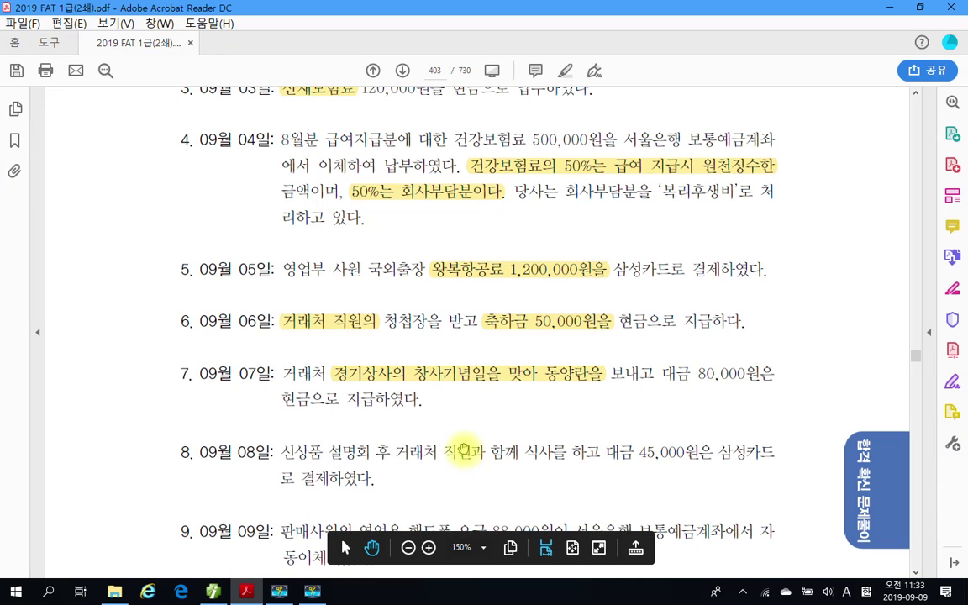
scroll(417, 404, down, 3)
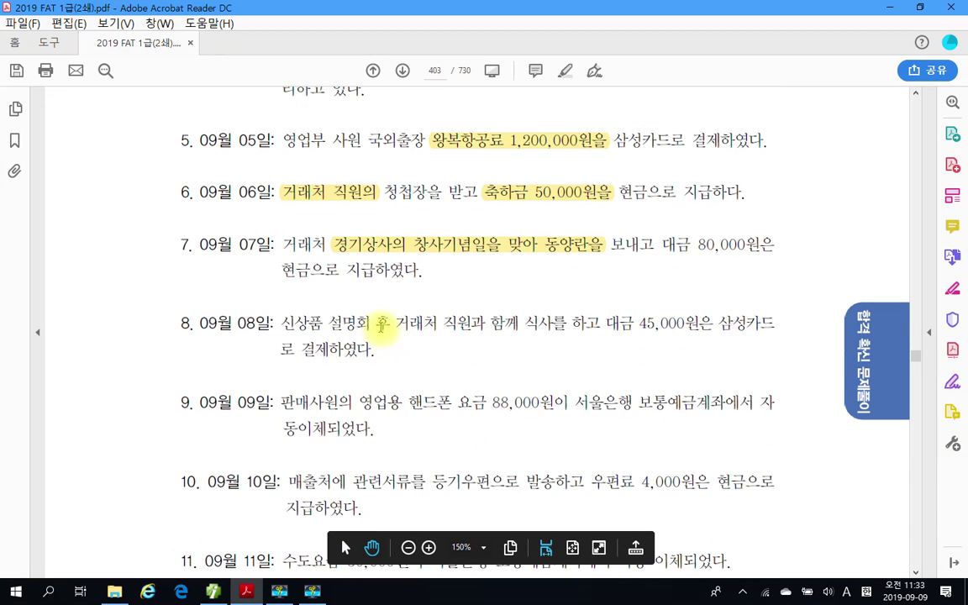
drag(394, 323, 568, 324)
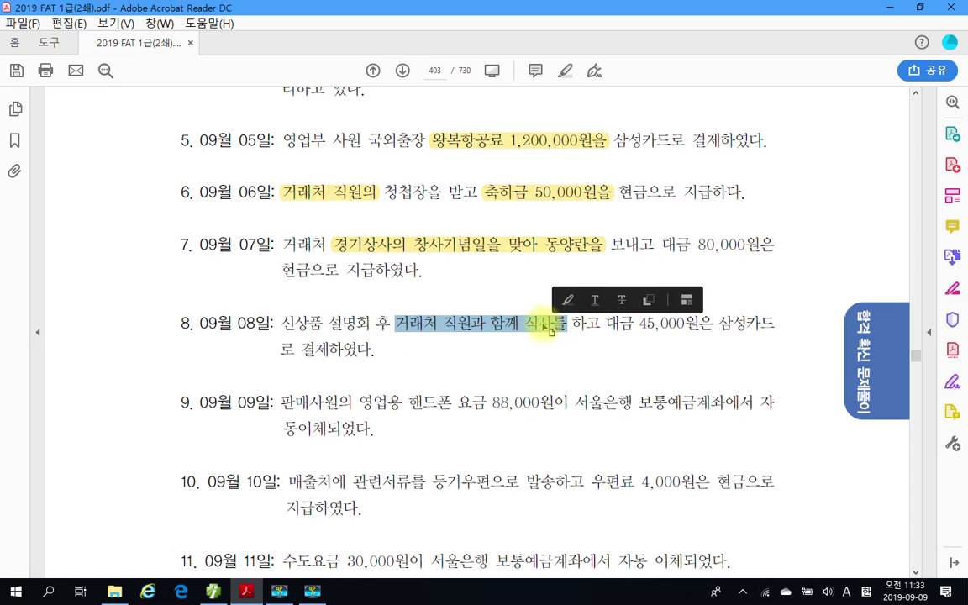
right_click(504, 328)
click(585, 361)
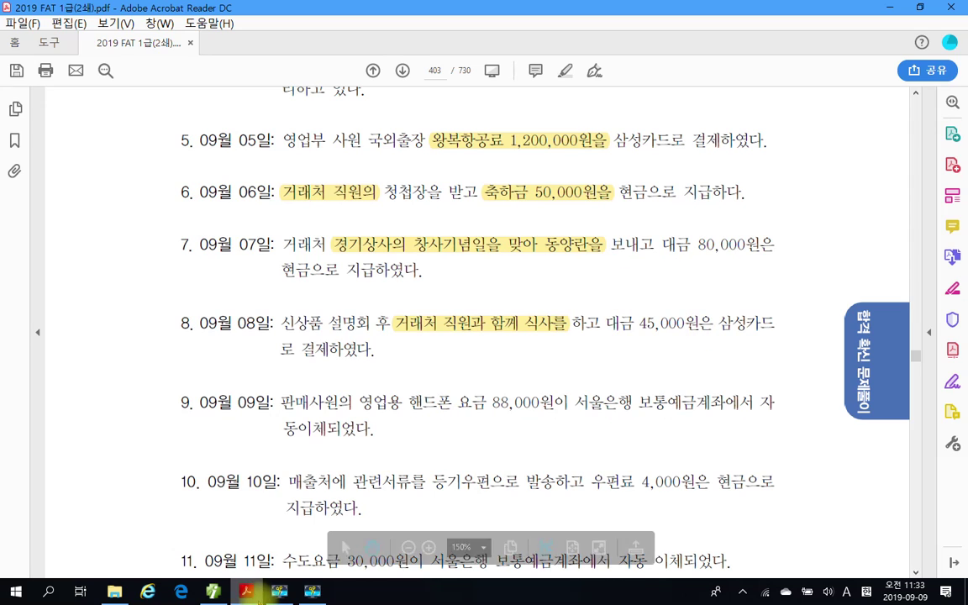
- Return to the accounting program and set the general voucher entry date to 8 September
mouse_move(218, 595)
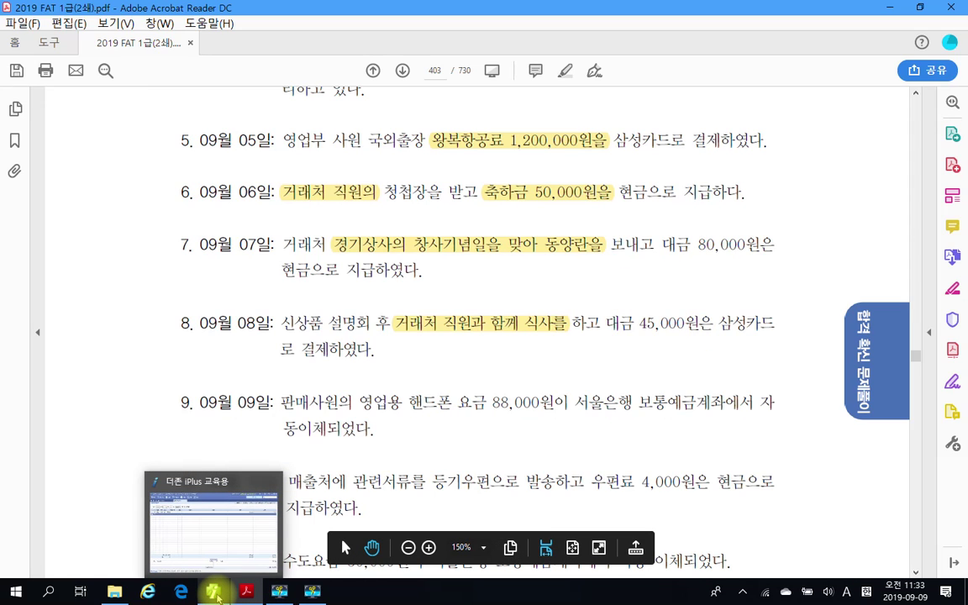
click(217, 596)
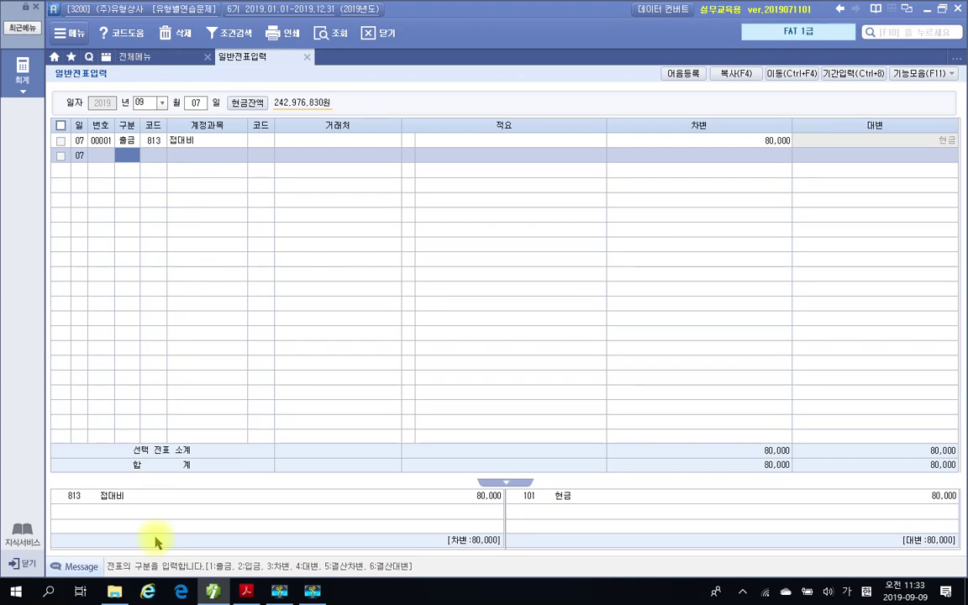
click(213, 594)
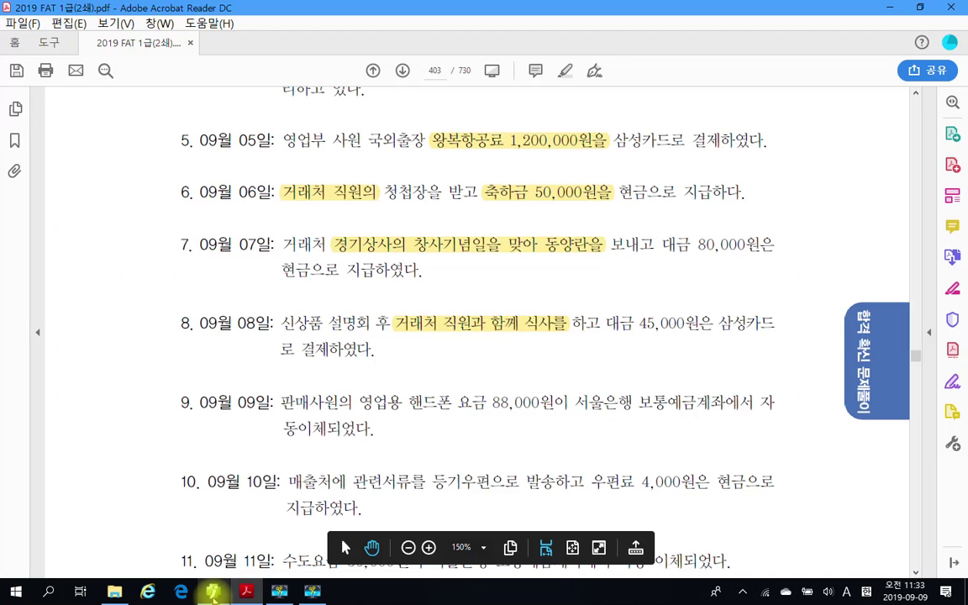
click(214, 594)
click(204, 110)
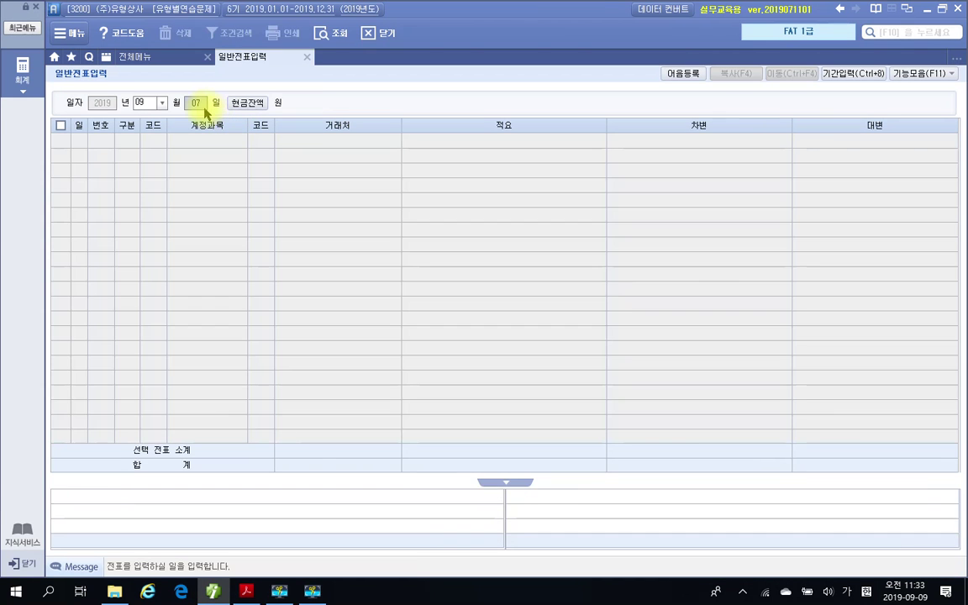
text(08)
key(Return)
- Enter a debit (차변) line for account 813 접대비 of 45,000, leaving the client and description blank
text(3)
key(Return)
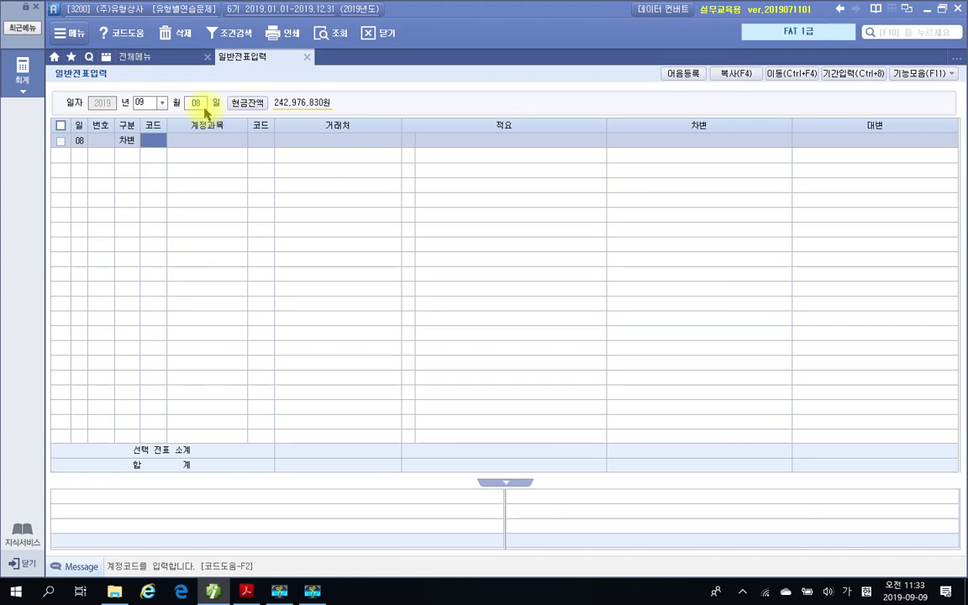
text(813)
key(Return)
key(Return)
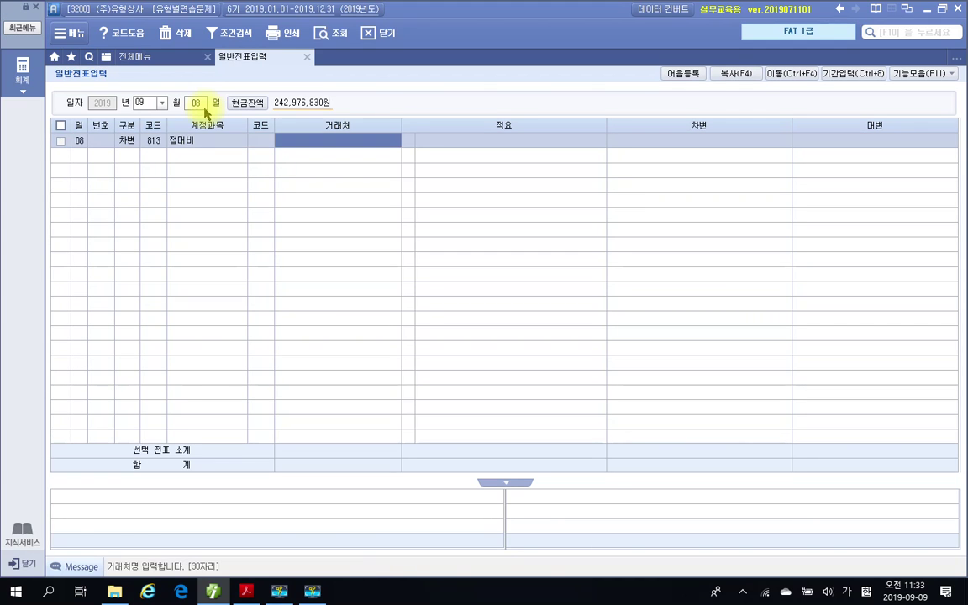
key(Return)
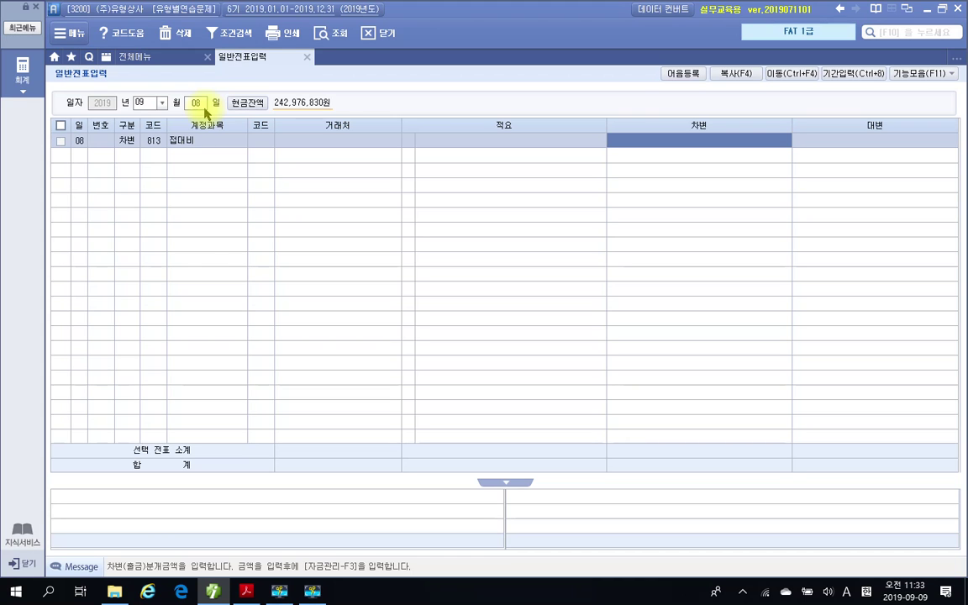
text(450000)
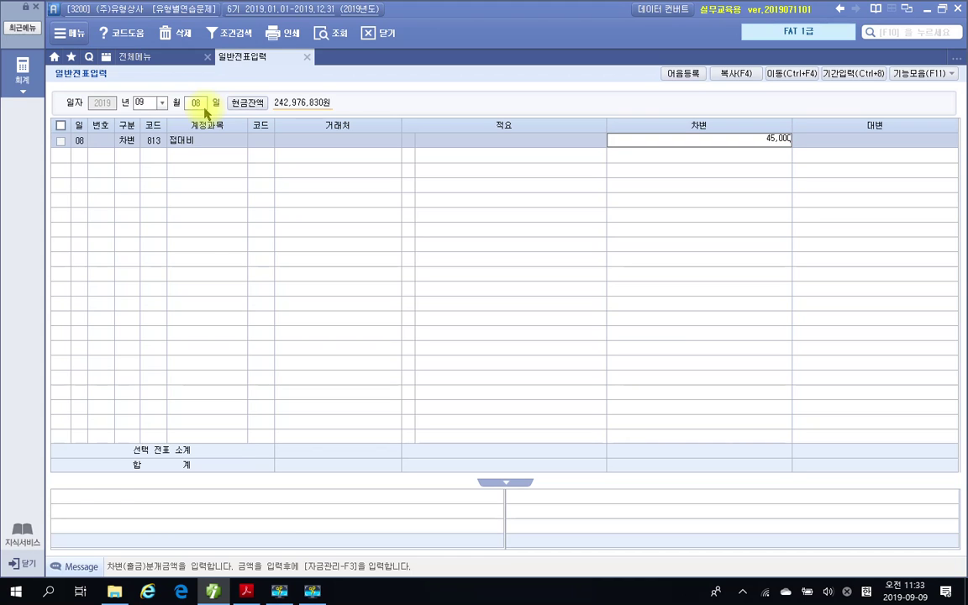
key(Return)
- Enter a credit (대변) line for account 253 미지급금 of 45,000 with 삼성카드 as the client
text(4)
key(Return)
text(253)
key(Return)
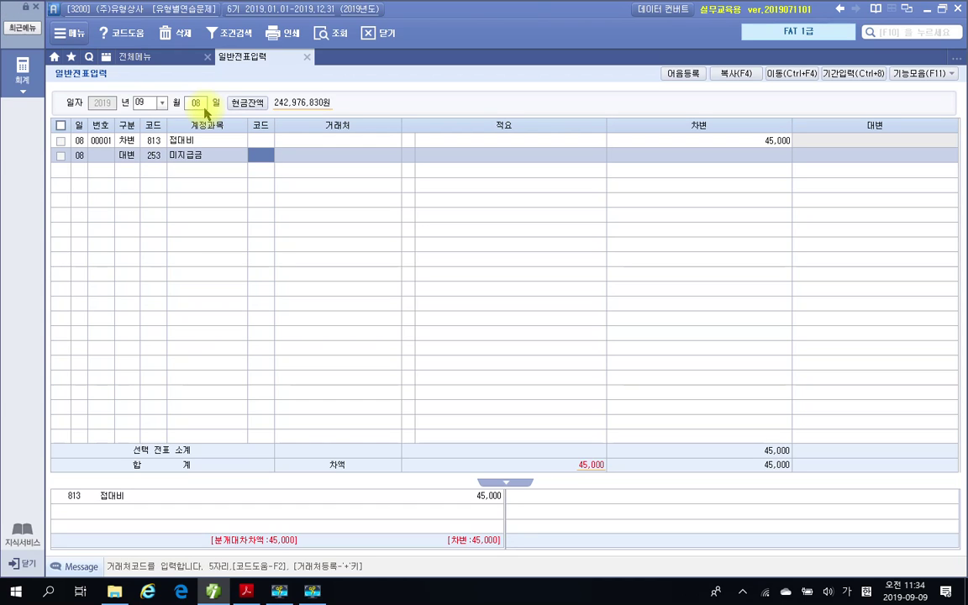
text(삼성)
key(Return)
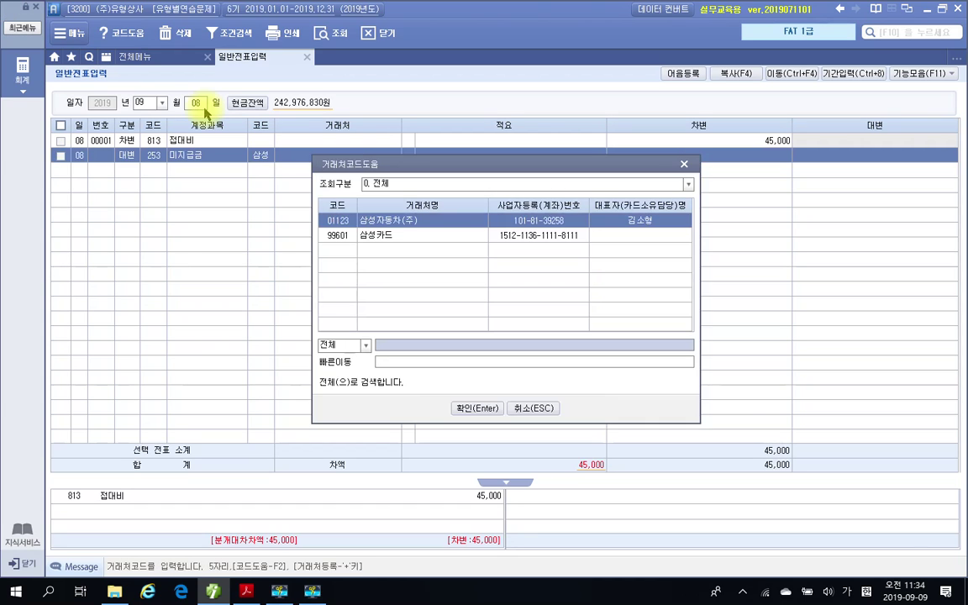
key(Down)
key(Return)
key(Return)
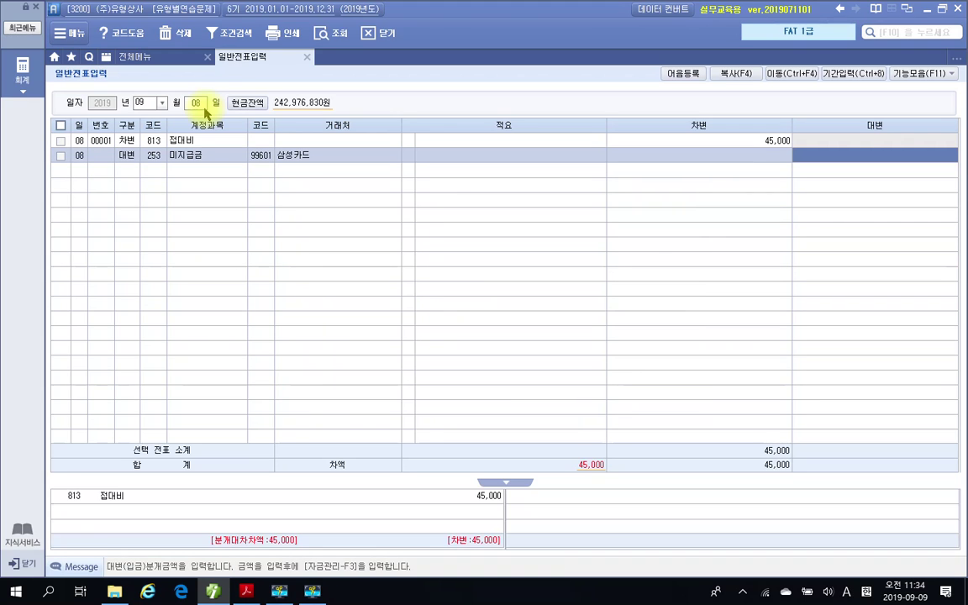
text(45000)
key(Return)
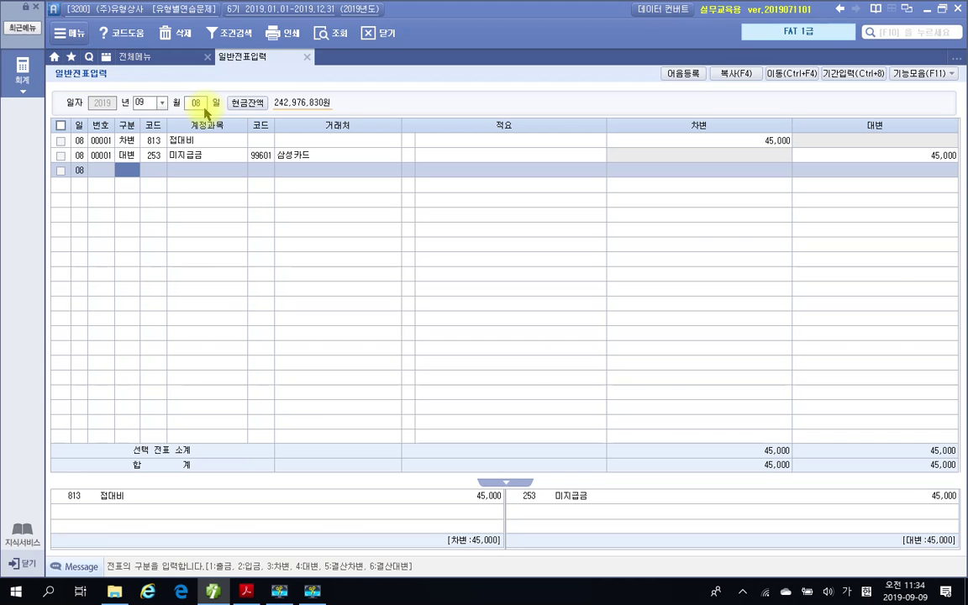
- Switch to the textbook PDF in Adobe Acrobat Reader and highlight "판매사원의 영업용 헨드폰 요금 88,000원이" in the 9 September transaction
click(246, 591)
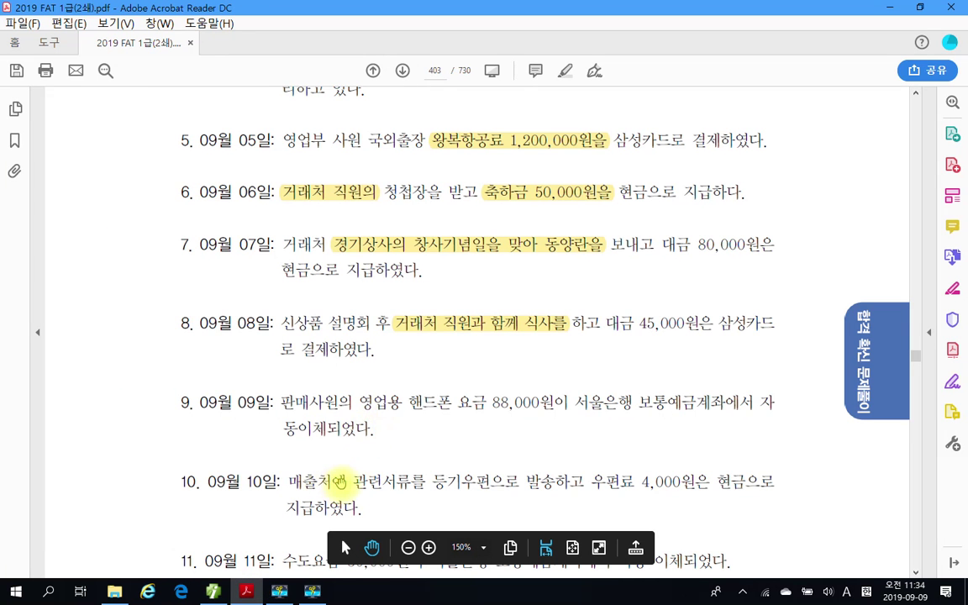
scroll(302, 436, down, 2)
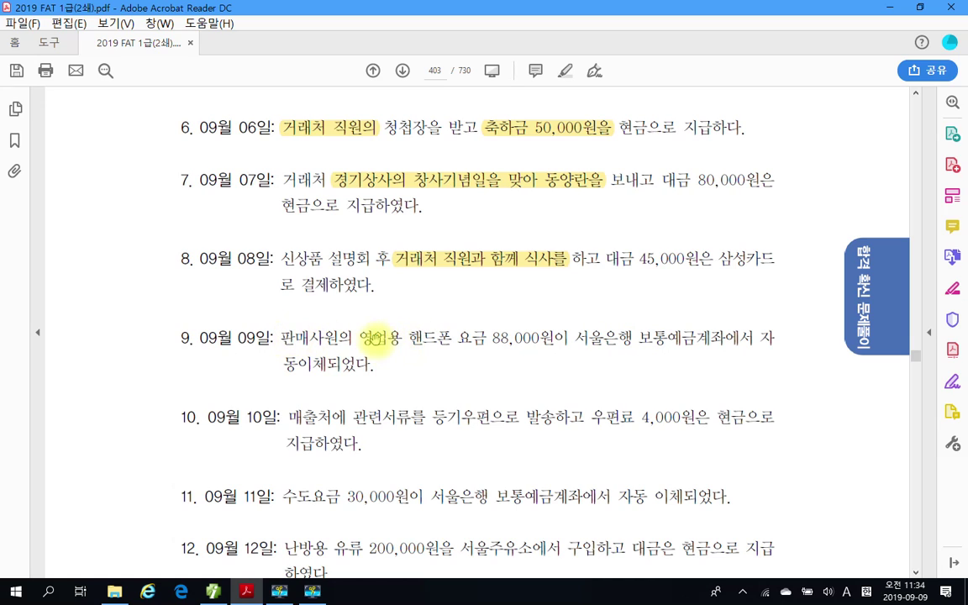
drag(282, 337, 569, 337)
right_click(514, 340)
click(582, 379)
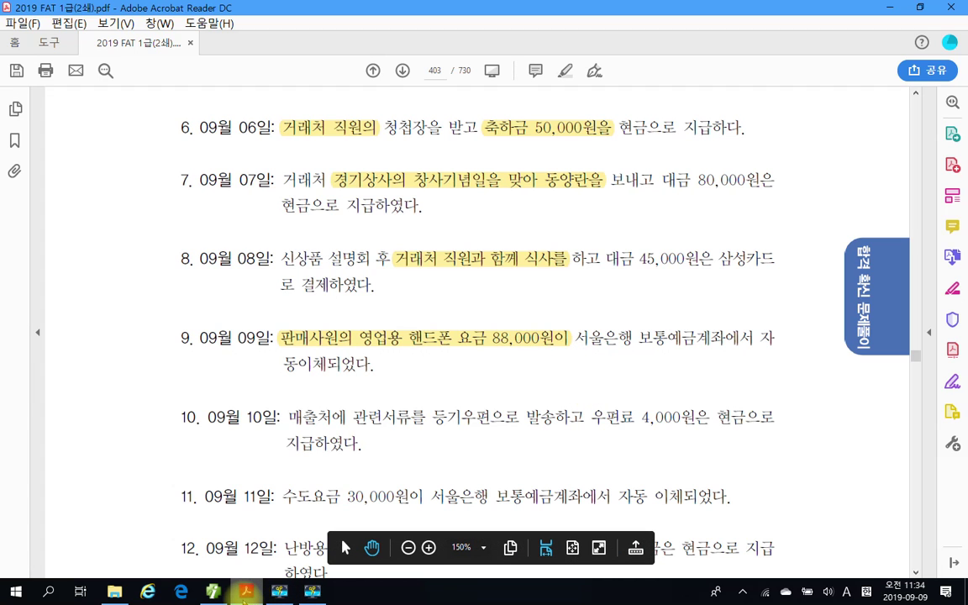
- Return to the accounting program and set the general voucher entry date to 9 September
click(246, 593)
click(197, 104)
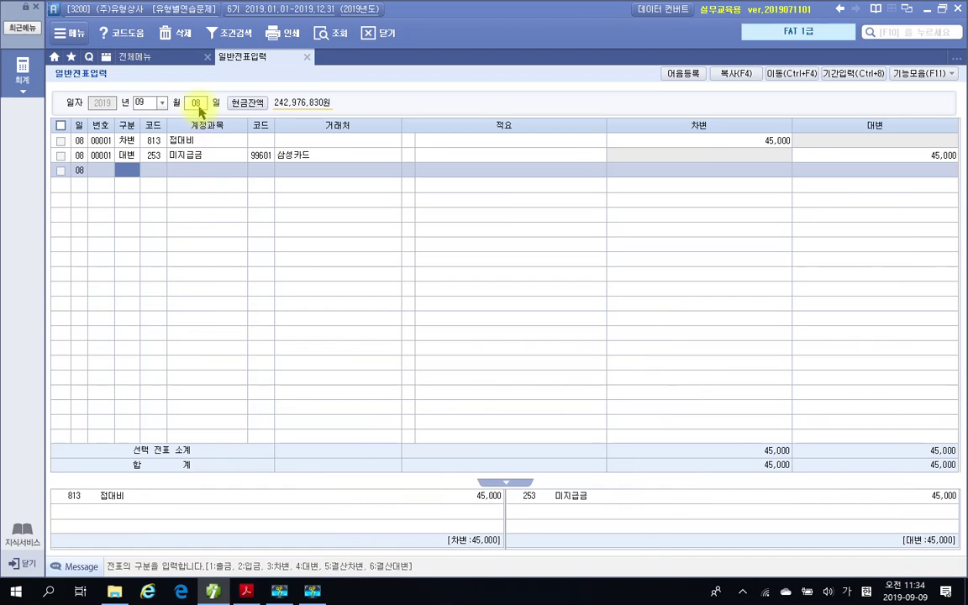
text(08)
key(Return)
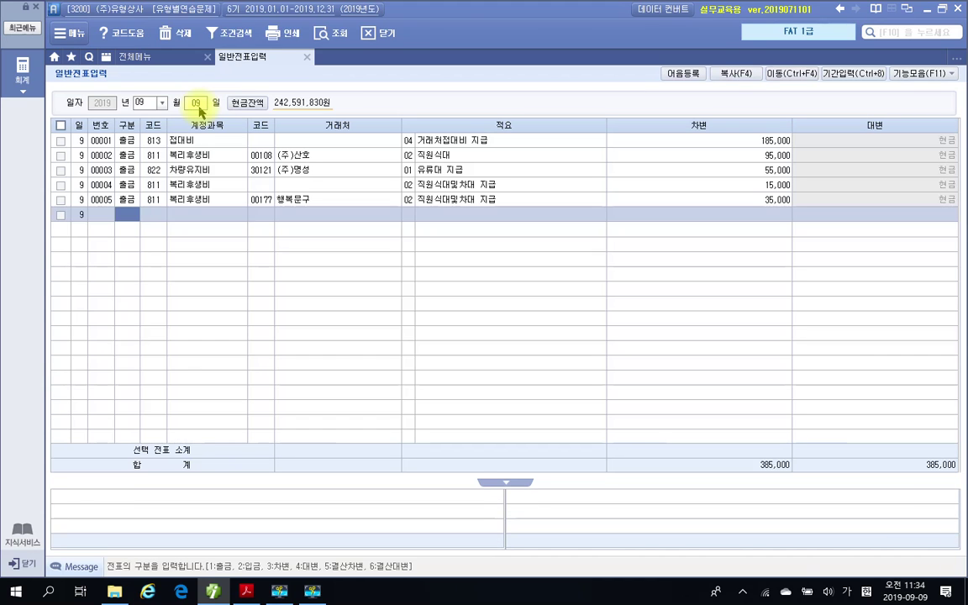
- Add a debit (차변) line for account 814 통신비 of 88,000, leaving the client and description blank
text(3)
text(81)
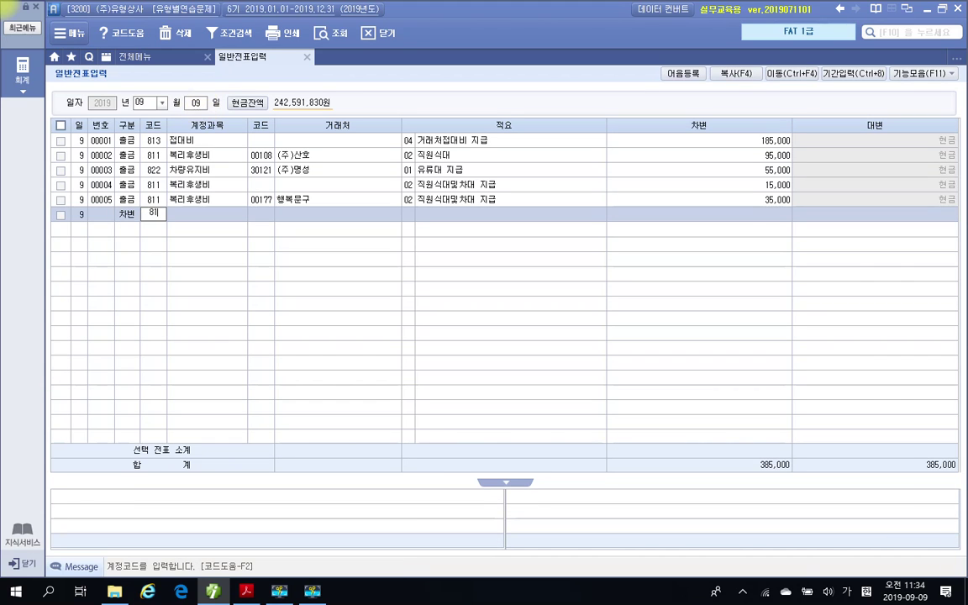
text(2)
key(Return)
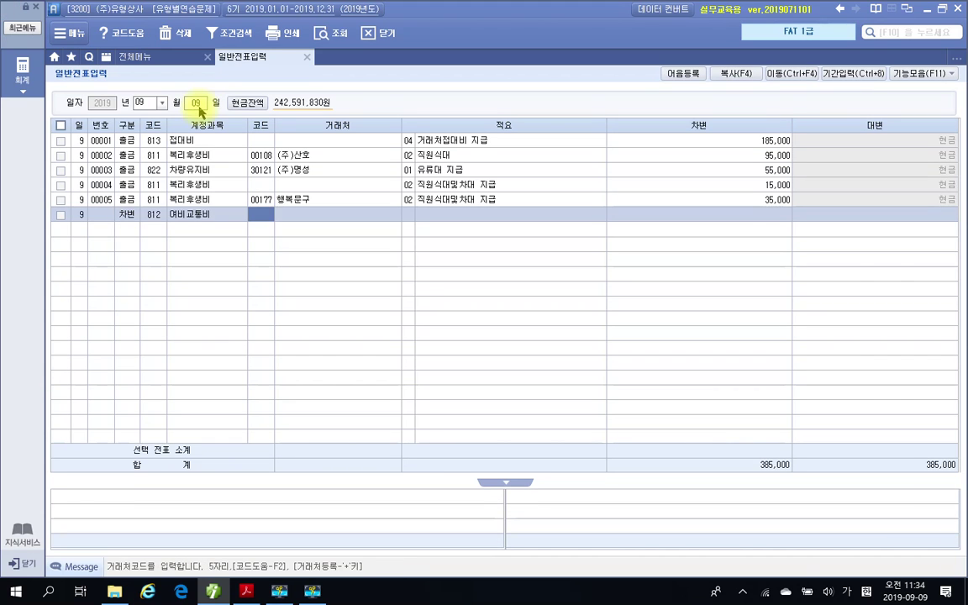
key(shift+Tab)
text(814)
key(Return)
key(Return)
key(Return)
key(Return)
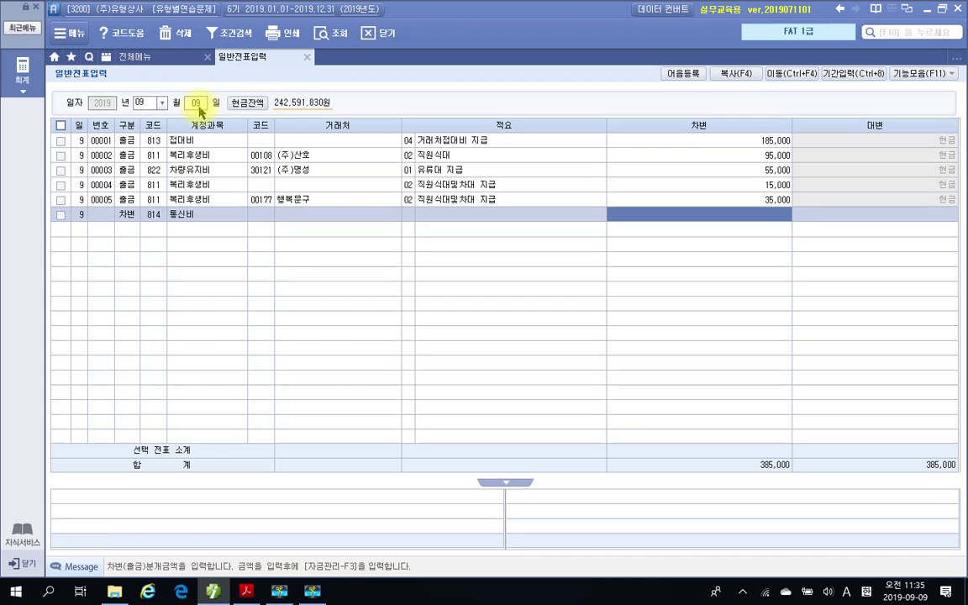
text(880000)
key(Return)
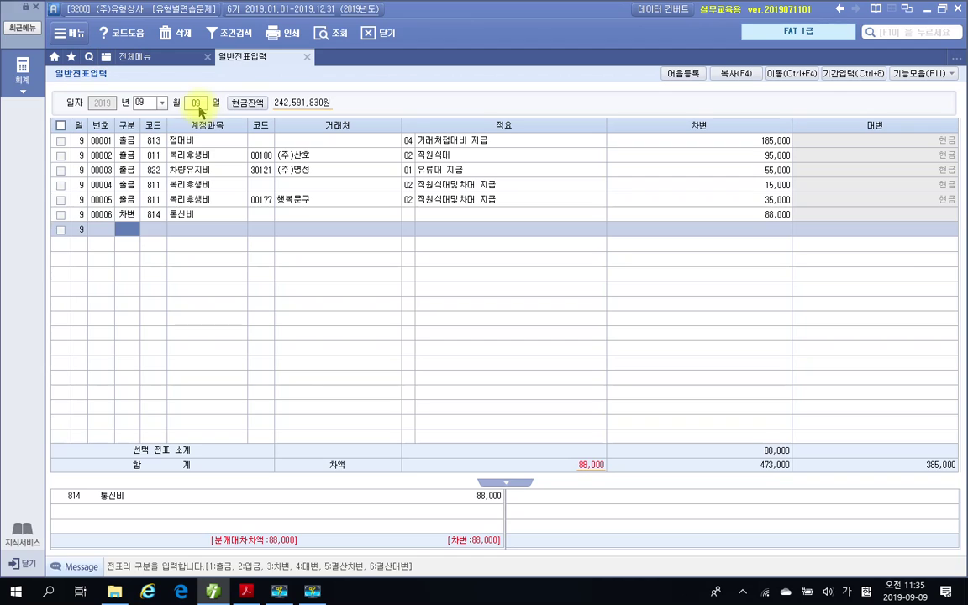
- Add a credit (대변) line for account 103 보통예금 of 88,000 with 서울은행 as the client
text(4)
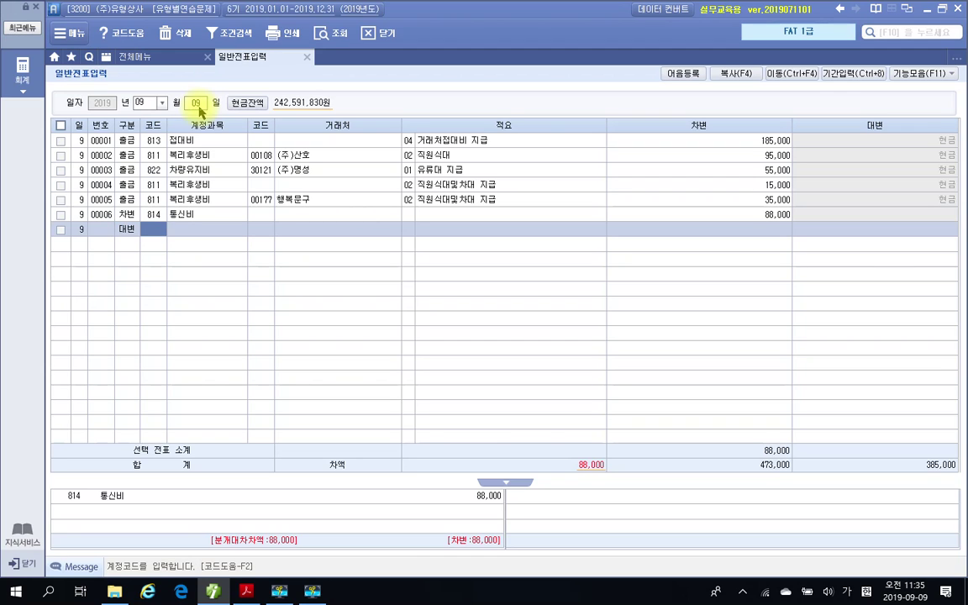
text(103)
key(Return)
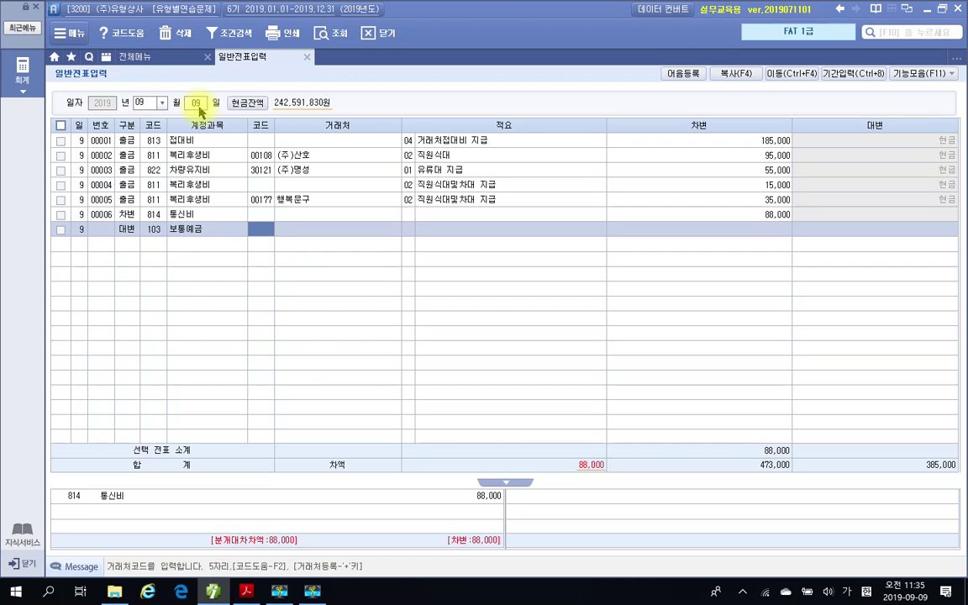
text(98001)
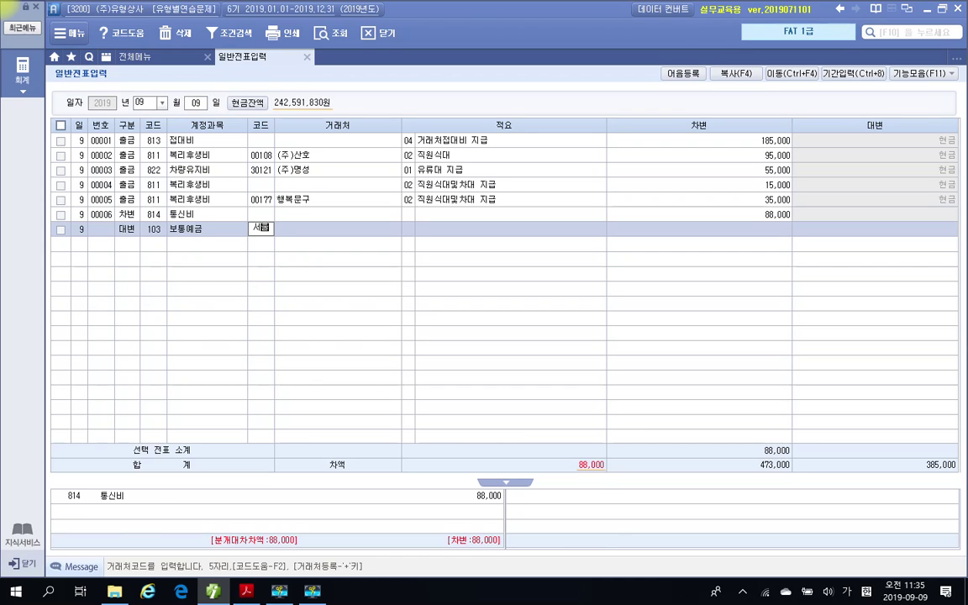
key(Return)
key(Return)
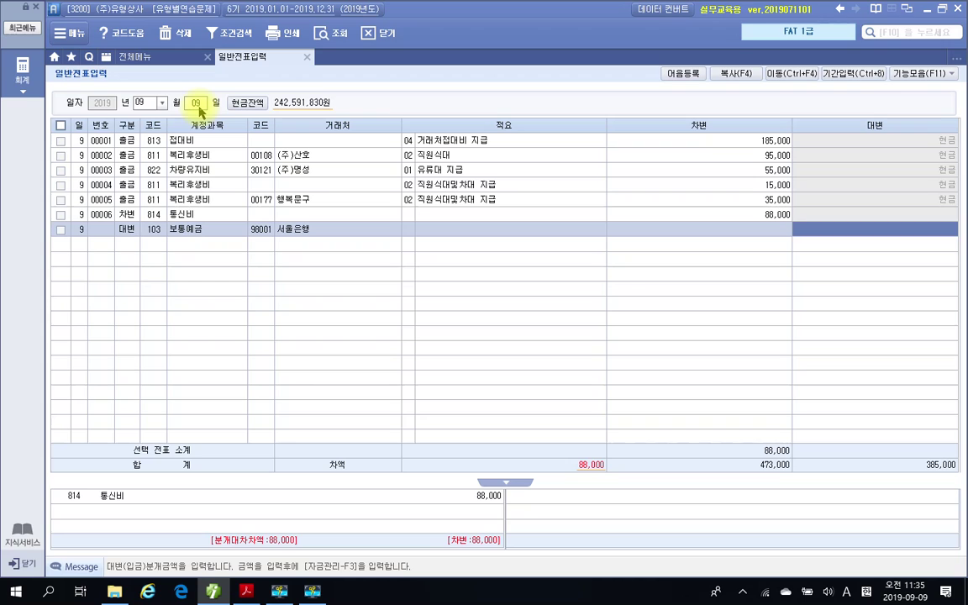
text(88000)
key(Return)
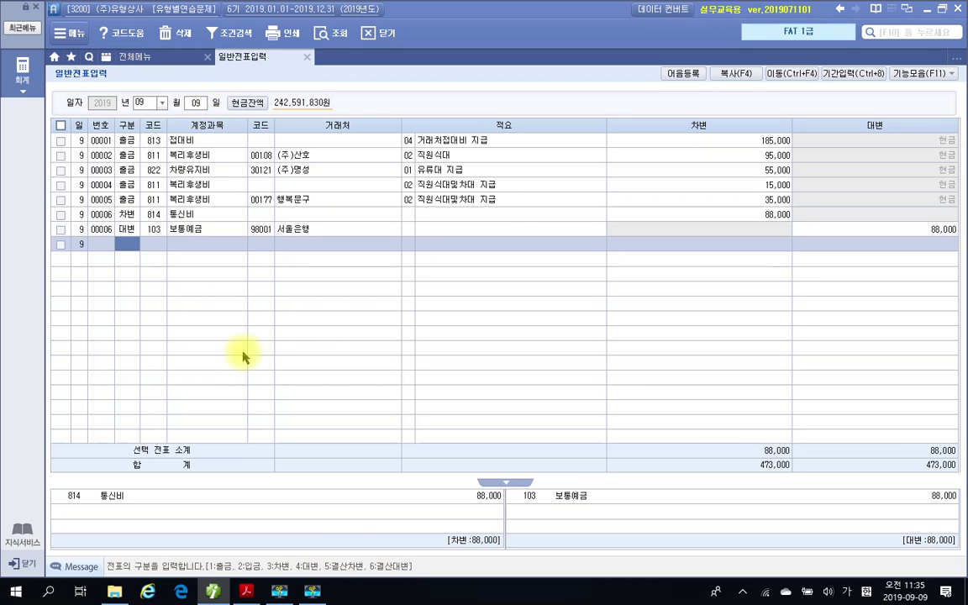
- Switch to the textbook PDF in Adobe Acrobat Reader and highlight "매출처에 관련서류를 등기우편으로" in the 10 September transaction
click(213, 590)
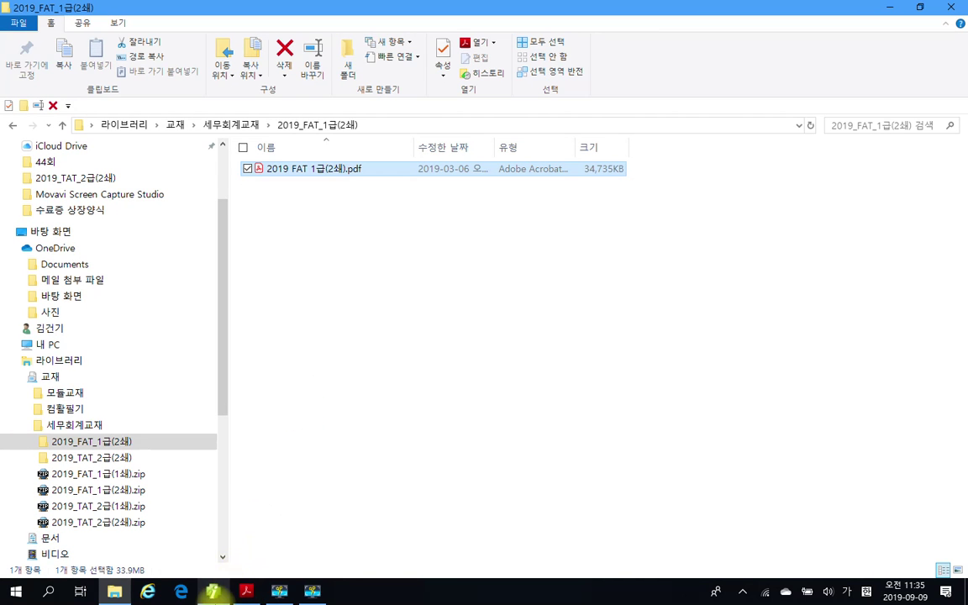
click(213, 590)
click(245, 592)
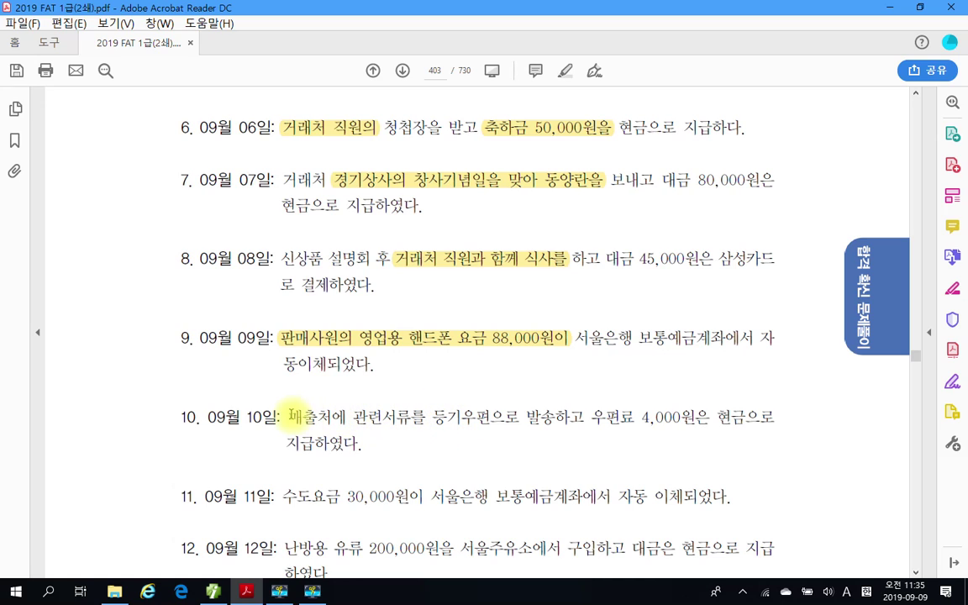
drag(293, 414, 516, 422)
right_click(517, 422)
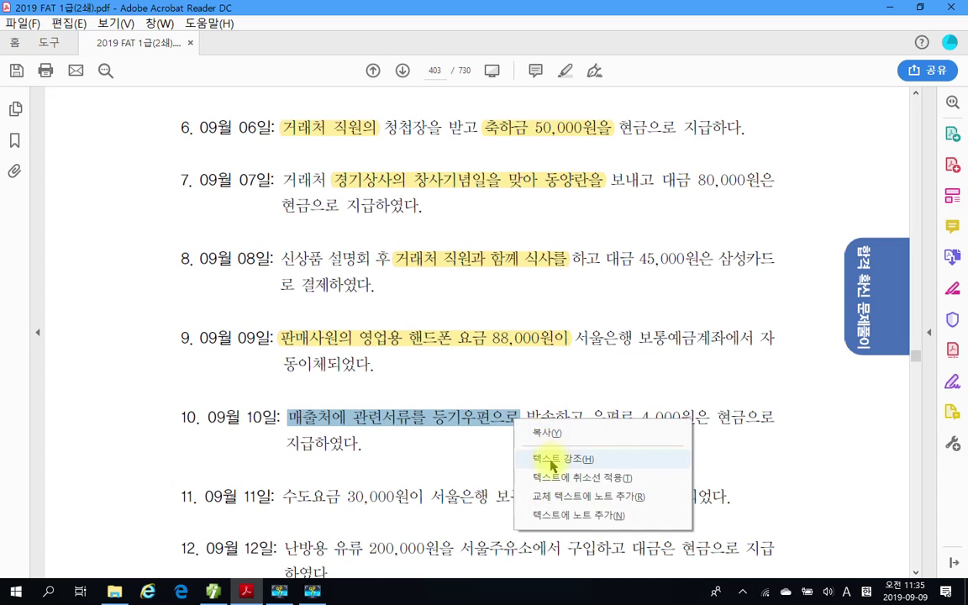
click(548, 458)
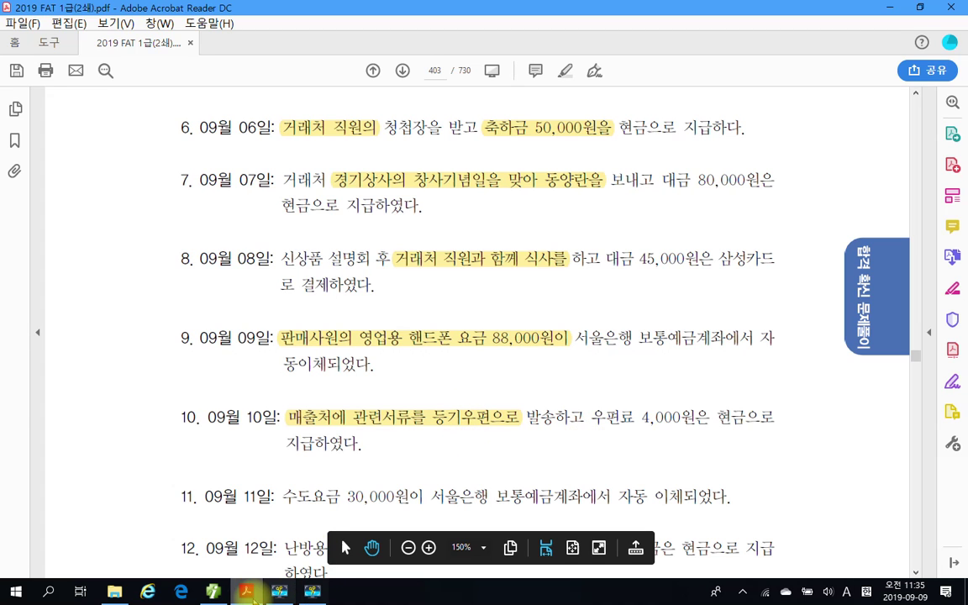
- Return to the accounting program and set the general voucher entry date to 10 September
click(217, 593)
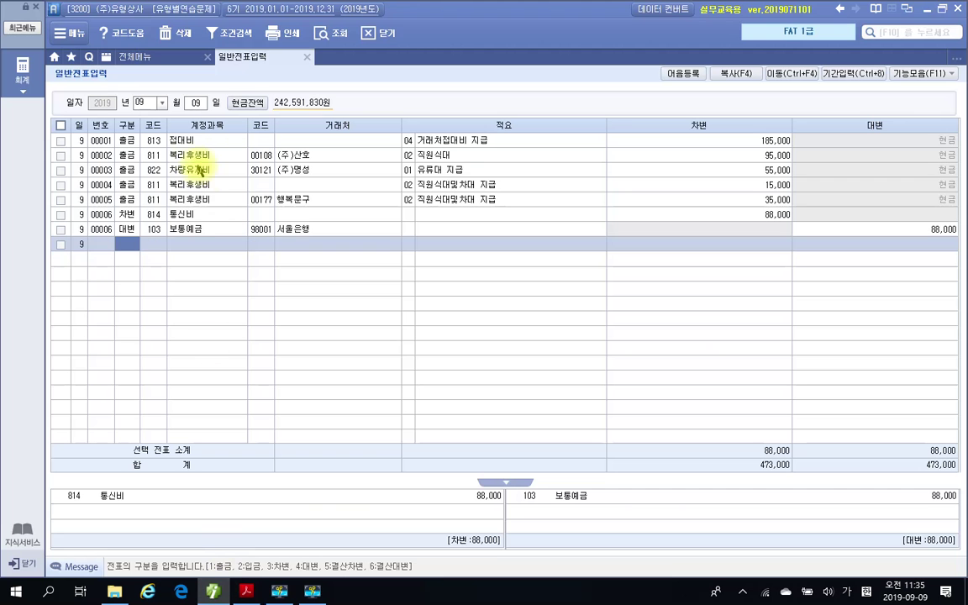
click(195, 102)
text(0910)
key(Return)
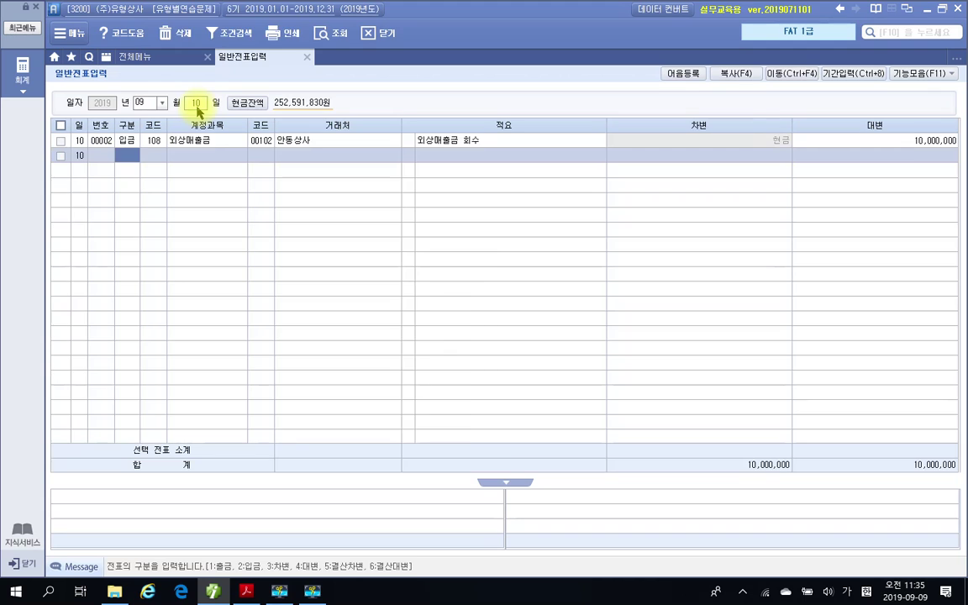
- Add a cash payment (출금) line for account 814 통신비 of 4,000, leaving the client and description blank
text(1)
key(Return)
text(814)
key(Return)
key(Return)
key(Return)
key(Return)
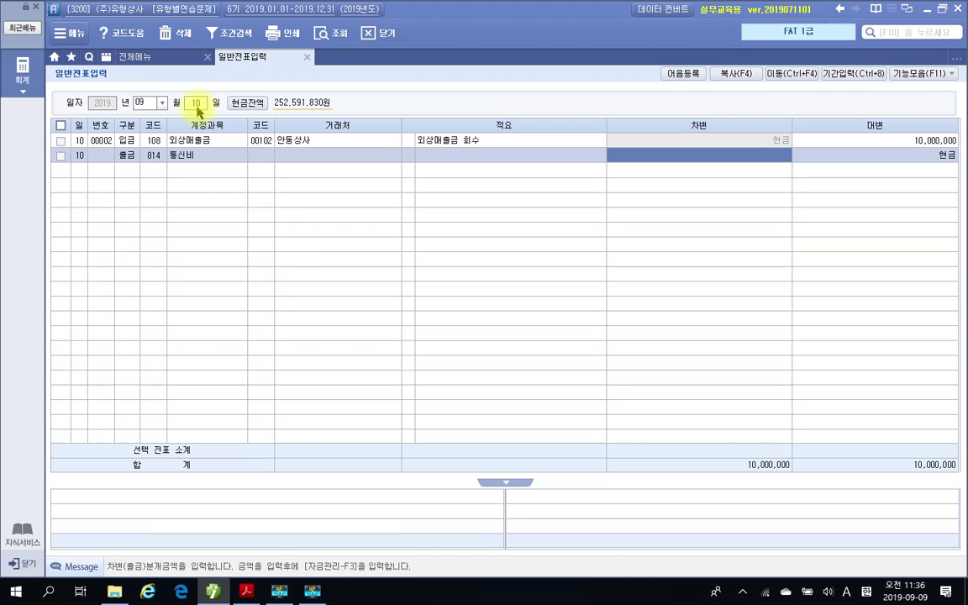
text(4000)
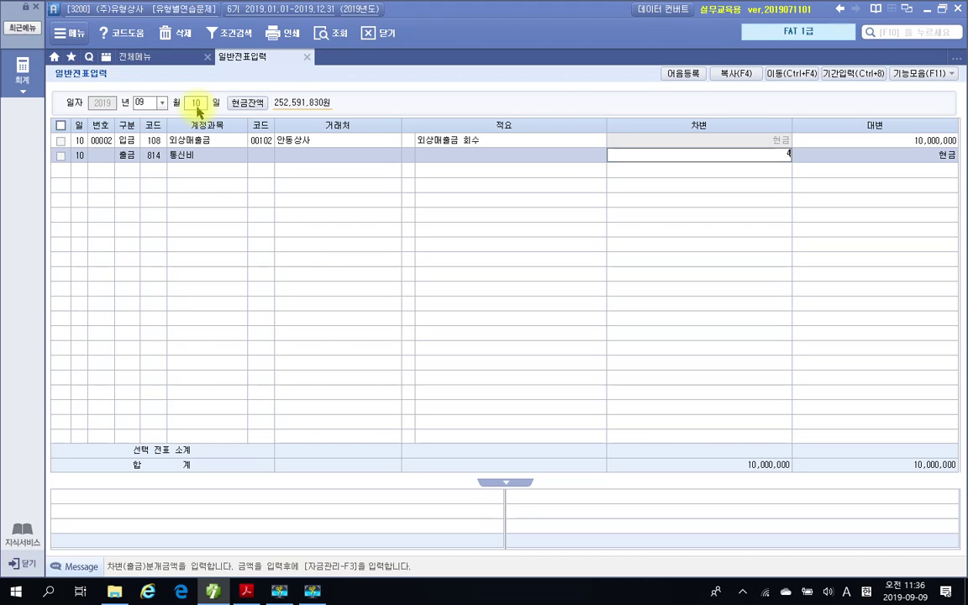
key(Return)
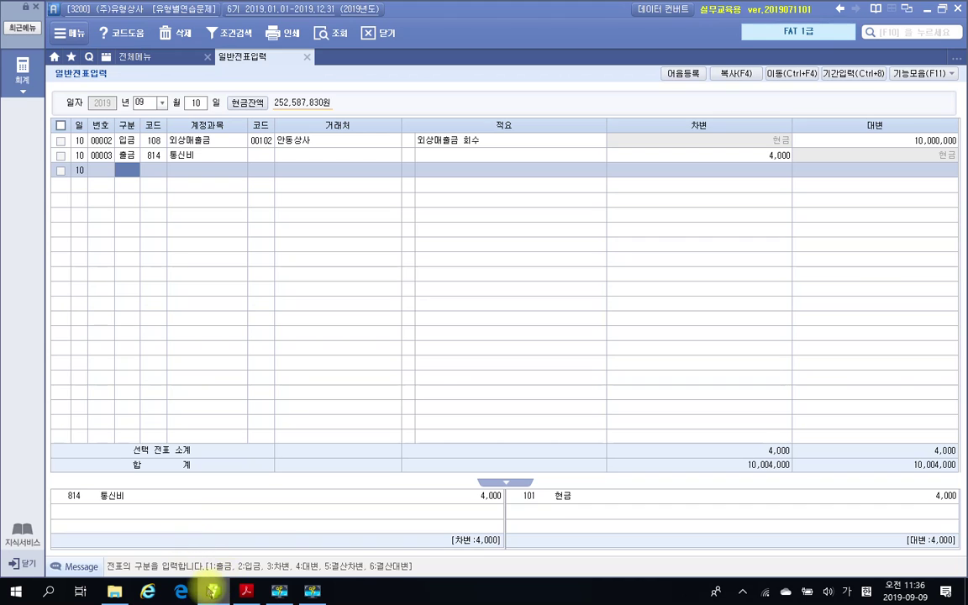
- Switch to the textbook PDF in Adobe Acrobat Reader and highlight "수도요금 30,000원이" in the 11 September transaction
mouse_move(212, 592)
click(246, 591)
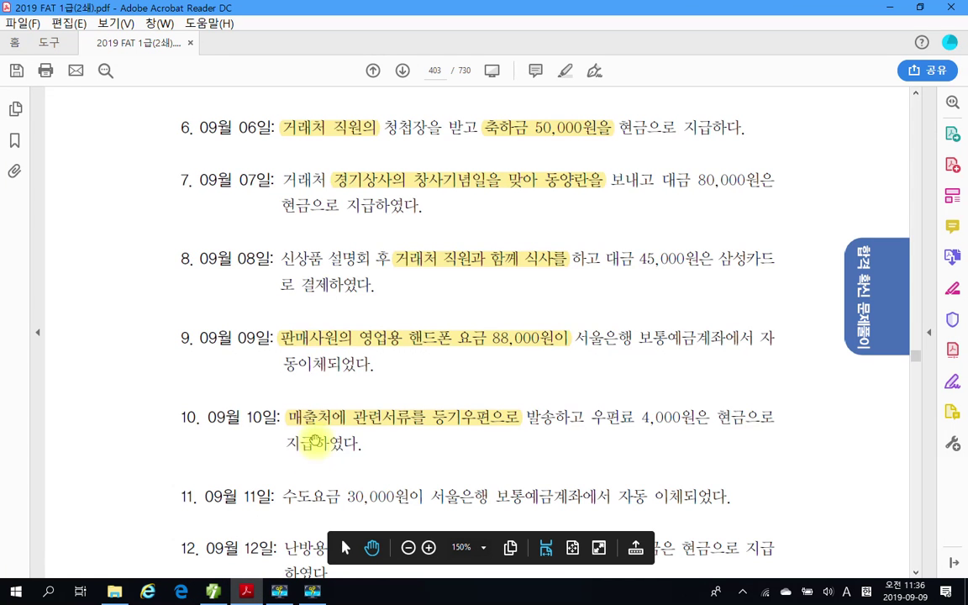
scroll(330, 424, down, 3)
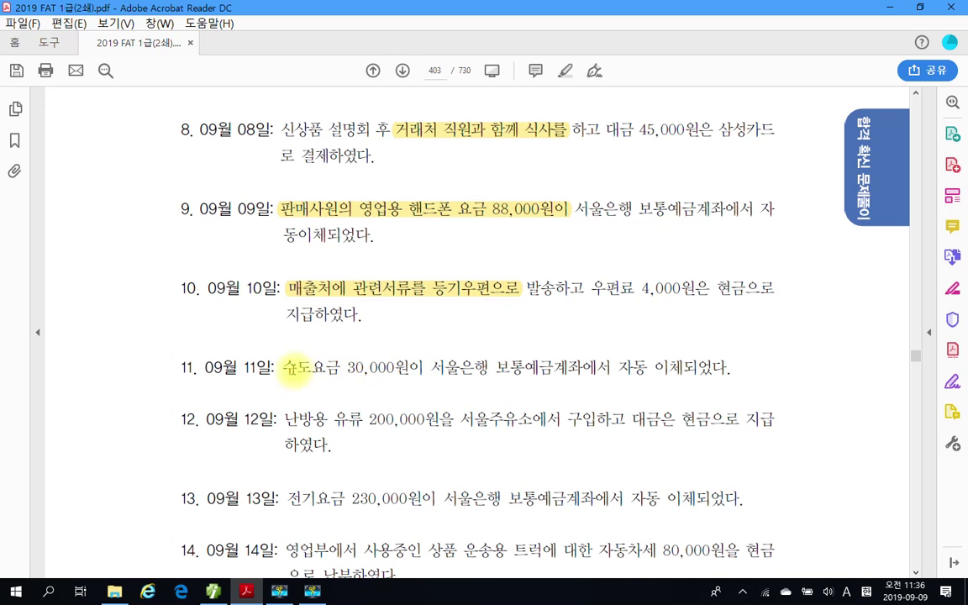
drag(284, 367, 422, 367)
right_click(370, 374)
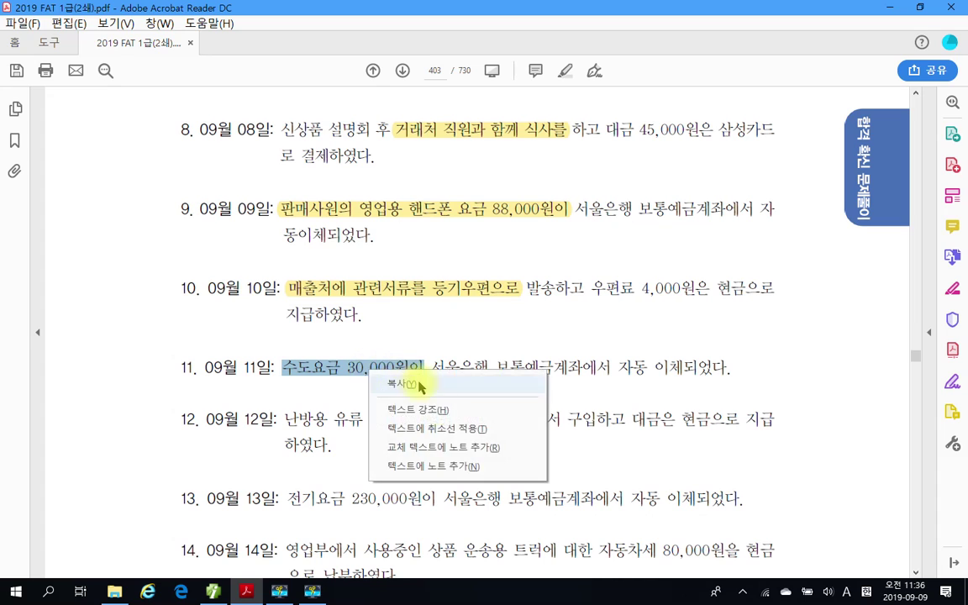
click(431, 410)
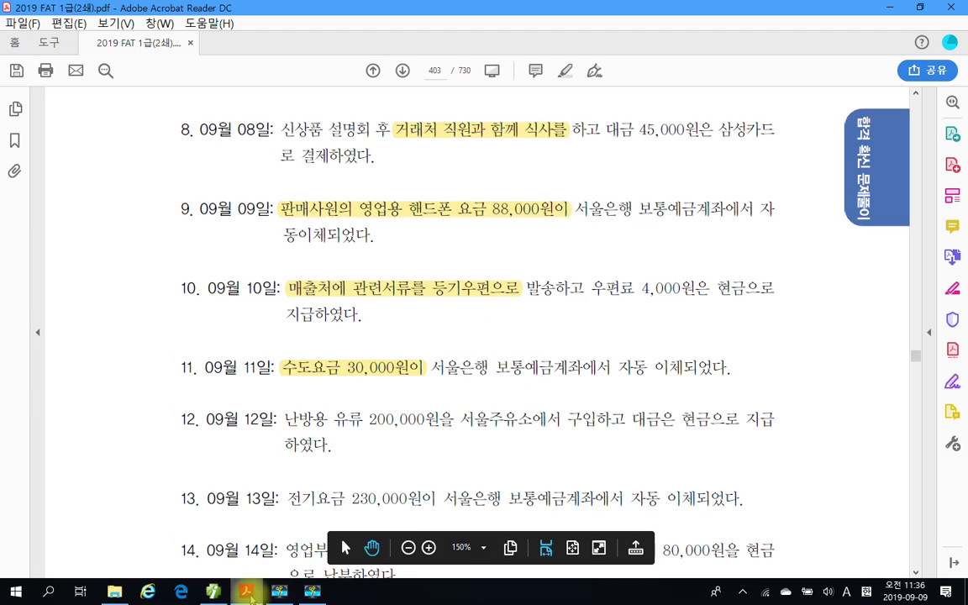
- Return to the accounting program and set the general voucher entry date to 11 September
mouse_move(244, 592)
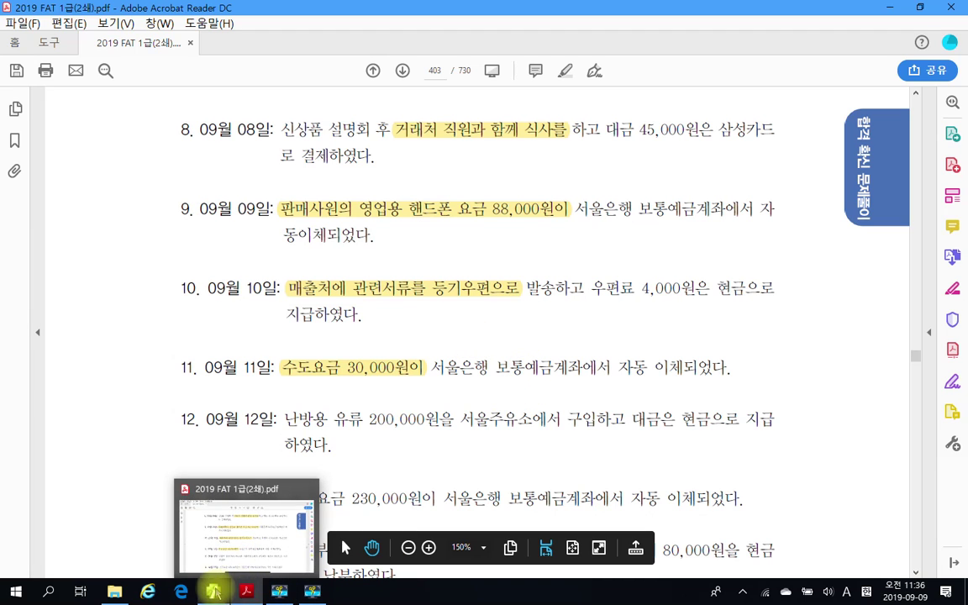
click(213, 592)
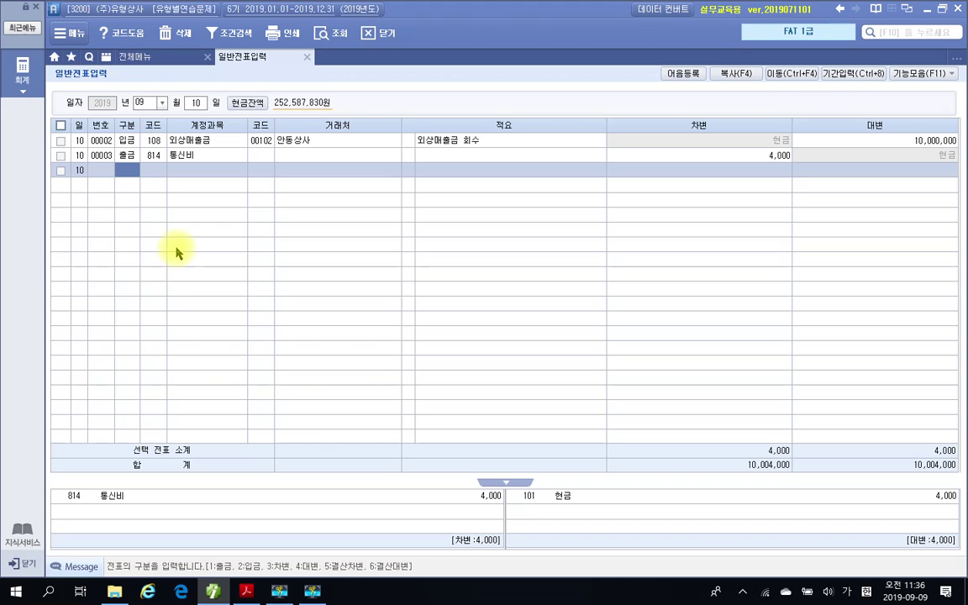
click(193, 104)
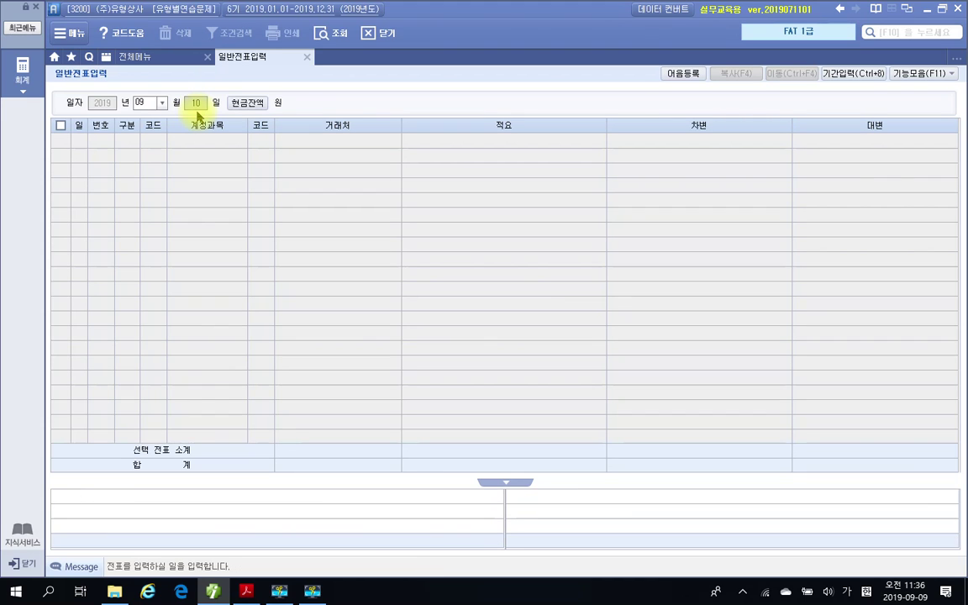
text(11)
key(Return)
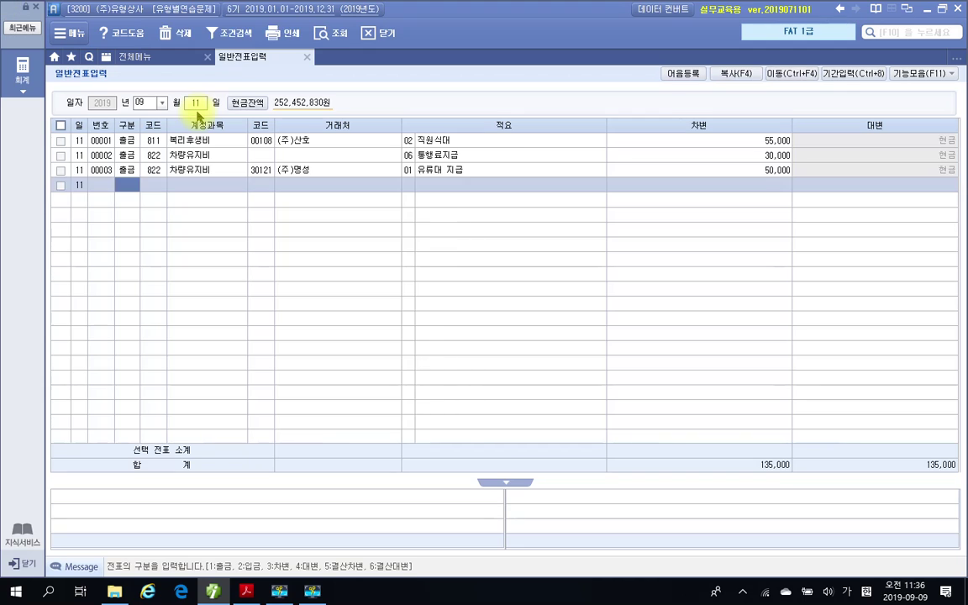
- Add a debit (차변) line for account 815 수도광열비 of 30,000, leaving the client and description blank
text(5)
key(Return)
key(shift+Tab)
text(3)
key(Return)
text(815)
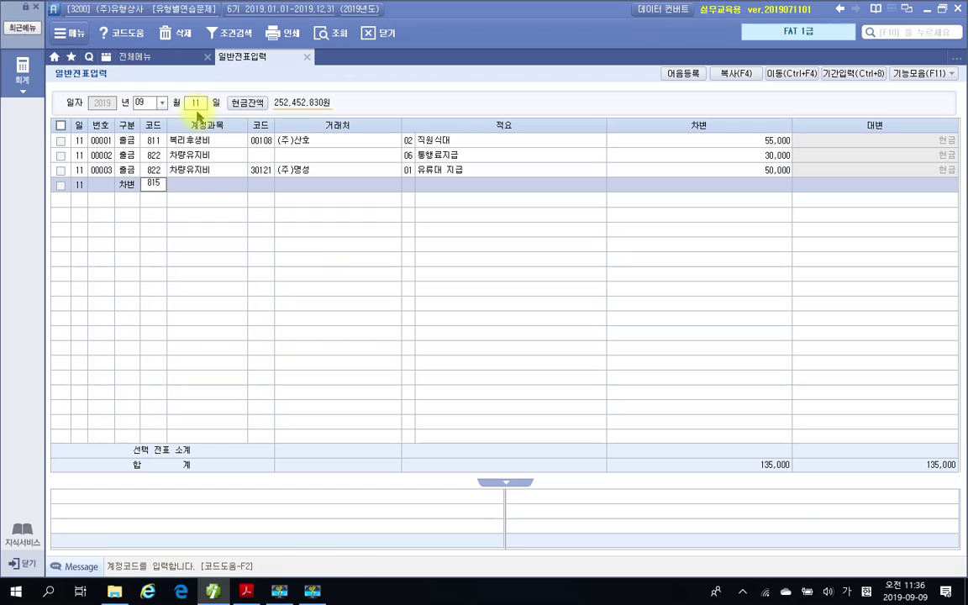
key(Return)
key(Return)
key(Return)
key(Return)
key(Return)
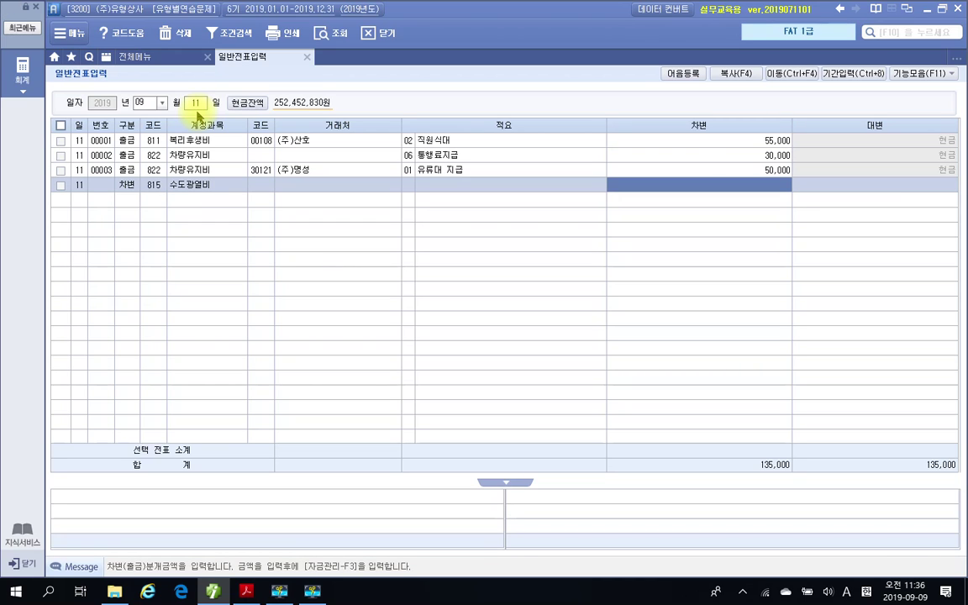
text(30000)
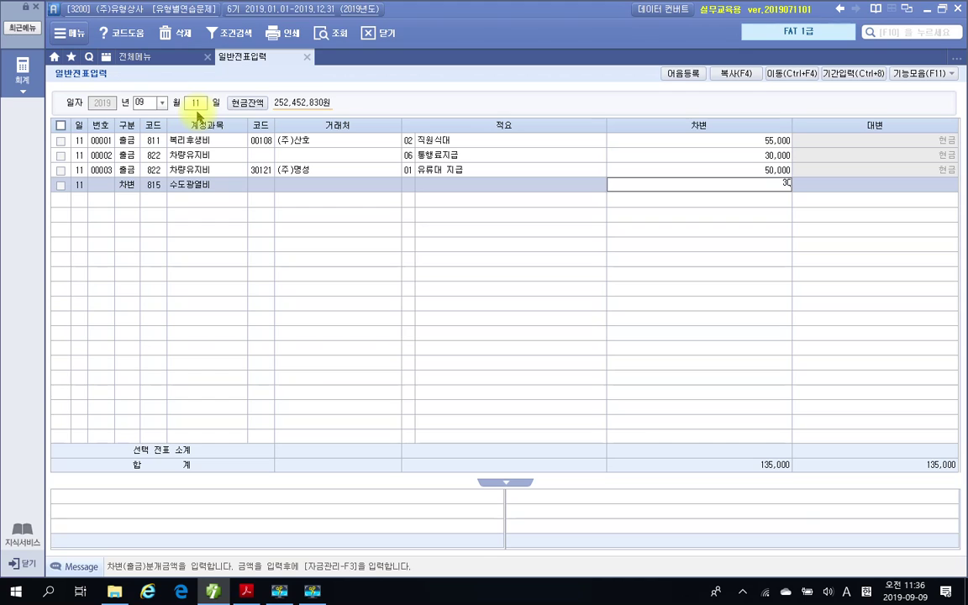
key(Return)
- Add a credit (대변) line for account 103 보통예금 of 30,000 with 서울은행 as the client
text(4)
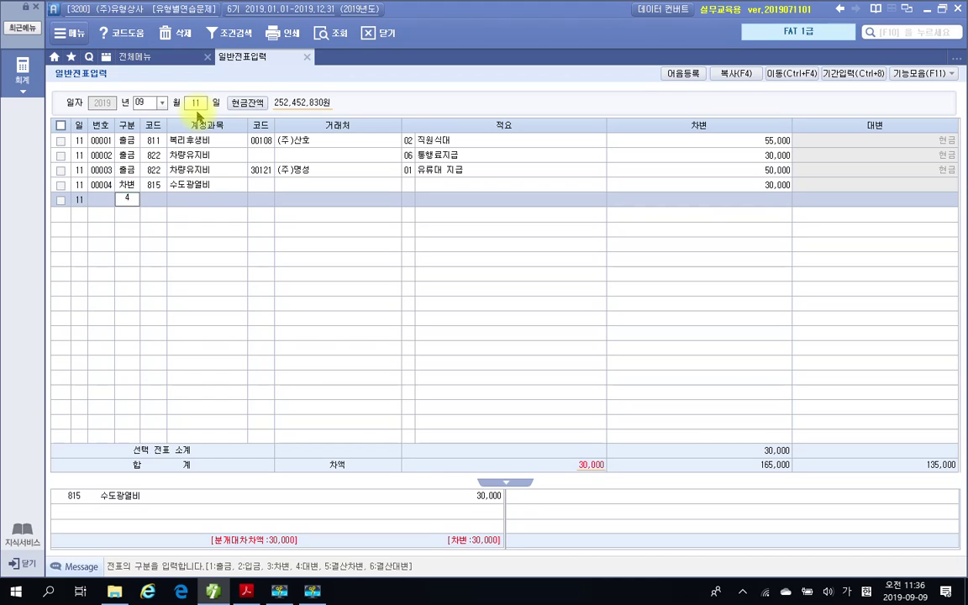
key(Return)
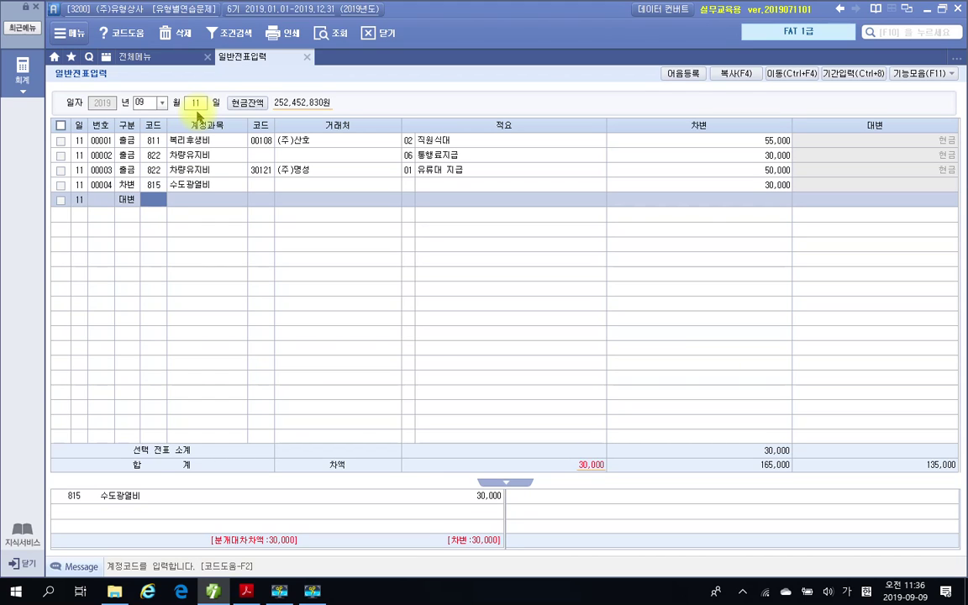
text(103)
key(Return)
text(사)
text(울)
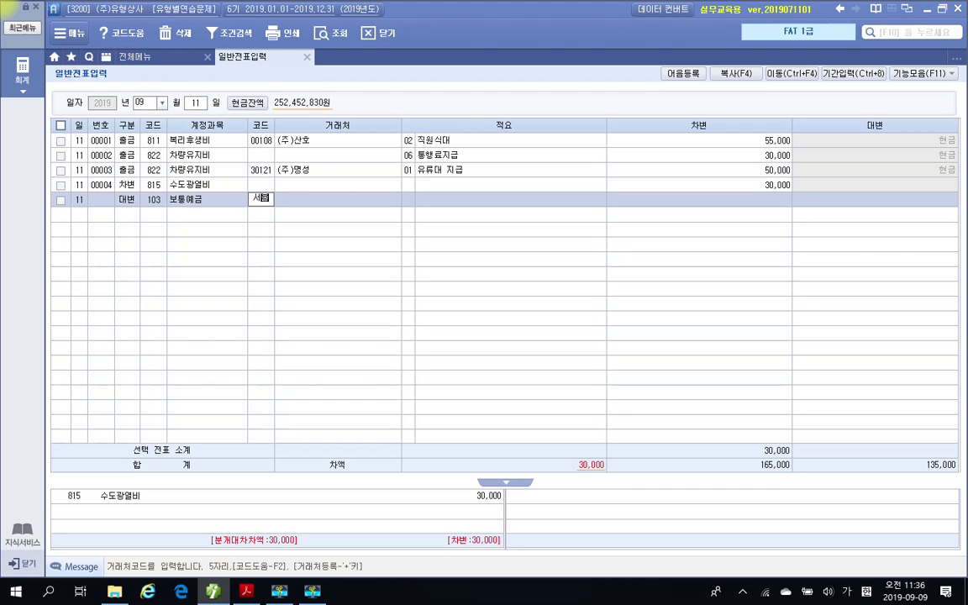
key(Return)
key(Return)
text(30,000)
key(Return)
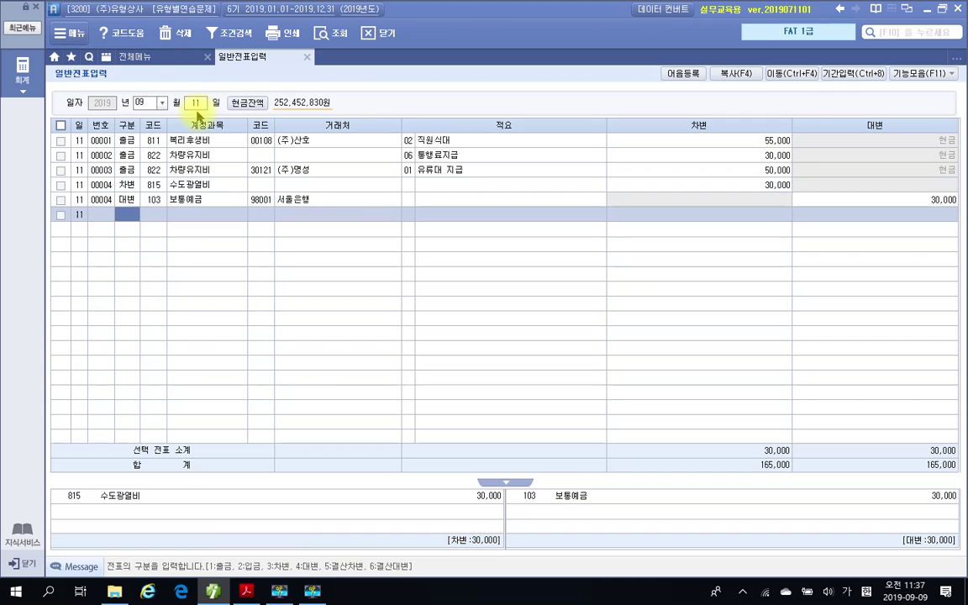
- Switch to the textbook PDF in Adobe Acrobat Reader and examine the water, heating and electricity transactions of 11 to 13 September
click(245, 593)
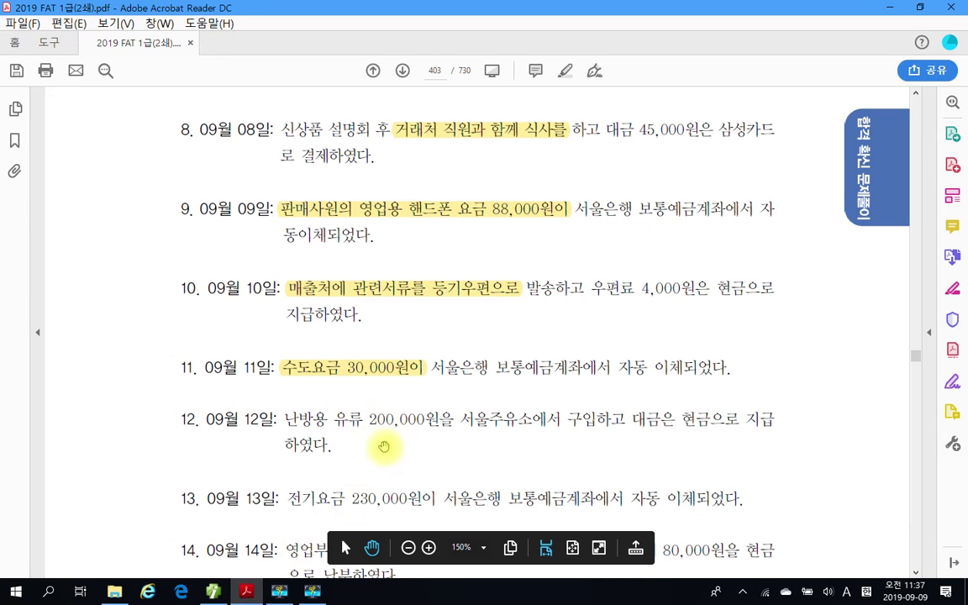
scroll(399, 443, down, 2)
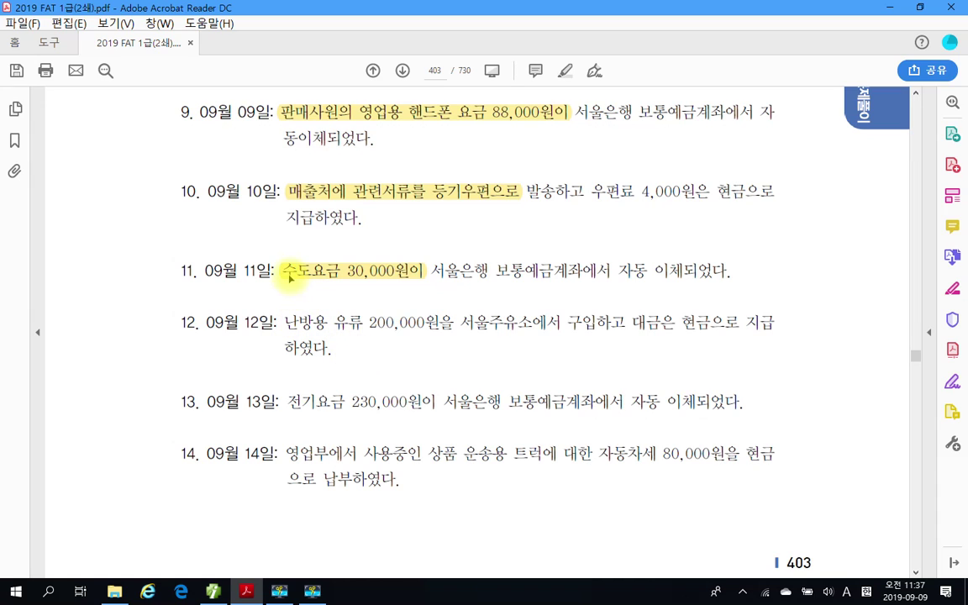
mouse_move(282, 257)
mouse_down()
mouse_move(298, 284)
mouse_move(311, 285)
mouse_move(334, 332)
mouse_up()
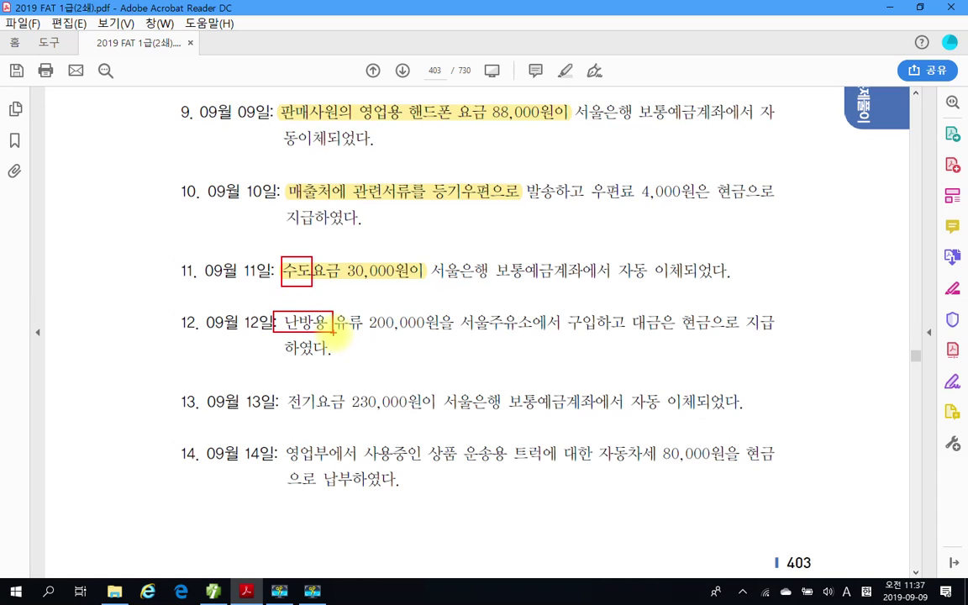
drag(282, 417, 353, 425)
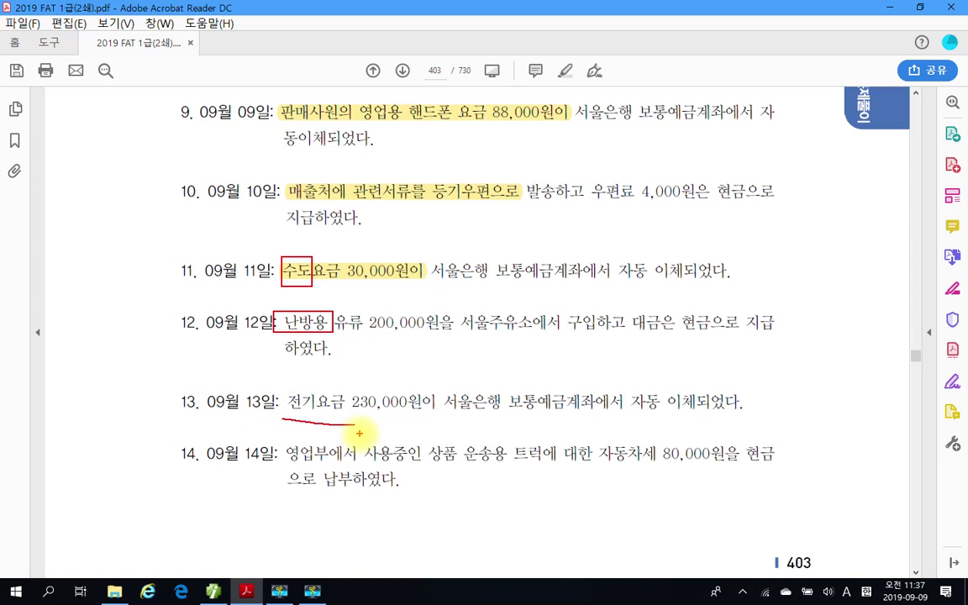
mouse_move(186, 267)
mouse_down()
mouse_move(162, 278)
mouse_move(178, 329)
mouse_up()
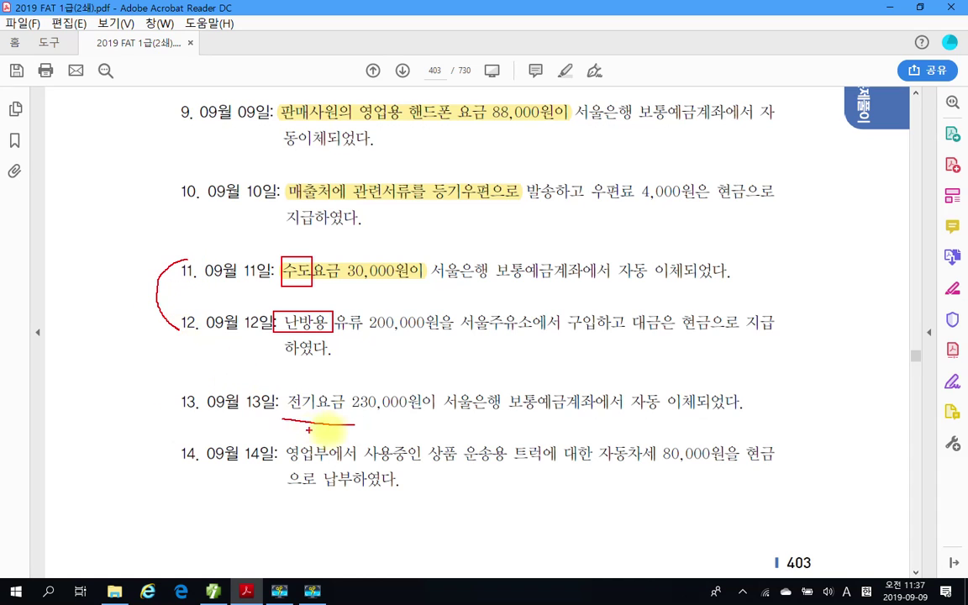
mouse_move(298, 422)
mouse_down()
mouse_move(277, 402)
mouse_move(336, 383)
mouse_move(428, 391)
mouse_move(420, 420)
mouse_move(368, 433)
mouse_up()
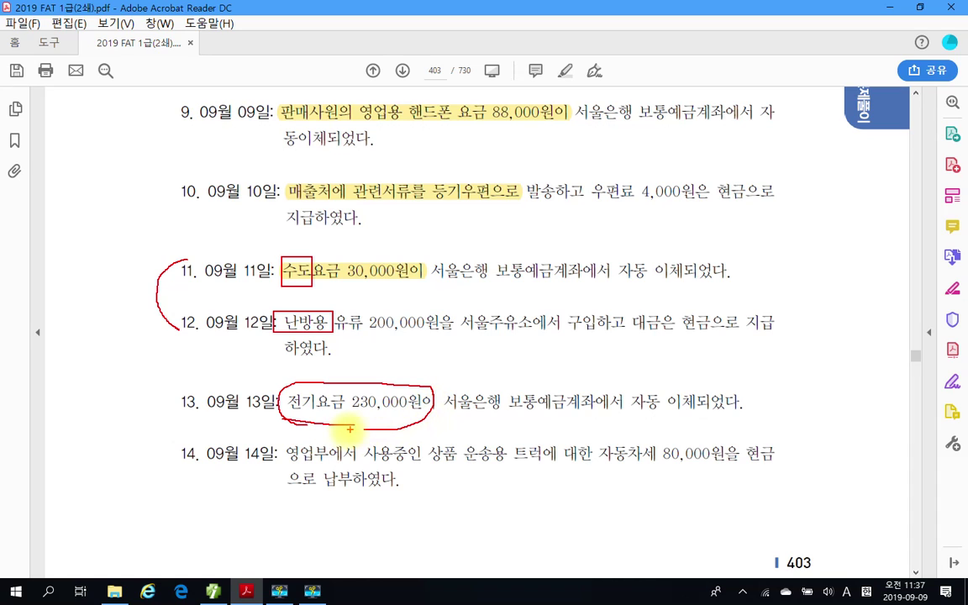
drag(101, 351, 958, 382)
mouse_move(180, 252)
mouse_down()
mouse_move(155, 290)
mouse_move(177, 327)
mouse_up()
mouse_move(141, 393)
mouse_down()
mouse_move(151, 405)
mouse_move(170, 388)
mouse_up()
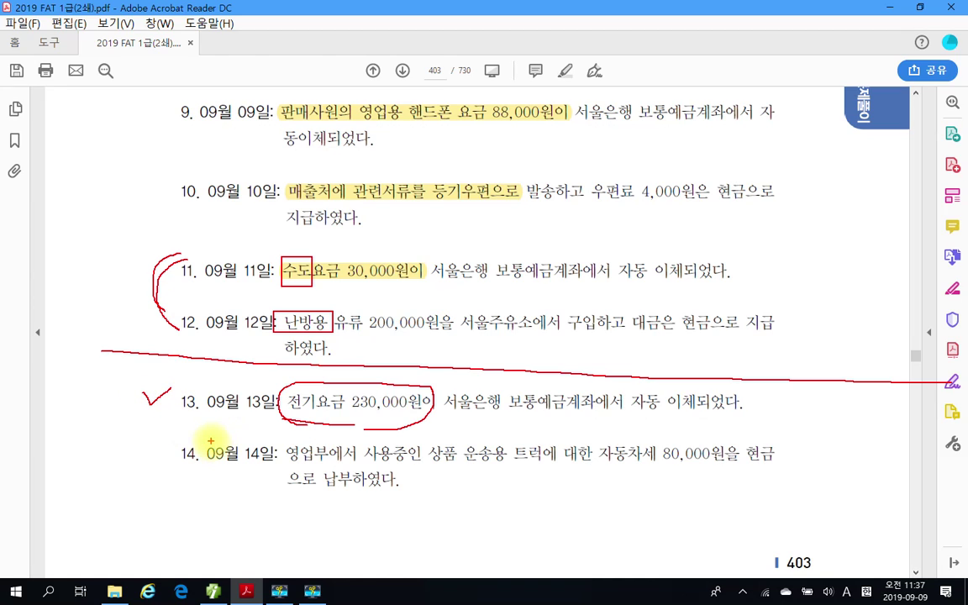
key(Escape)
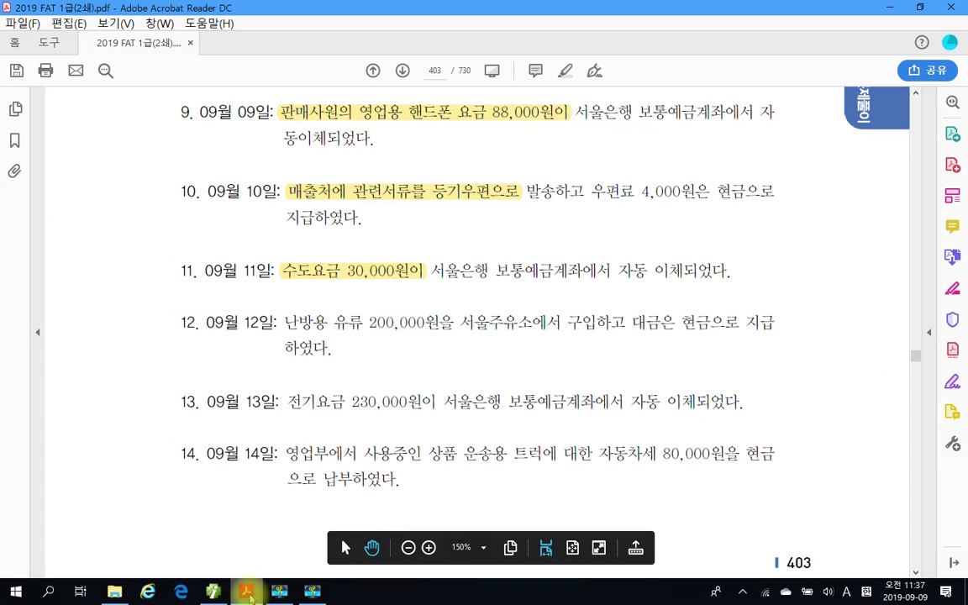
- Return to the accounting program and set the general voucher entry date to 12 September
click(213, 591)
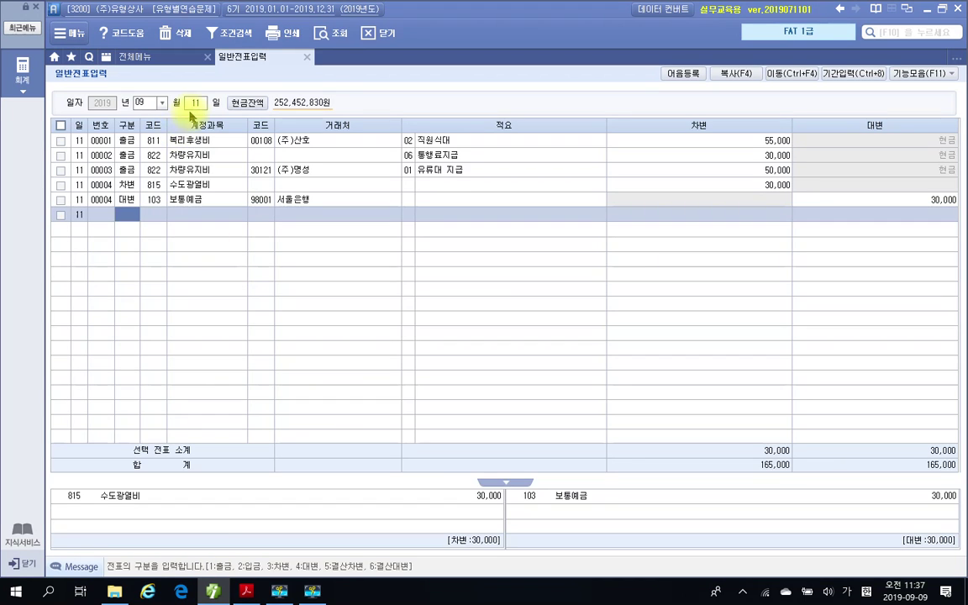
click(195, 106)
text(12)
key(Return)
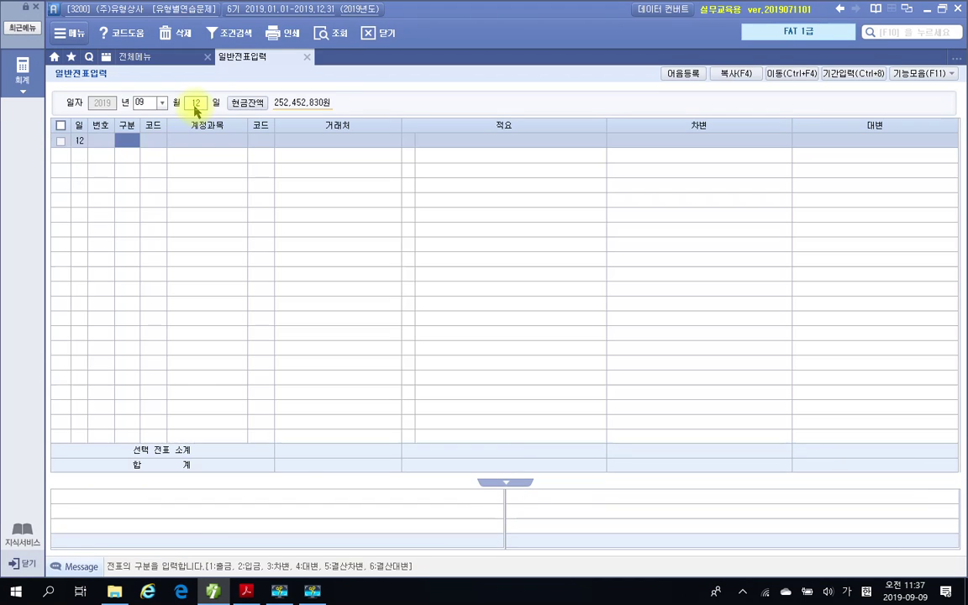
- Add a cash payment (출금) line for account 815 수도광열비 of 200,000, leaving the client and description blank
text(1)
key(Return)
text(815)
key(Return)
key(Return)
key(Return)
key(Return)
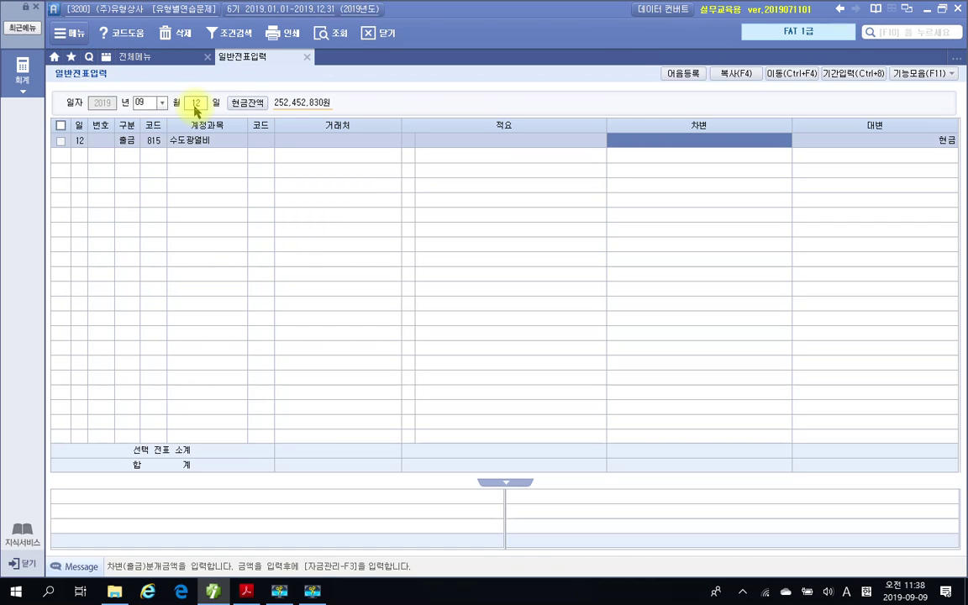
text(200)
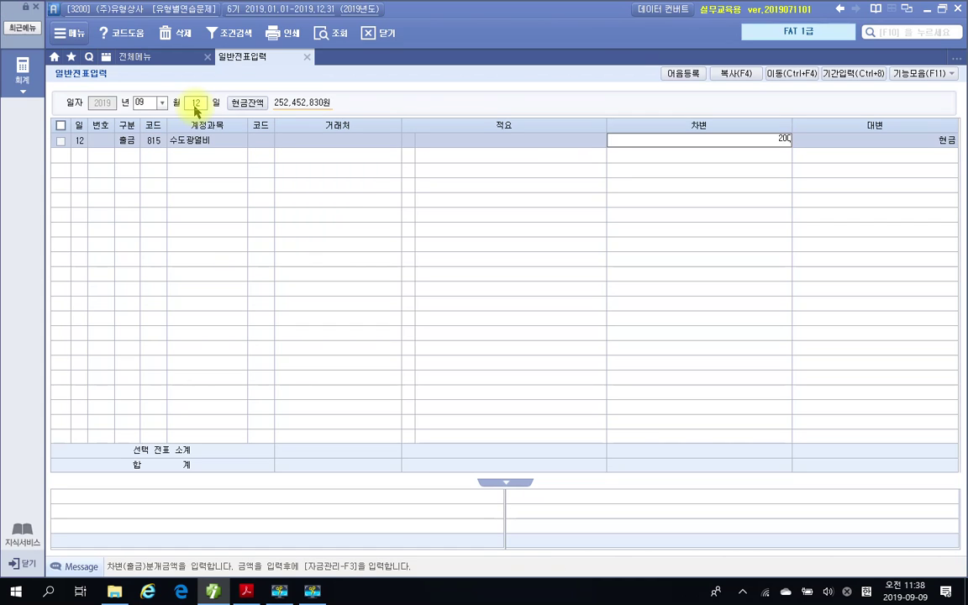
key(Return)
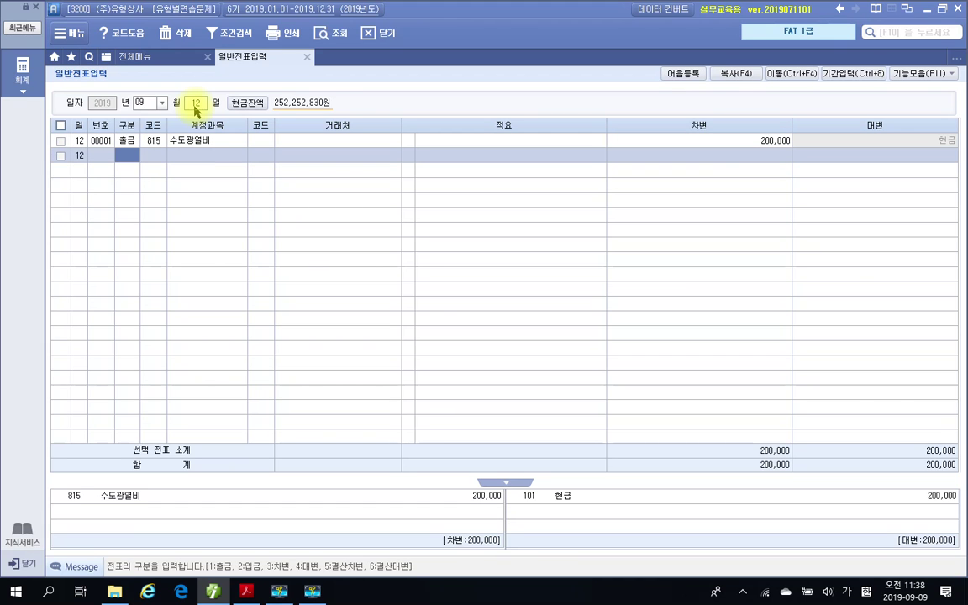
- Switch to the textbook PDF in Adobe Acrobat Reader and examine the electricity bill transaction of 13 September
click(213, 591)
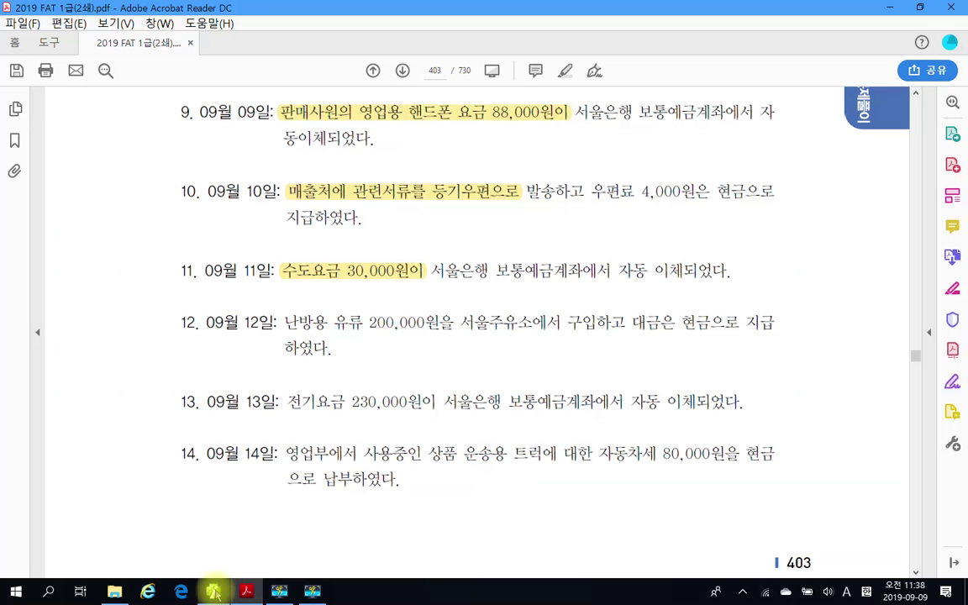
scroll(303, 417, down, 3)
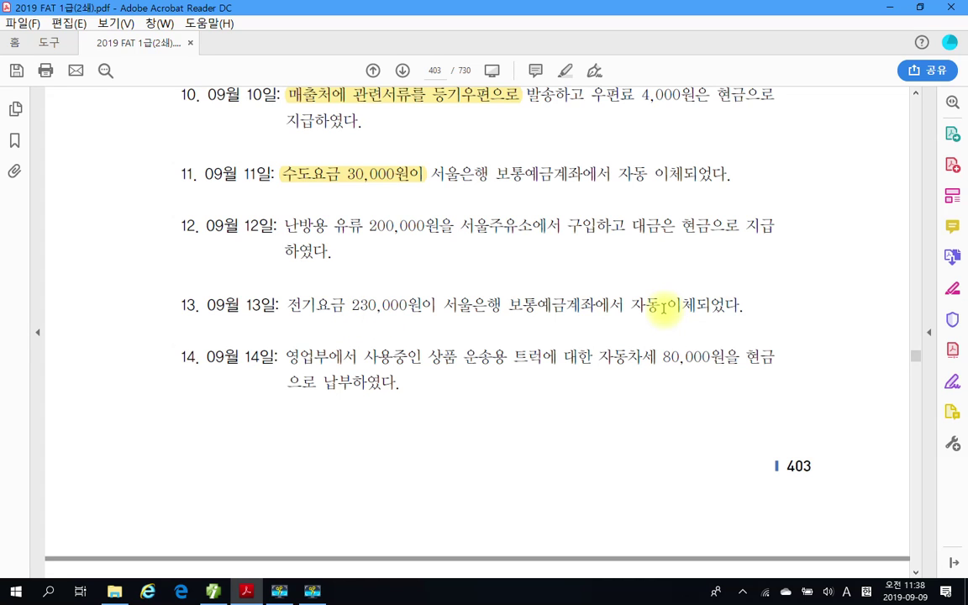
mouse_move(249, 595)
- Return to the accounting program and set the general voucher entry date to 13 September
click(212, 591)
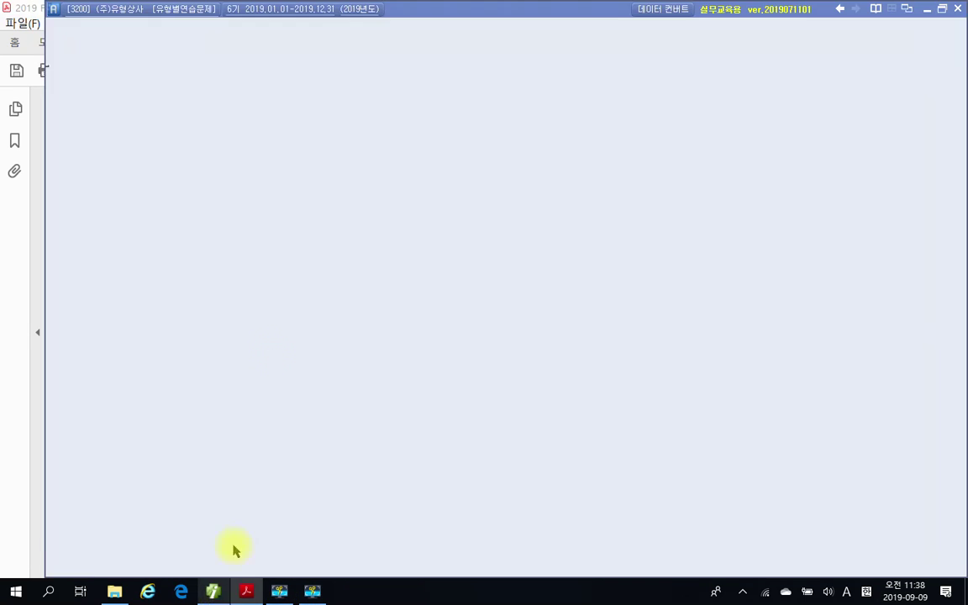
click(197, 102)
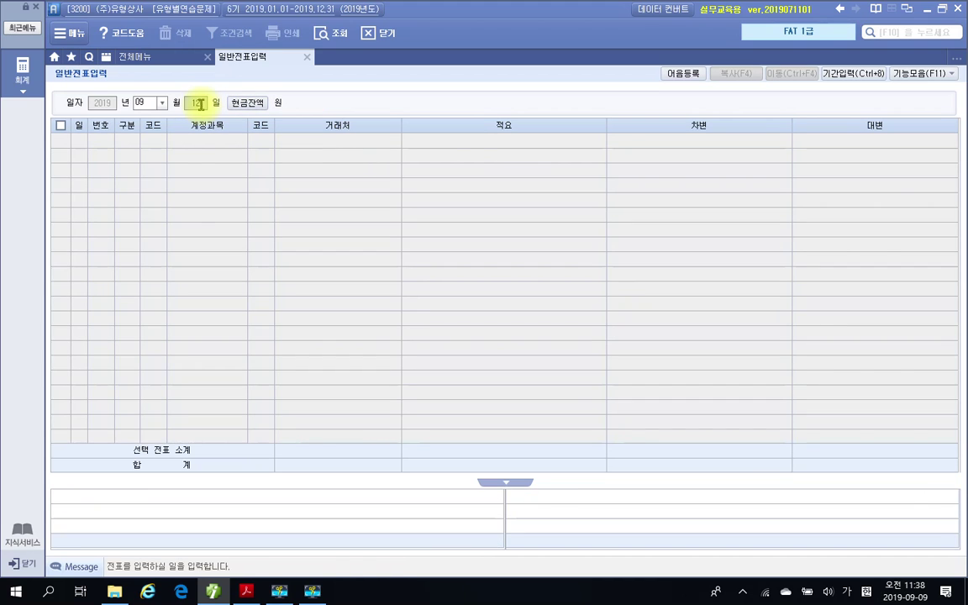
text(13)
key(Return)
- Start a debit (차변) line below the existing entries with account 816 전력비, looked up by the name 전력
text(3)
key(Return)
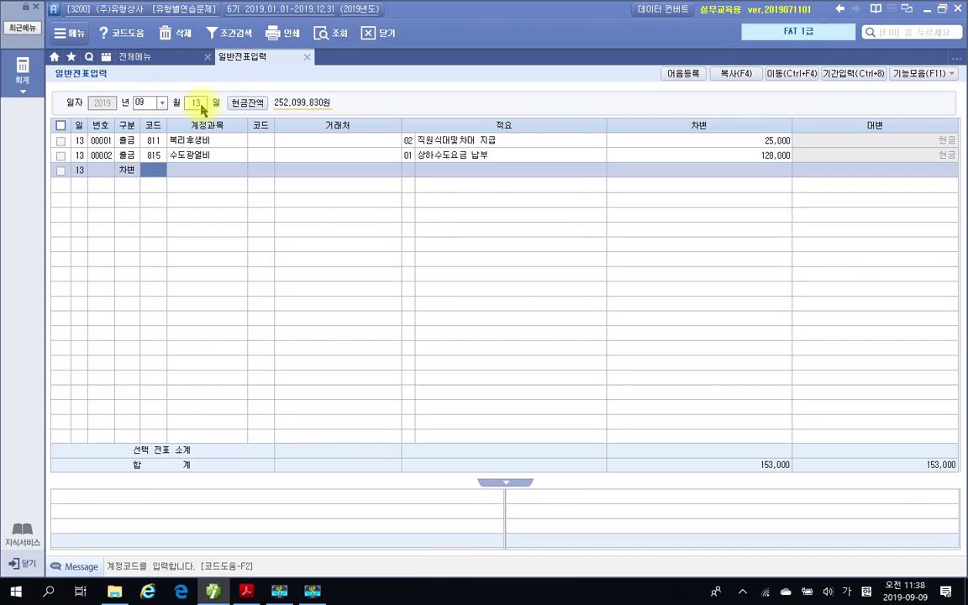
text(전력)
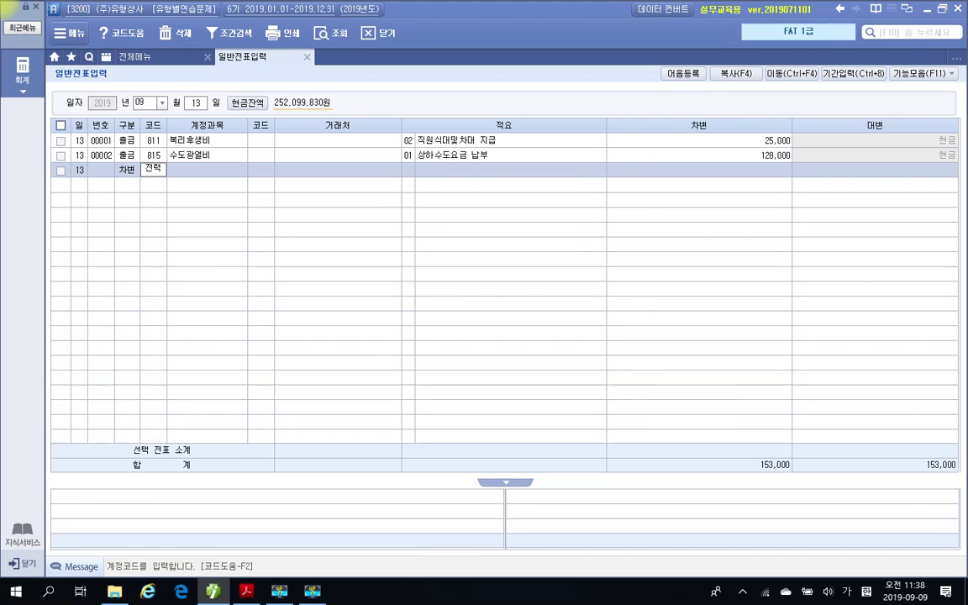
key(Return)
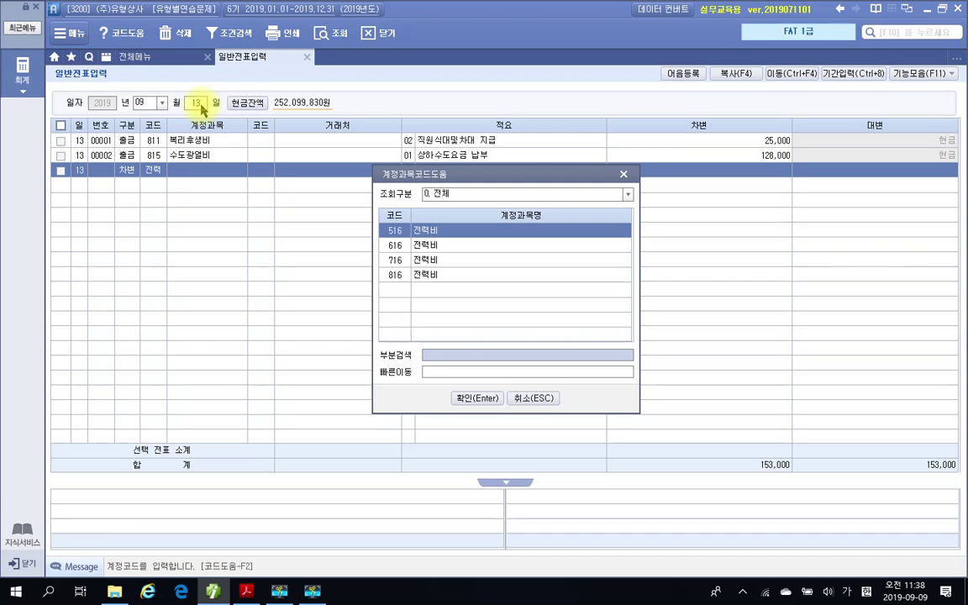
key(Down)
key(Down)
key(Down)
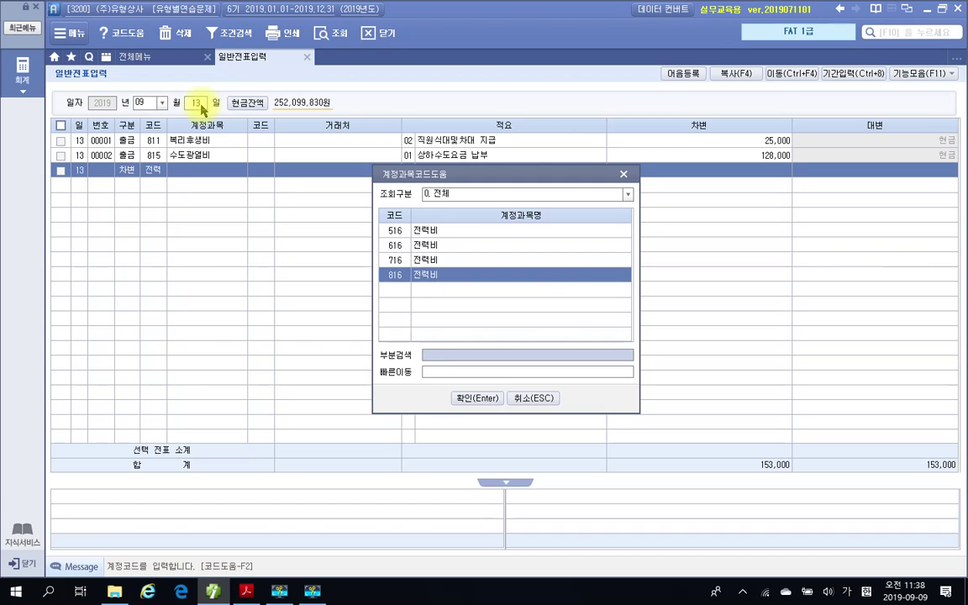
key(Return)
- Leave the client blank, clear the copied description and set the 전력비 line's debit amount to 200,000
key(Return)
key(Return)
text(상하수도요금 납부)
key(Return)
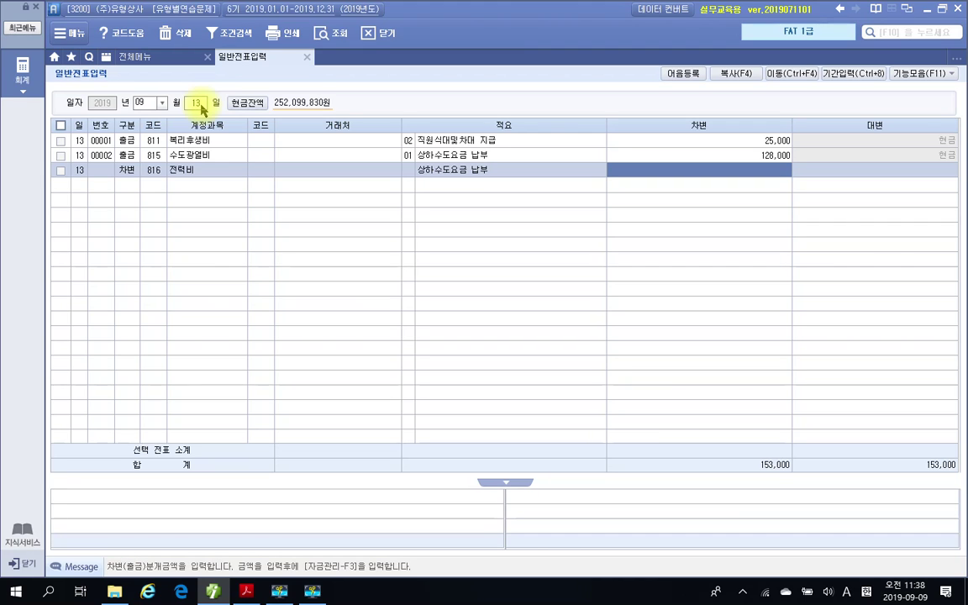
key(shift+Tab)
key(BackSpace)
key(Return)
text(200)
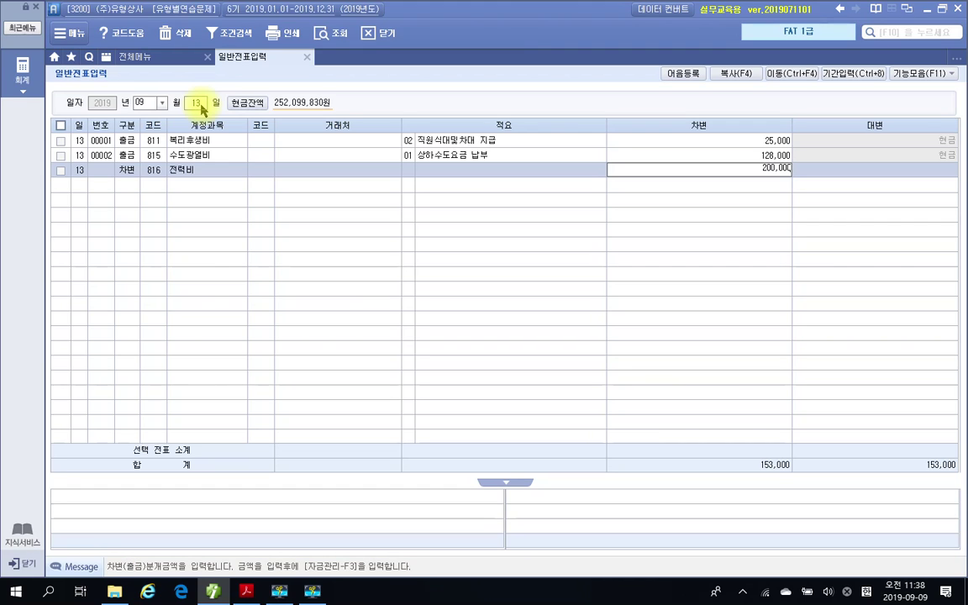
key(Return)
- Add a credit (대변) line for account 103 보통예금 of 200,000 with 서울은행 as the client
text(4)
text(103)
key(Return)
text(서울은행)
key(Return)
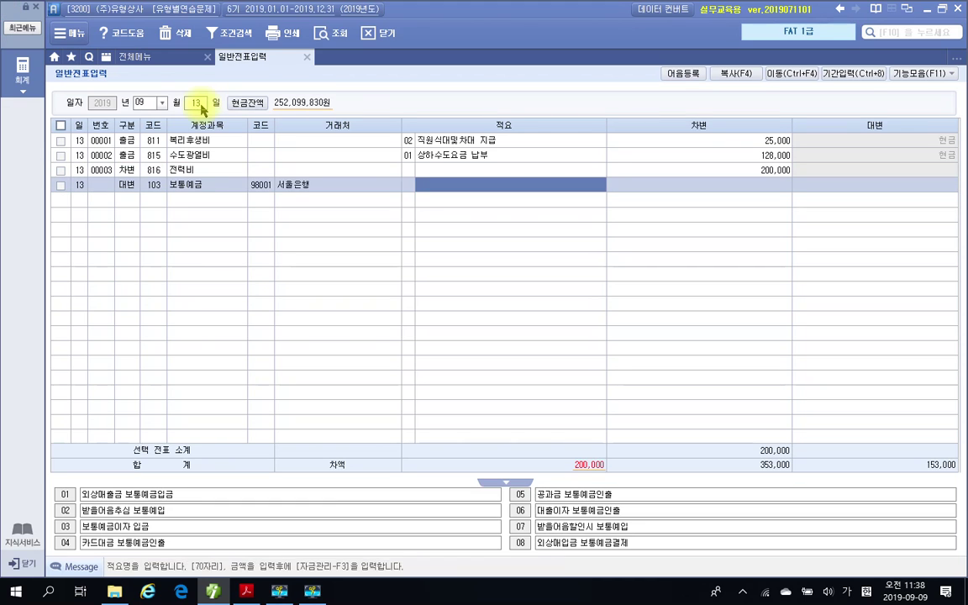
key(Return)
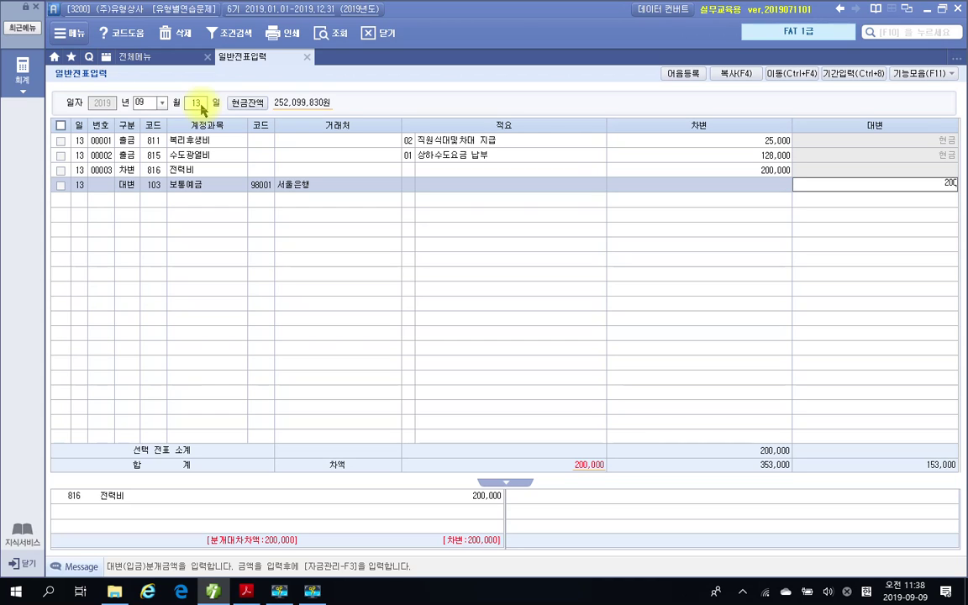
key(Return)
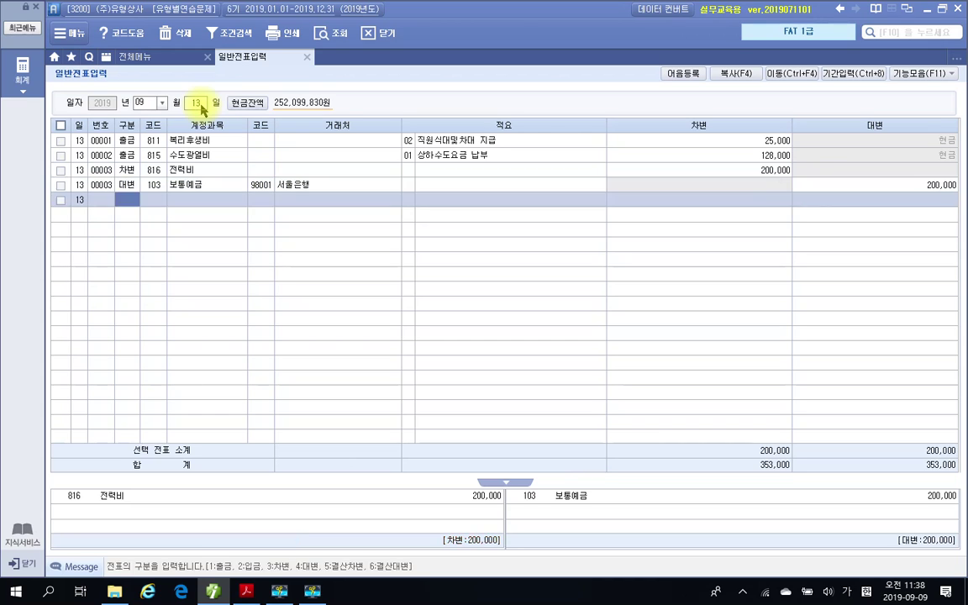
- Go back to the 12 September vouchers and review the cash payment (출금) line for 수도광열비
click(200, 105)
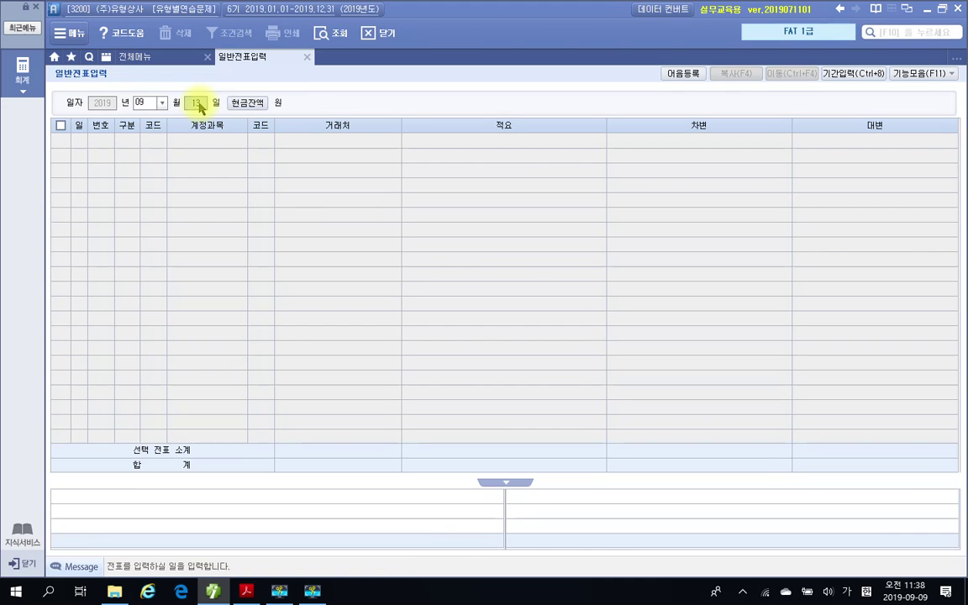
text(12)
key(Return)
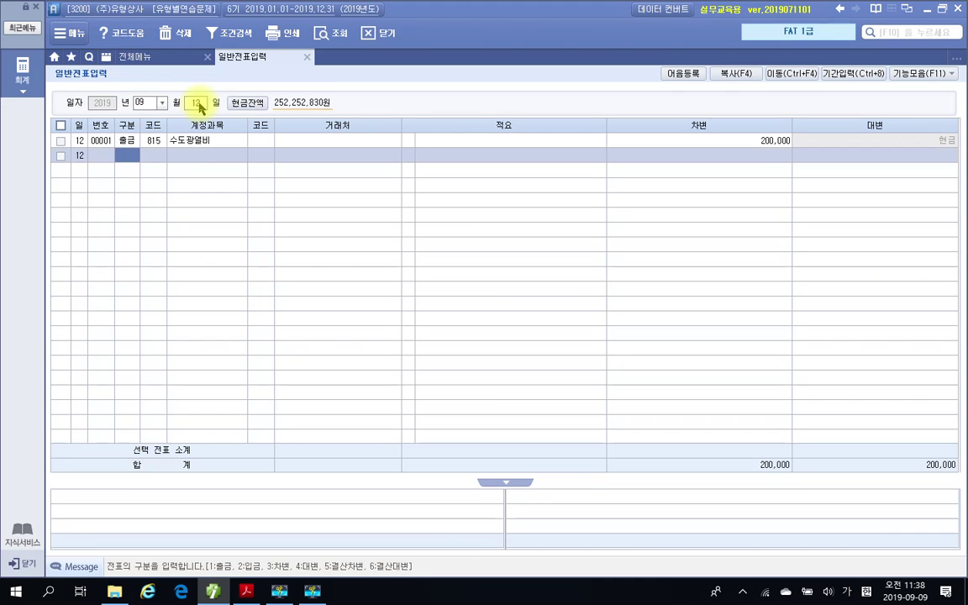
click(126, 141)
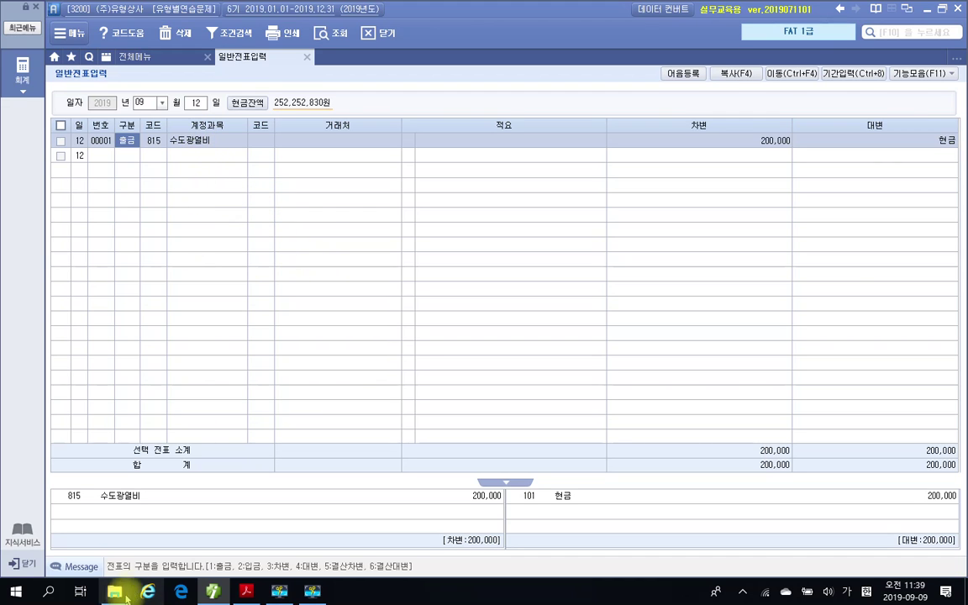
- Switch to the textbook PDF and highlight "영업부에서 사용중인" and "자동차세 80,000원을" in the 14 September transaction
click(246, 592)
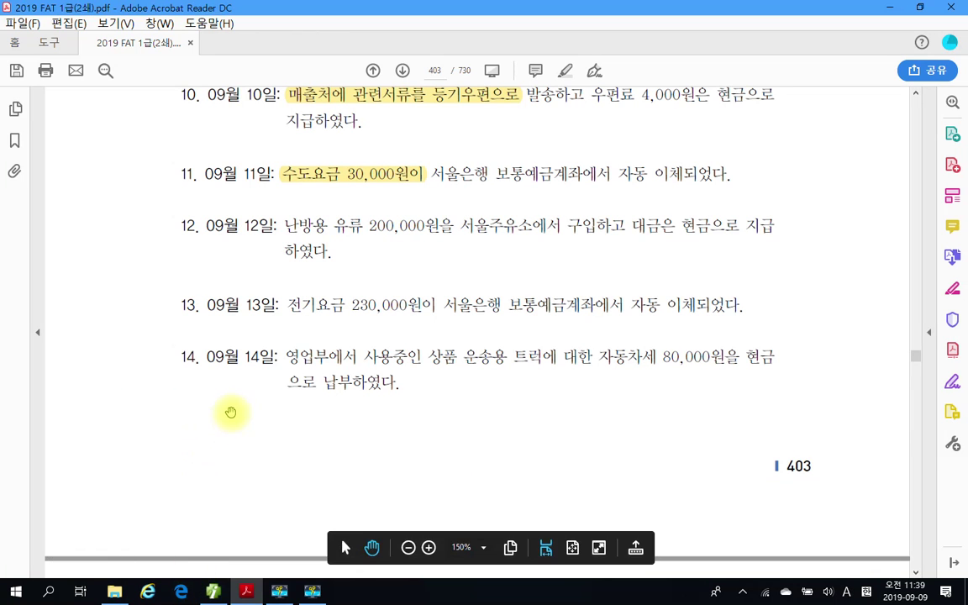
scroll(215, 370, down, 2)
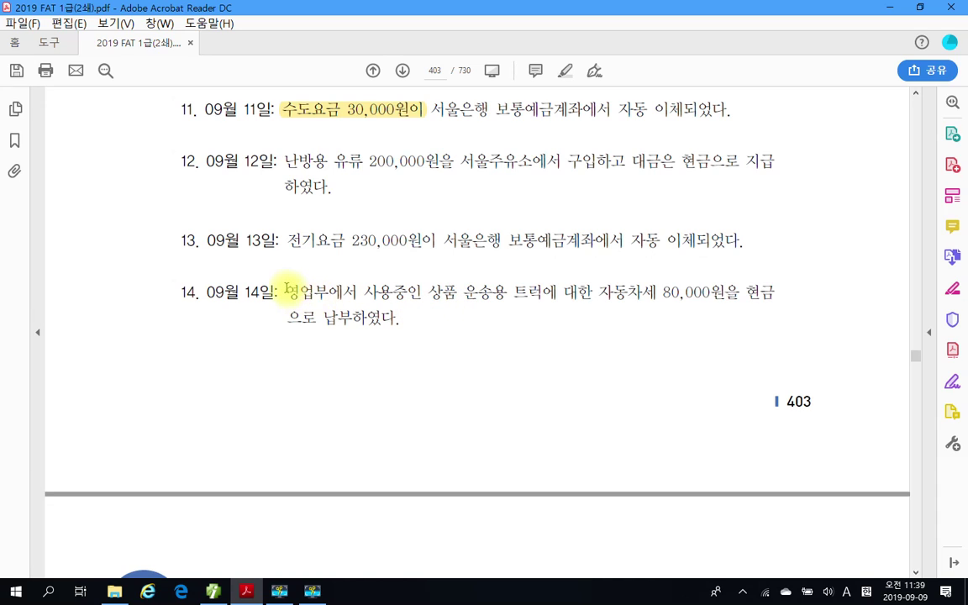
drag(294, 291, 420, 291)
right_click(378, 296)
click(430, 337)
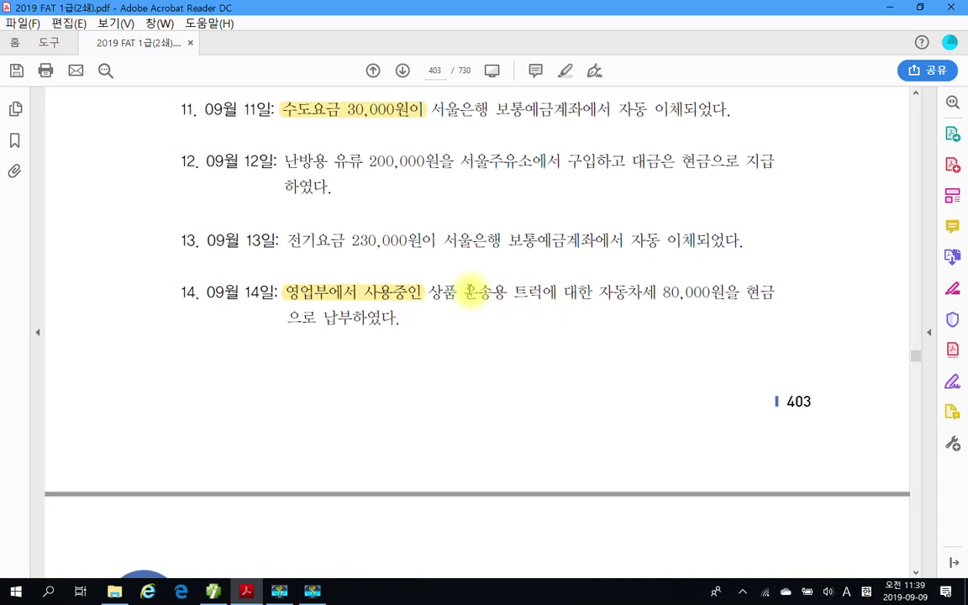
drag(590, 294, 737, 293)
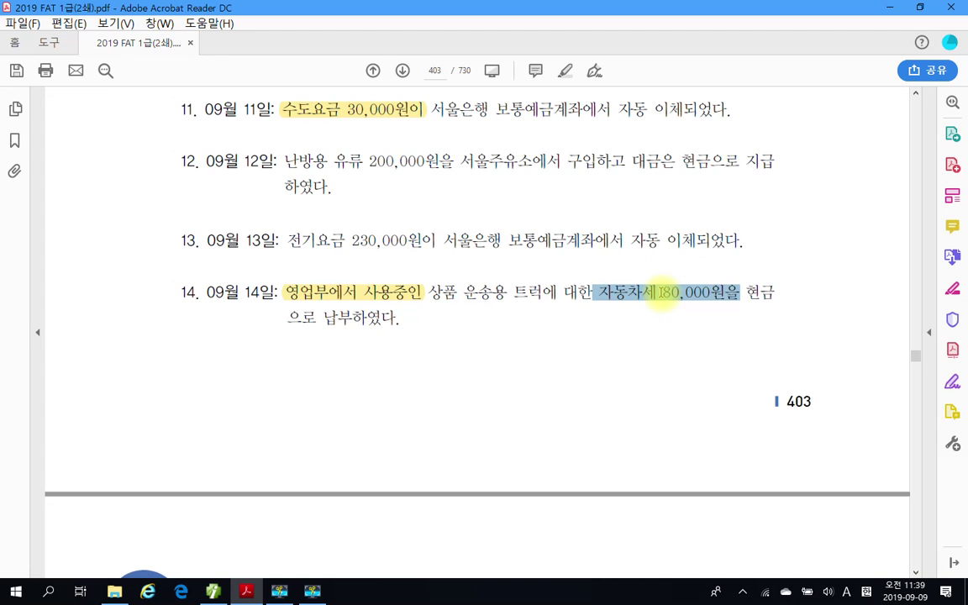
right_click(664, 296)
click(701, 333)
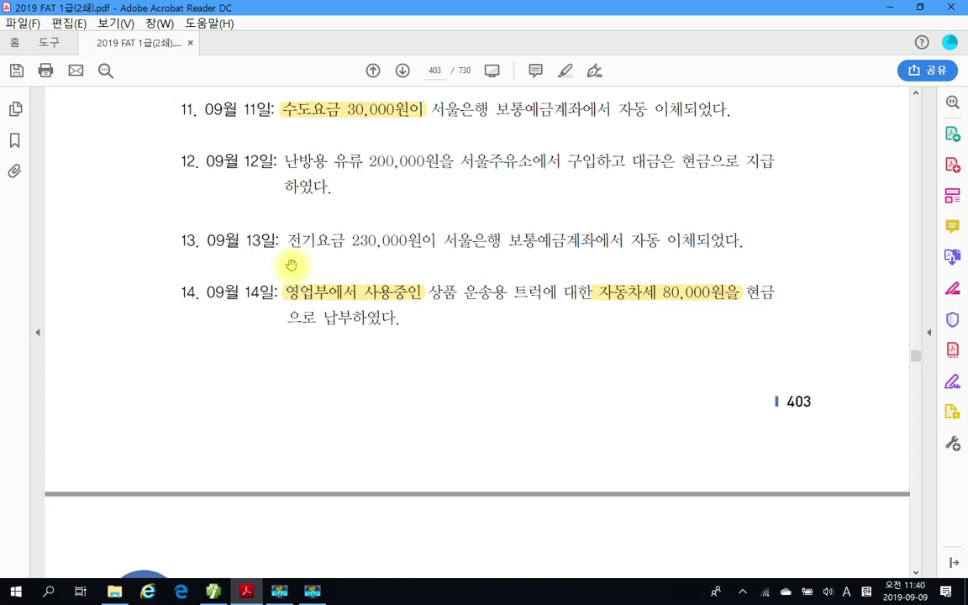
- Return to the accounting program and set the general voucher entry date to 14 September
click(213, 591)
click(196, 103)
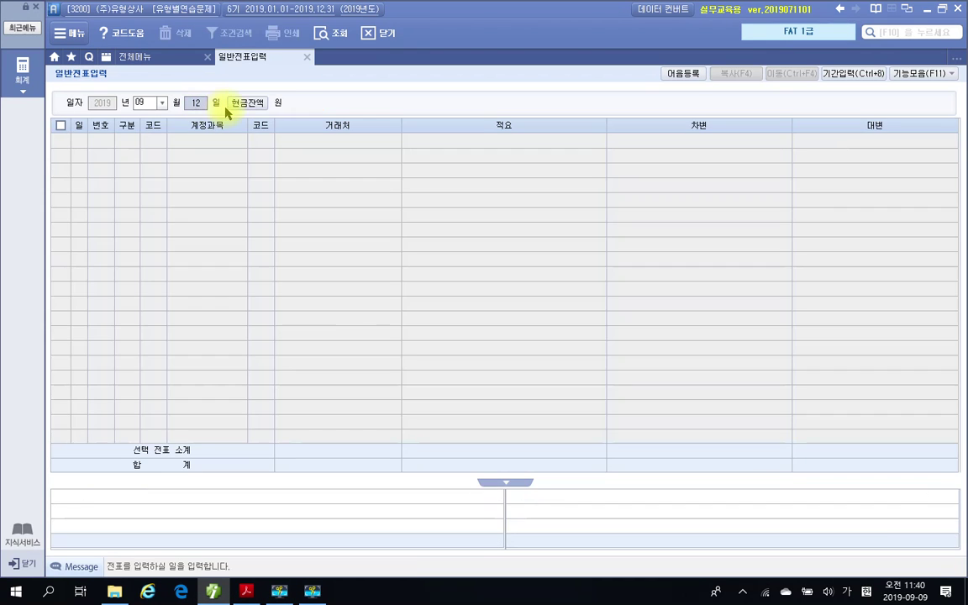
text(14)
key(Return)
- Start a cash payment (출금) line with account 817 세금과공과금, looked up by the name 세금
text(1)
key(Return)
text(세금)
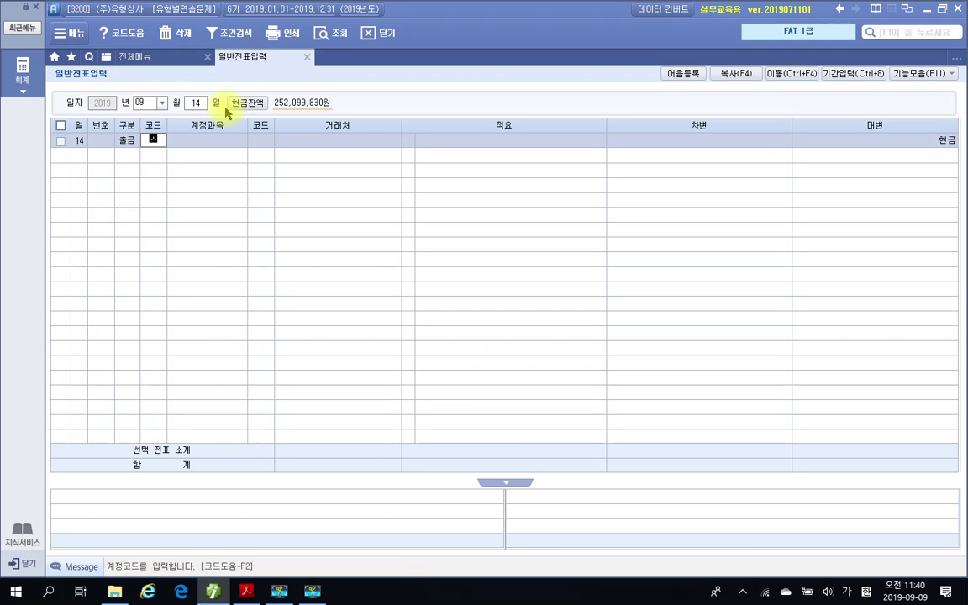
key(Return)
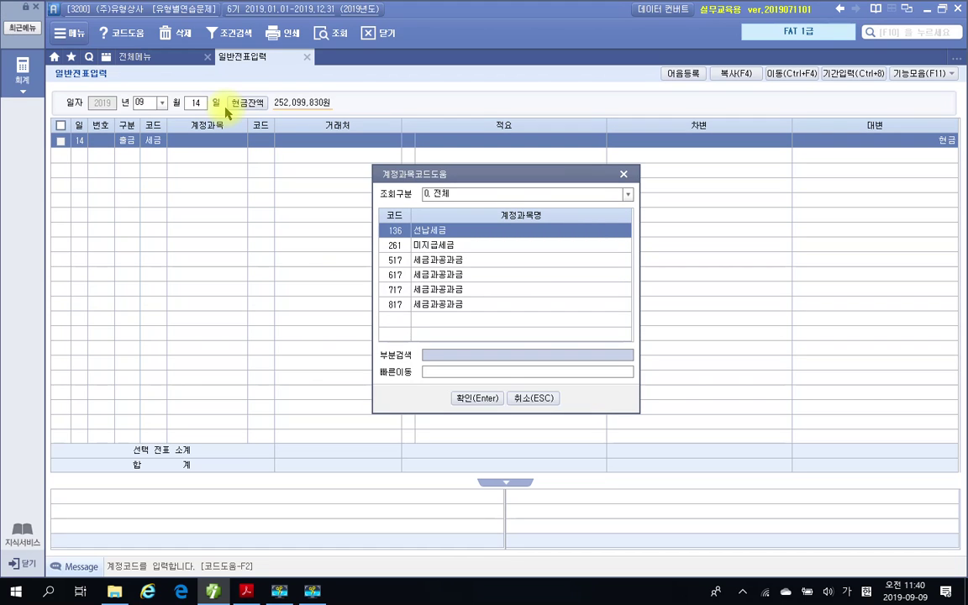
key(Down)
key(Down)
key(Down)
key(Down)
key(Down)
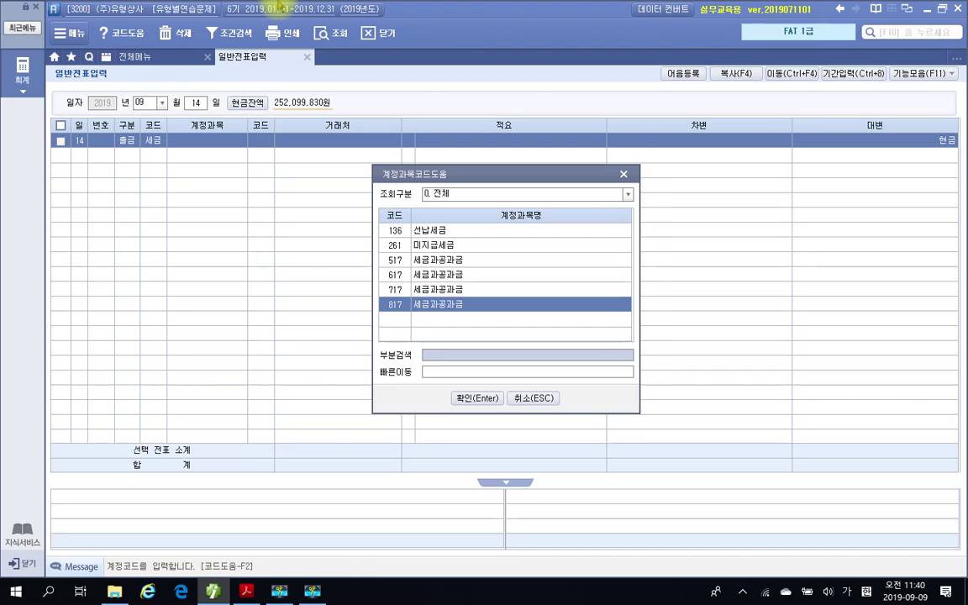
key(Return)
- Leave the 세금과공과금 line's client and description blank and set its amount to 80,000
key(Return)
key(Return)
key(Return)
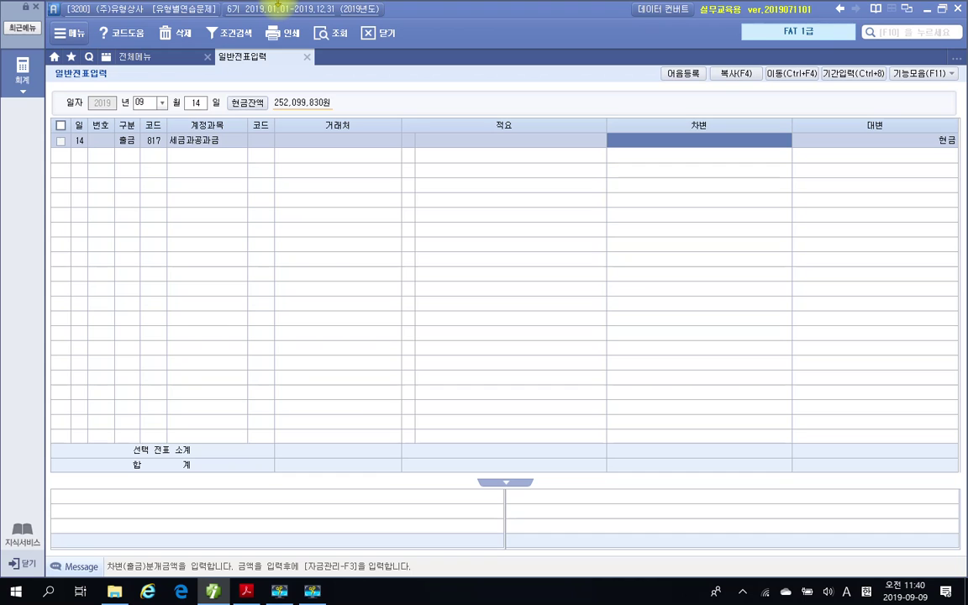
text(800000)
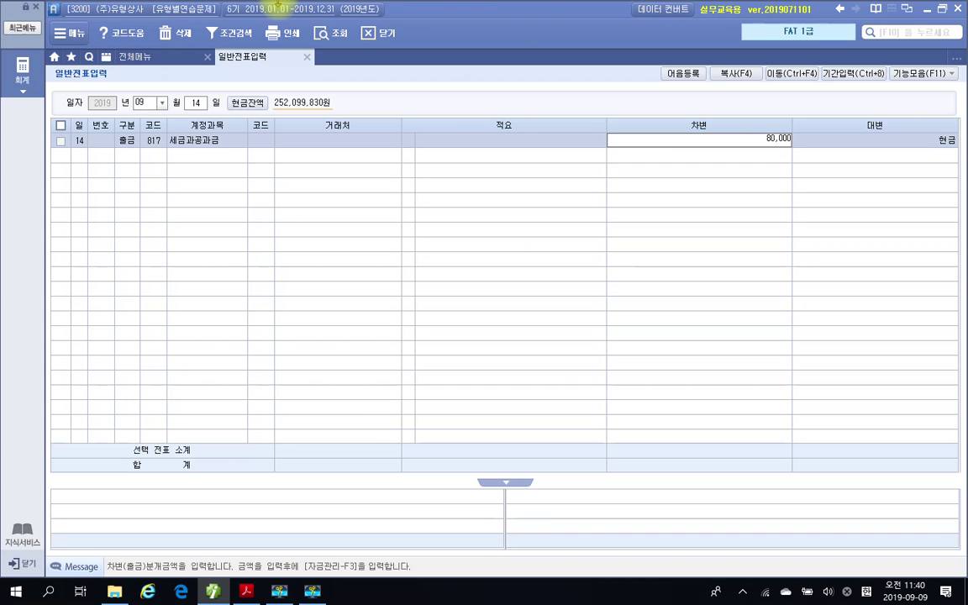
key(Return)
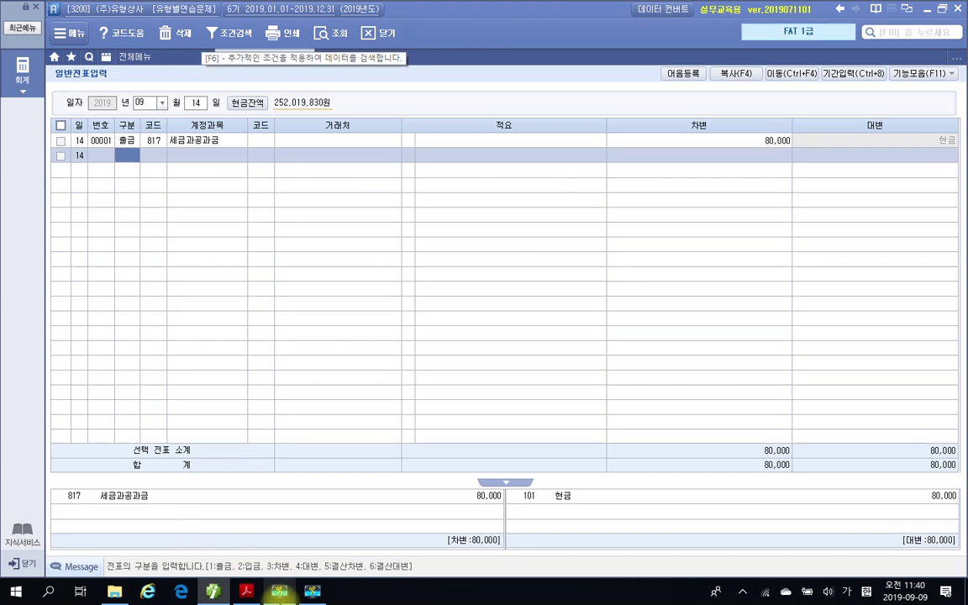
- Switch to the textbook PDF and highlight "주민세 100,000원을" in the 15 September transaction on page 404
click(246, 592)
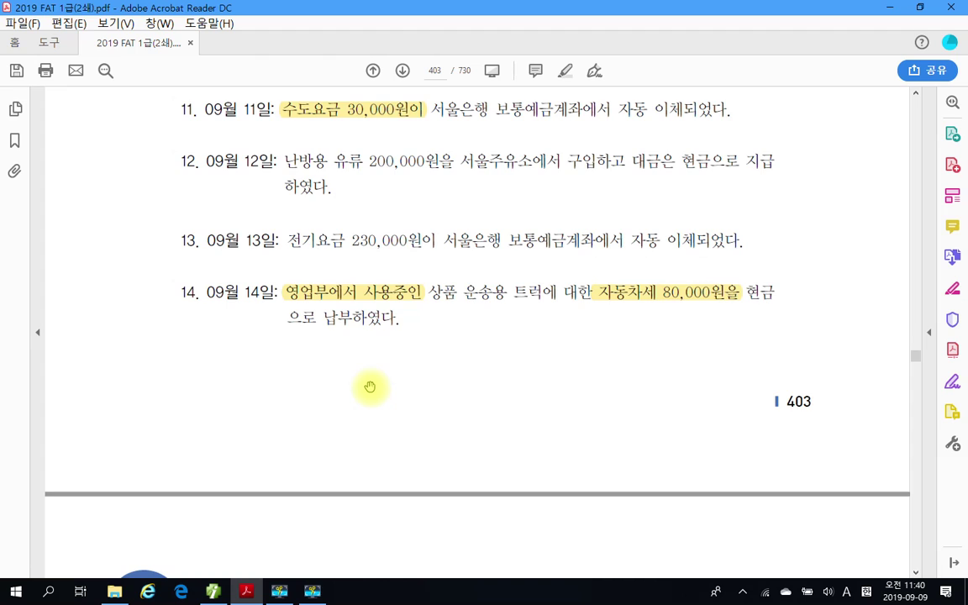
scroll(370, 386, down, 10)
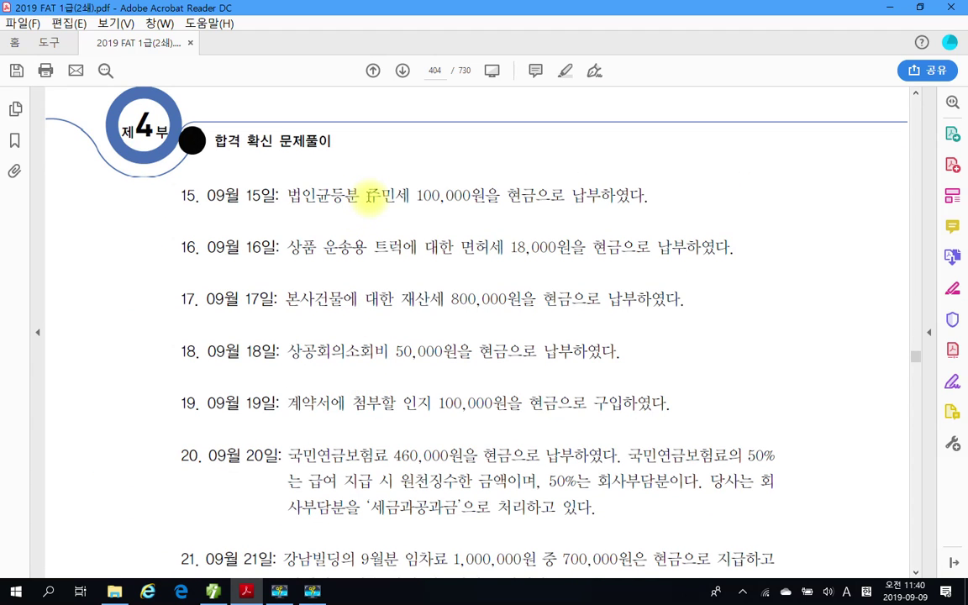
drag(365, 195, 500, 195)
right_click(423, 204)
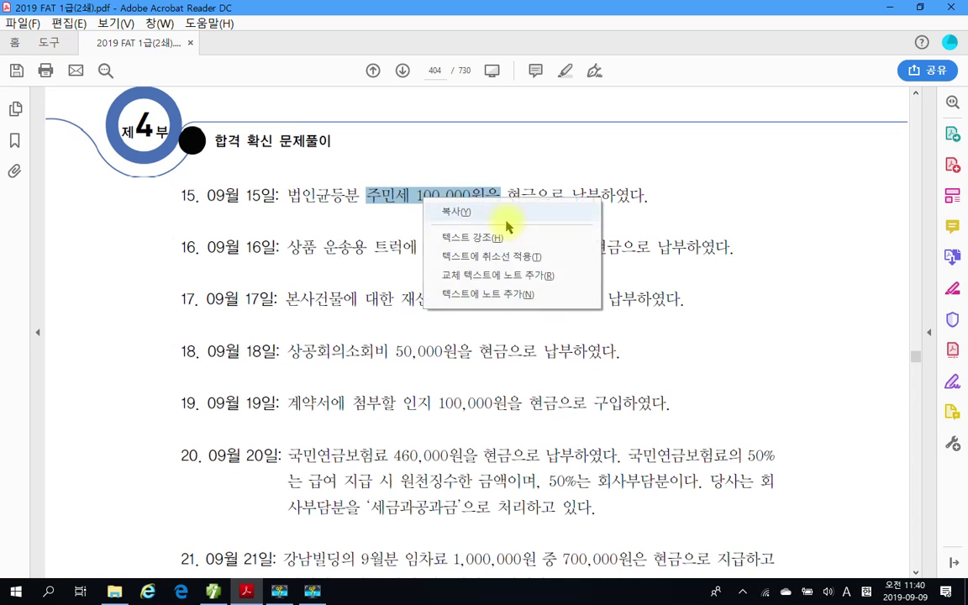
click(495, 238)
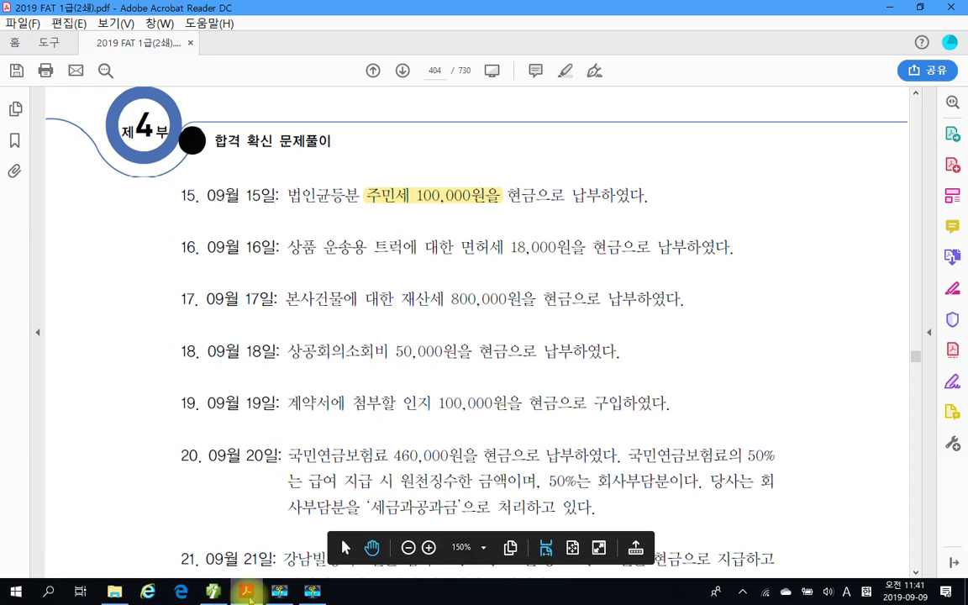
- Return to the accounting program and set the general voucher entry date to 15 September
click(211, 592)
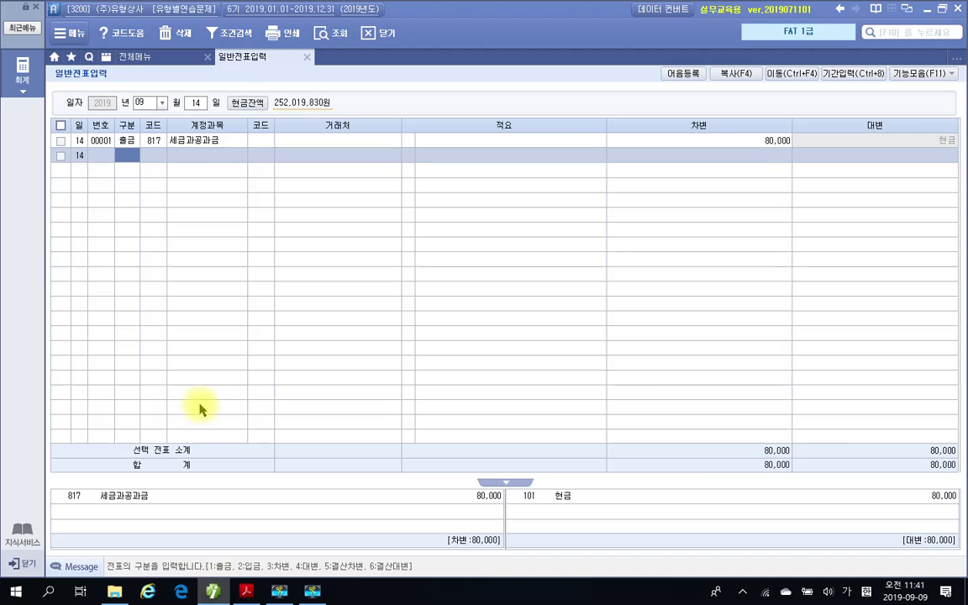
click(201, 110)
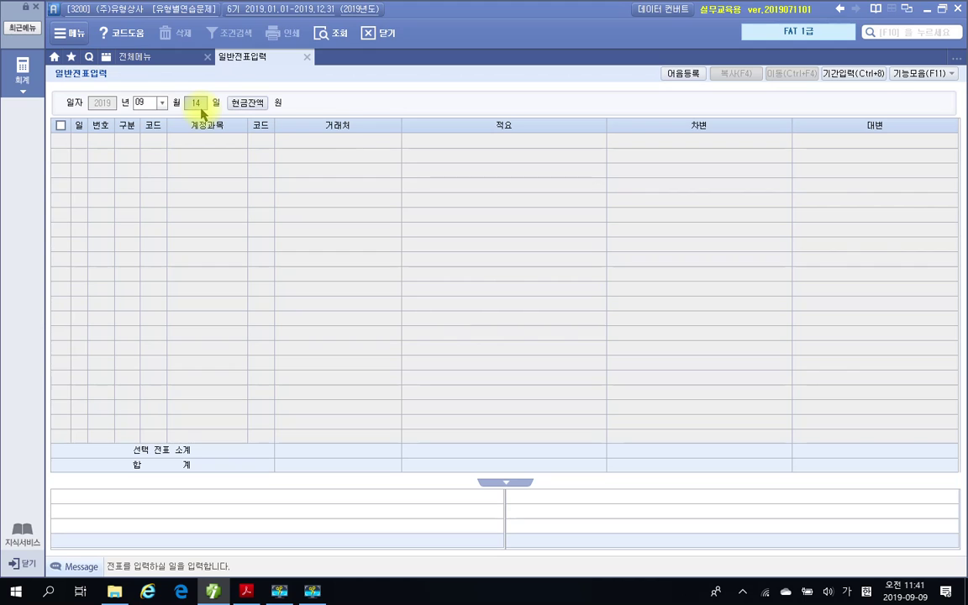
text(15)
key(Return)
- Start a cash payment (출금) line for 15 September with account 817 세금과공과금
text(1)
key(Return)
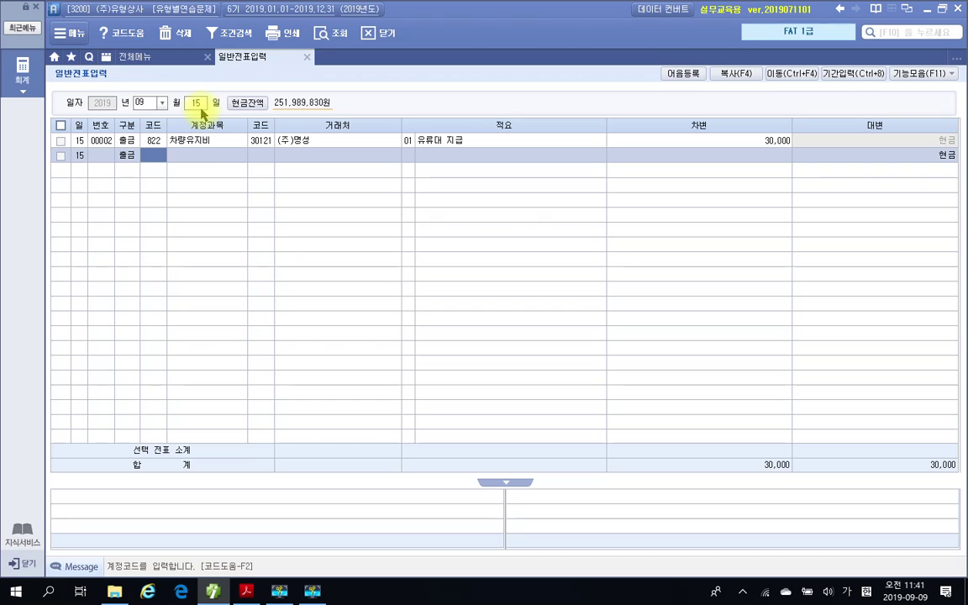
text(816)
key(Return)
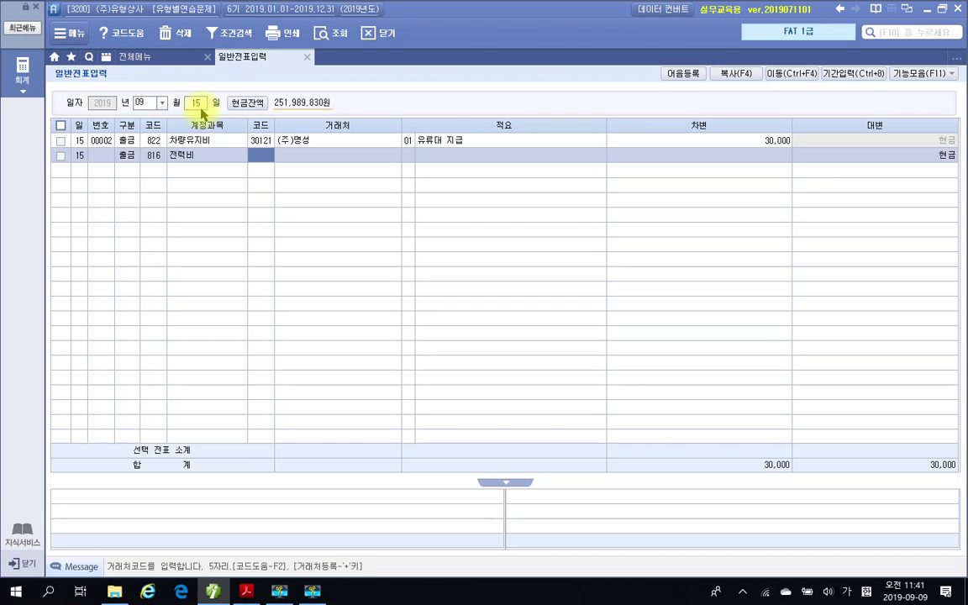
key(Left)
text(817)
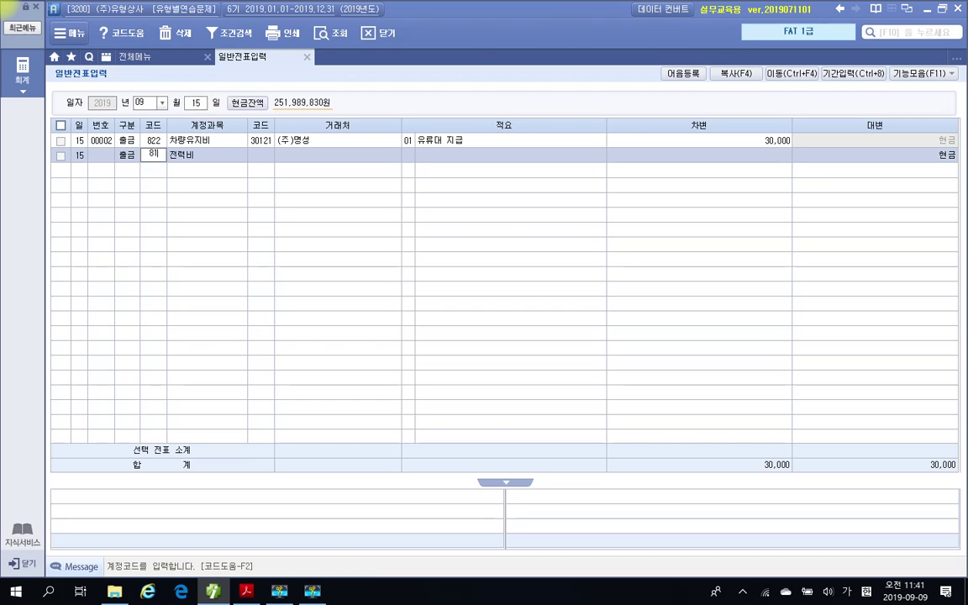
key(Return)
- Leave the 15 September 세금과공과금 line's client and description blank and set its amount to 100,000
key(Return)
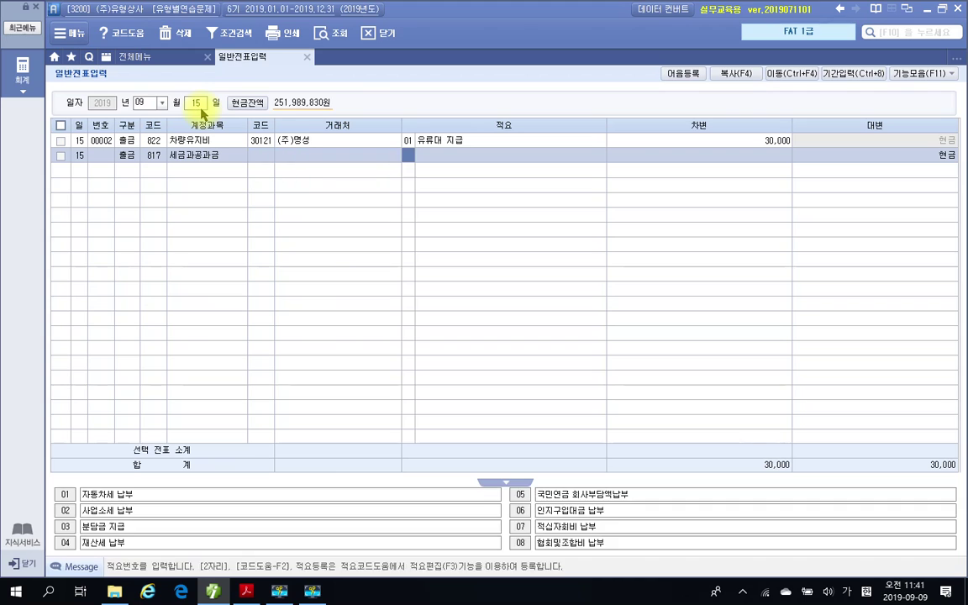
key(Return)
key(Return)
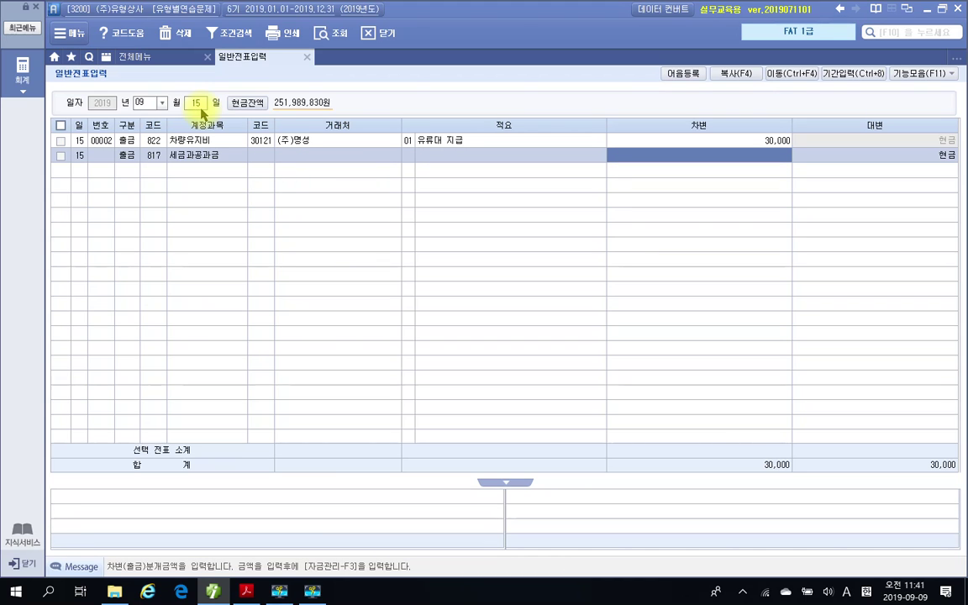
text(1000000)
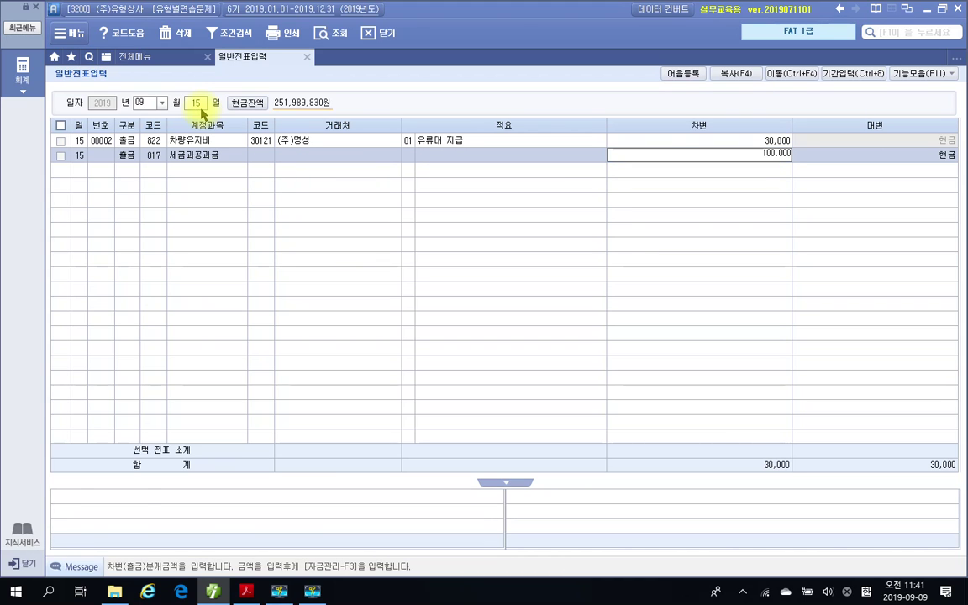
key(Return)
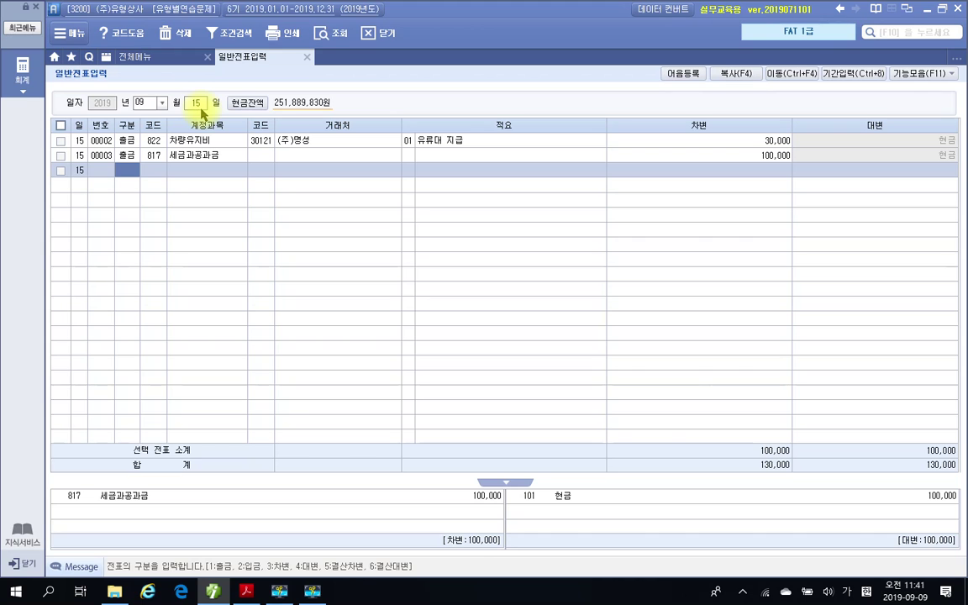
- Switch to the textbook PDF and highlight "상품 운송용 트럭에 대한 면허세" in the 16 September transaction on page 404
click(245, 597)
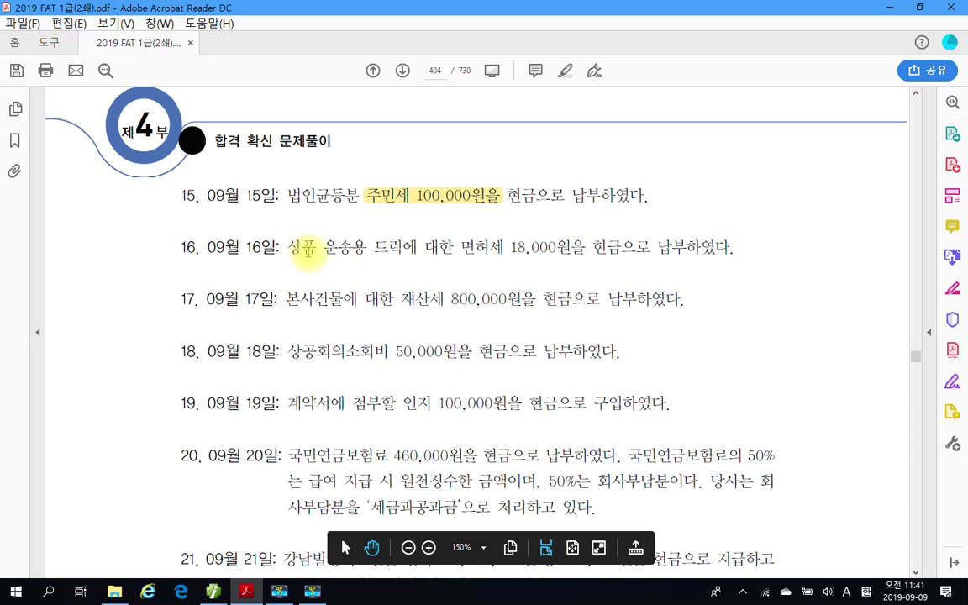
drag(289, 249, 504, 245)
right_click(462, 252)
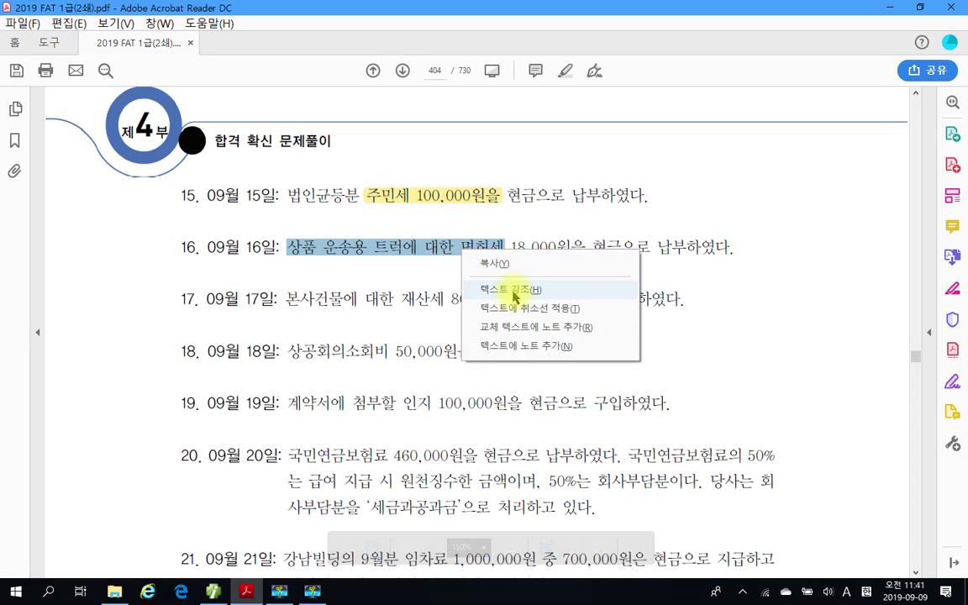
click(514, 291)
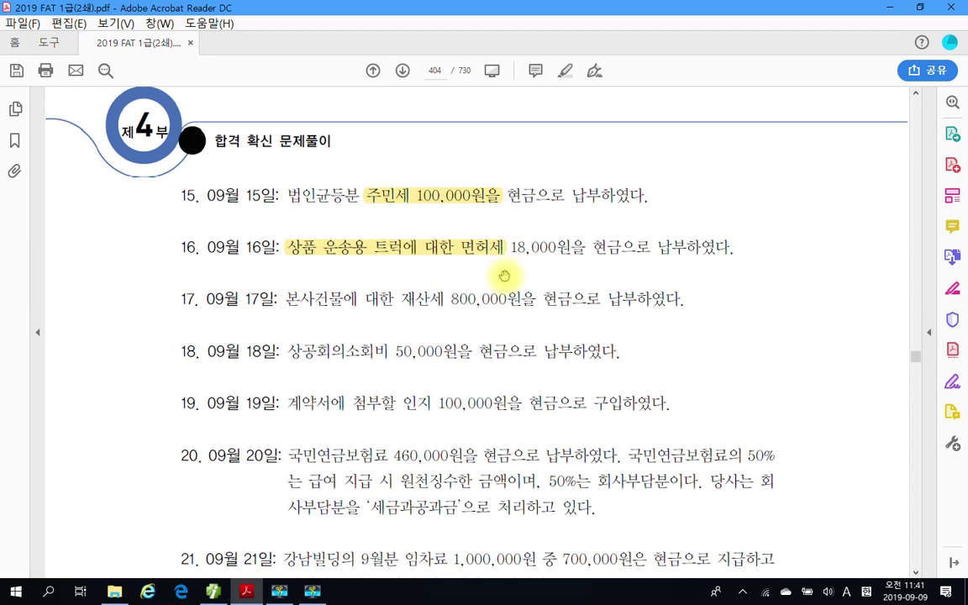
scroll(504, 276, up, 5)
scroll(504, 276, up, 3)
scroll(504, 276, down, 6)
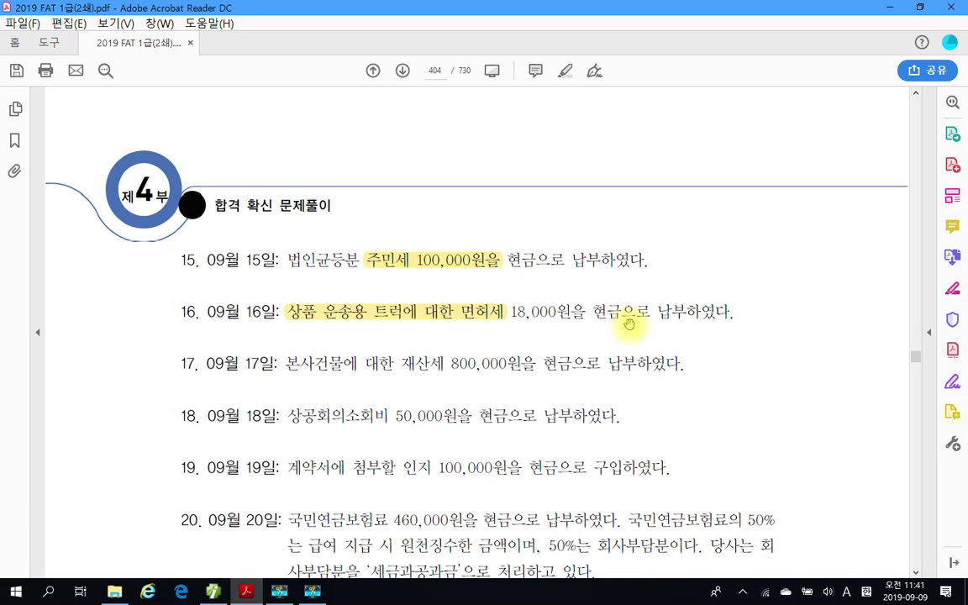
scroll(408, 387, down, 1)
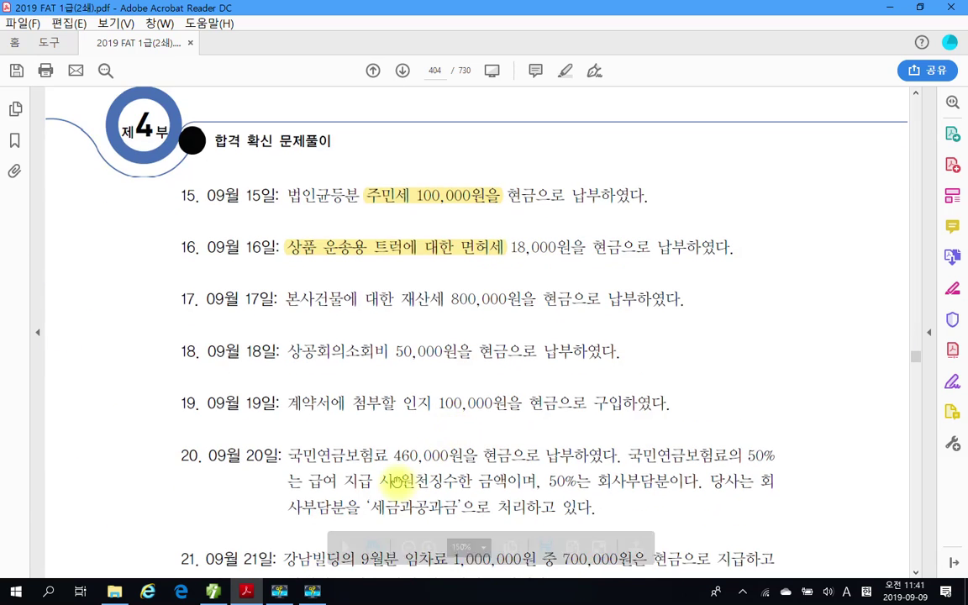
- Return to the accounting program and set the general voucher entry date to 16 September
click(215, 595)
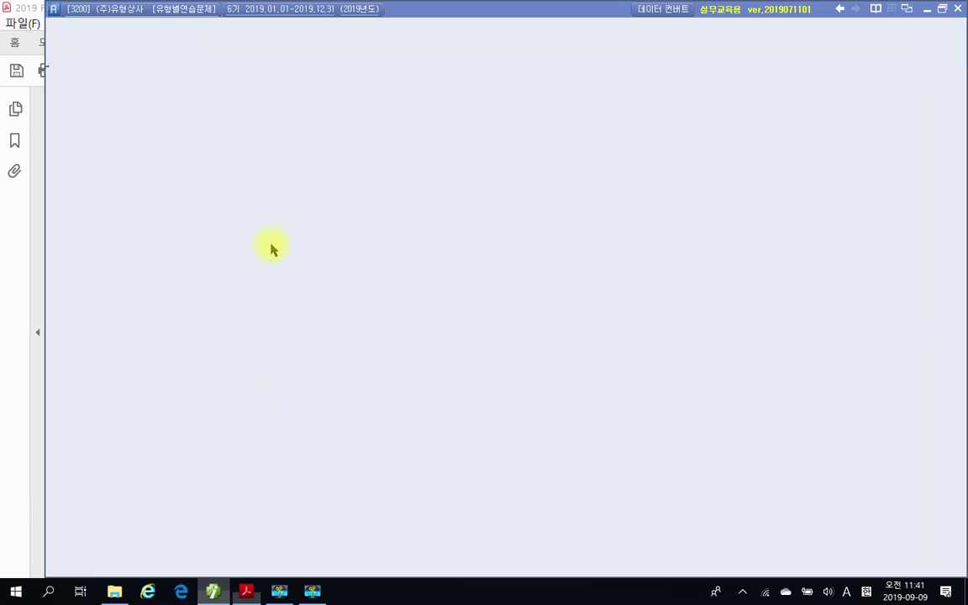
click(194, 107)
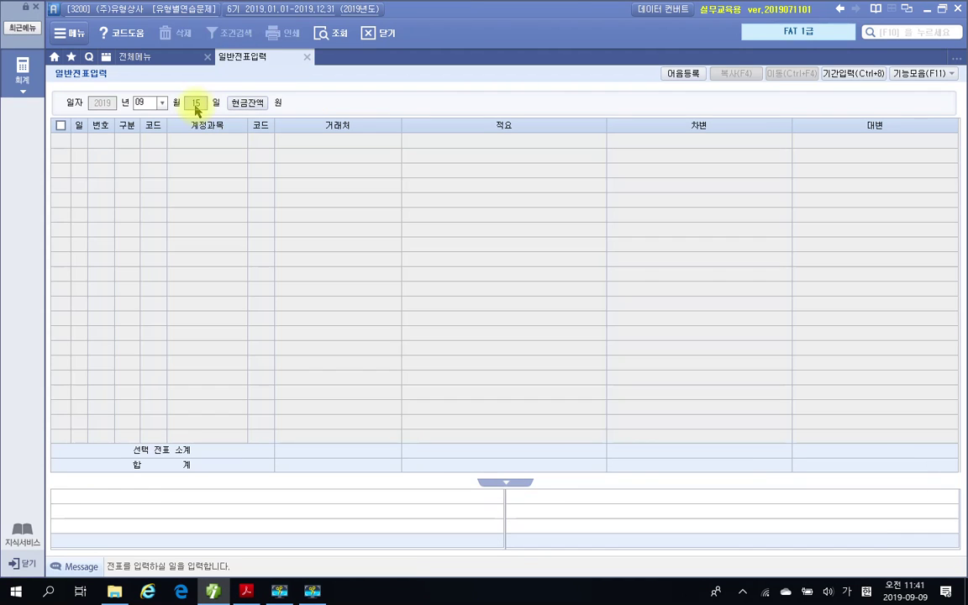
text(16)
key(Return)
- Start a cash payment (출금) line for 16 September with account 817 세금과공과금
text(1)
key(Return)
text(817)
key(Return)
- Leave the 16 September 세금과공과금 line's client and description blank and set its amount to 18,000
key(Return)
key(Return)
key(Return)
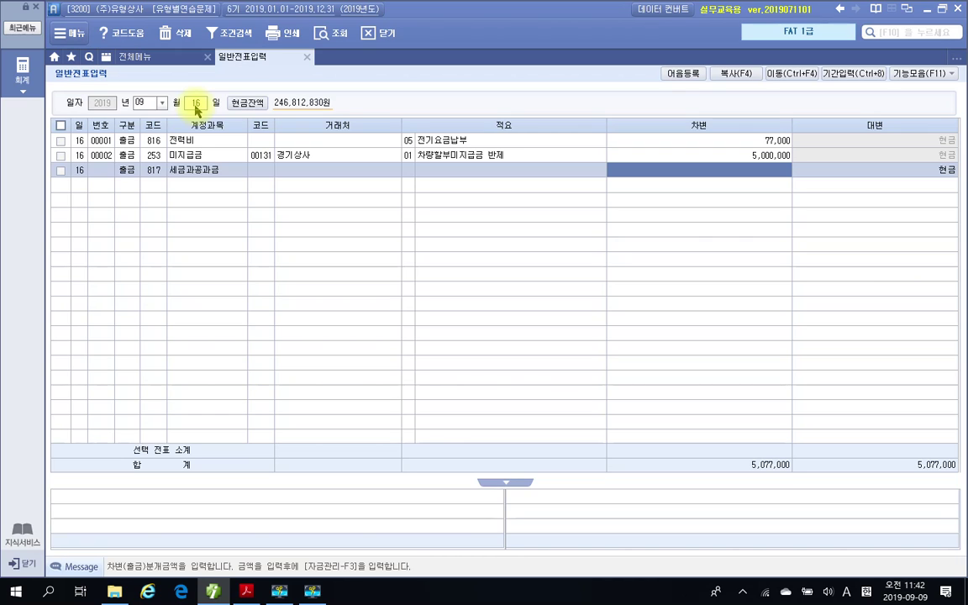
text(16)
text(000)
key(Return)
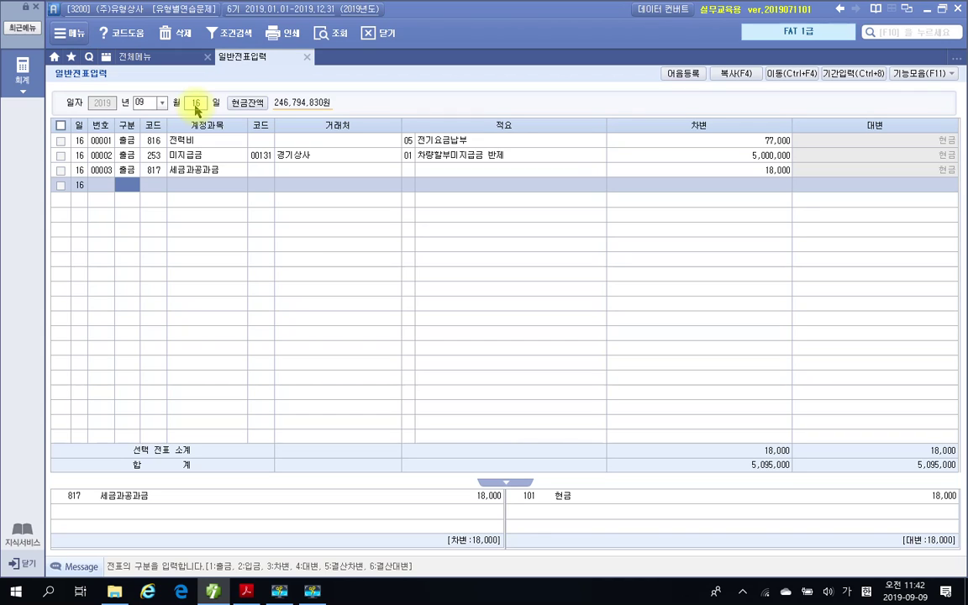
- Switch to the textbook PDF and highlight "본사건물" and "재산세 800,000원을" in the 17 September transaction
click(246, 590)
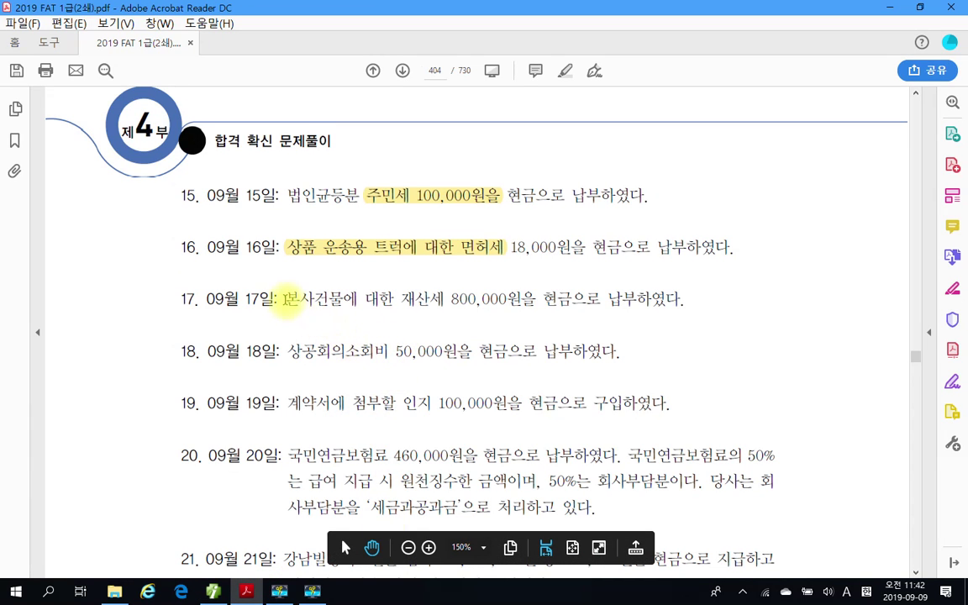
drag(285, 298, 341, 307)
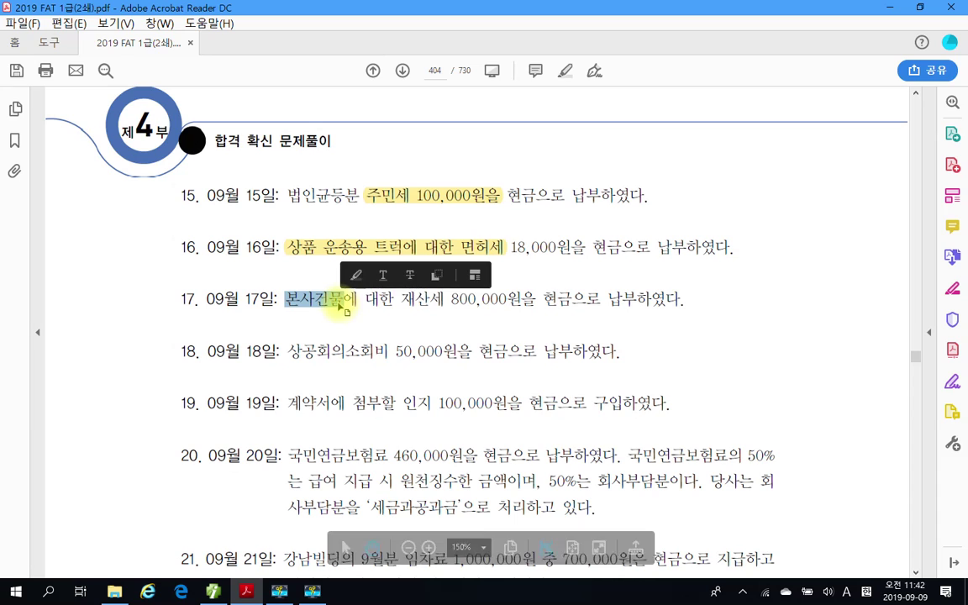
right_click(340, 307)
click(363, 326)
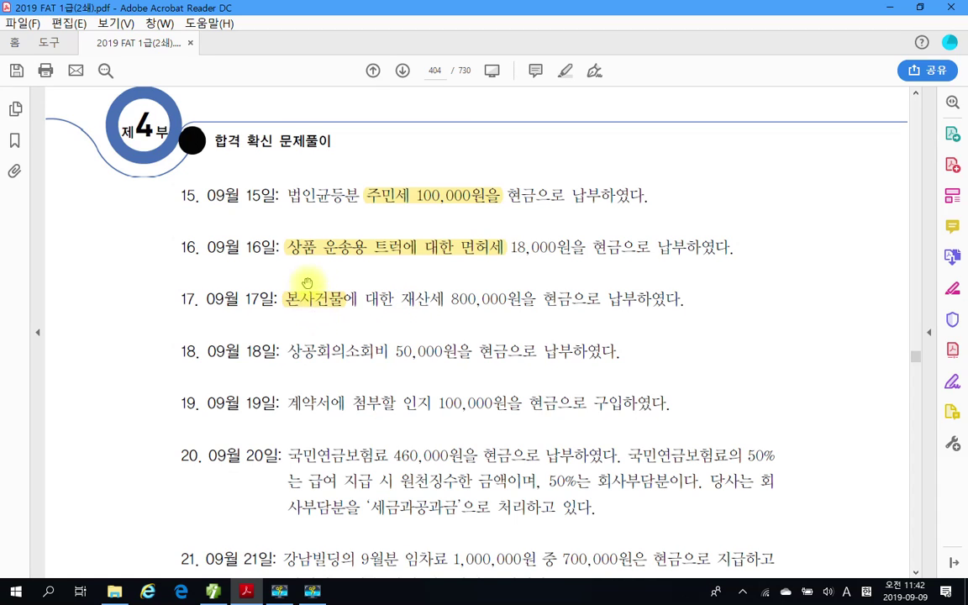
drag(397, 301, 503, 301)
right_click(502, 301)
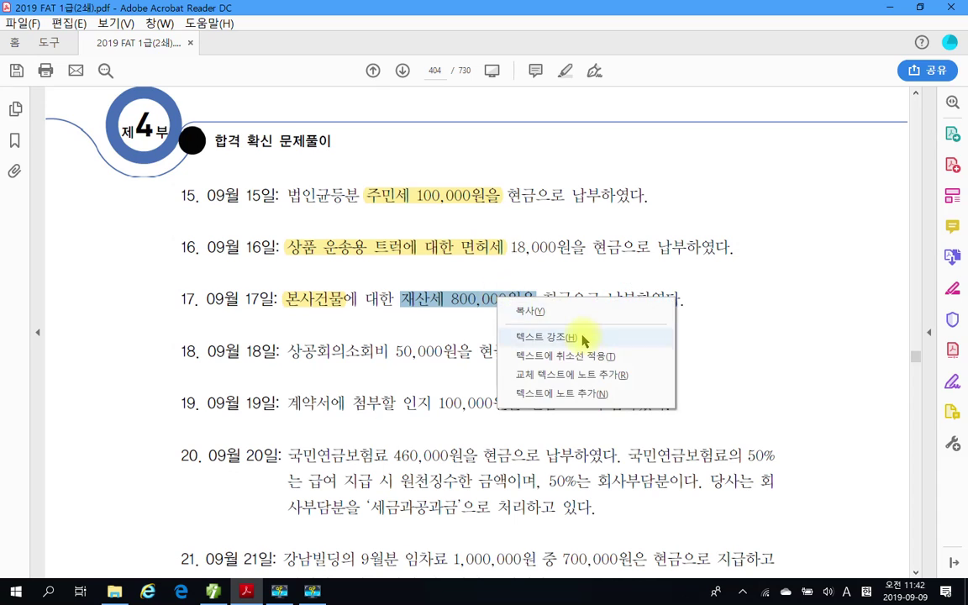
click(531, 323)
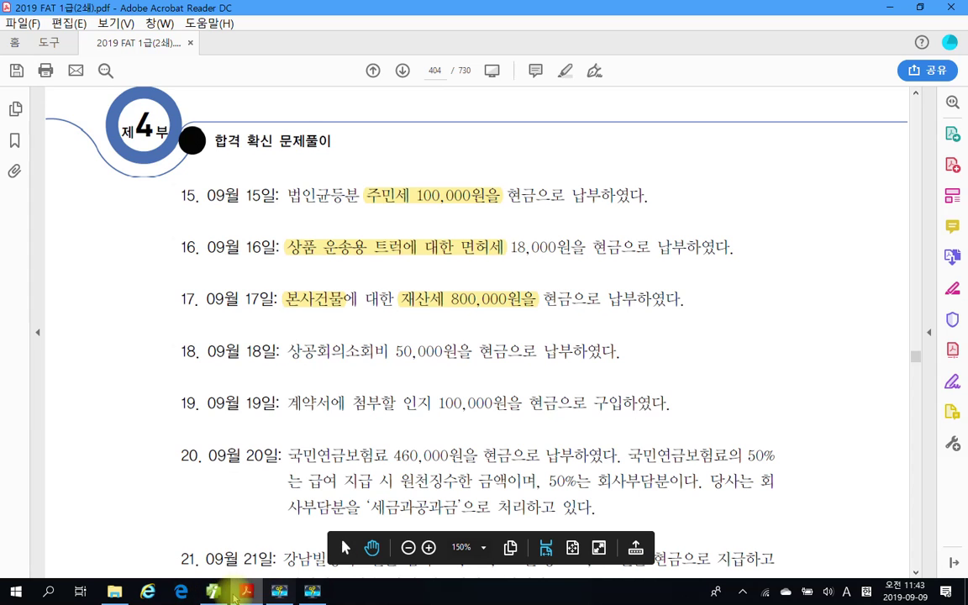
- Return to the accounting program and set the general voucher entry date to 17 September
click(311, 591)
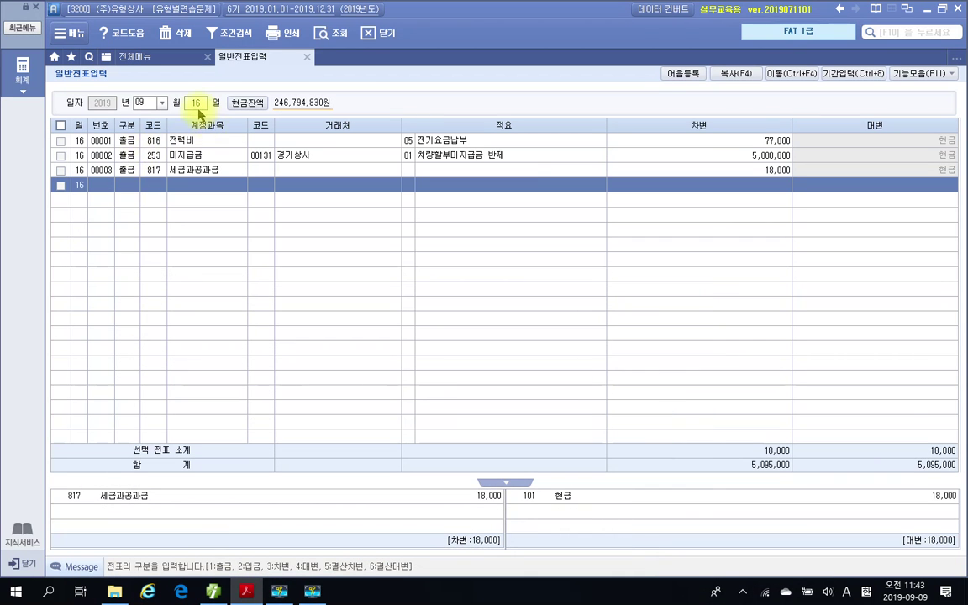
click(195, 105)
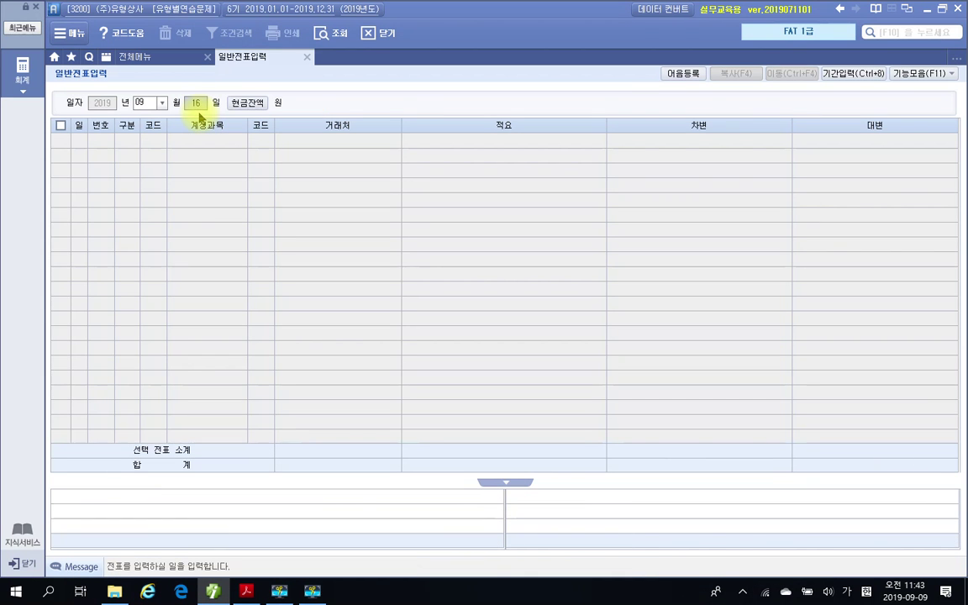
text(17)
key(Return)
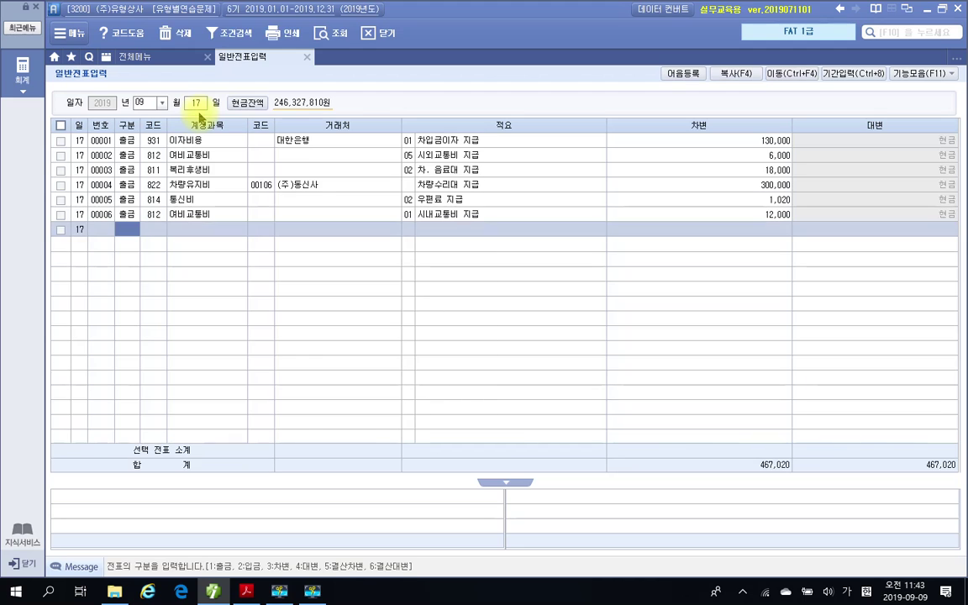
- Start a cash payment (출금) line for 17 September with account 817 세금과공과금
text(1)
key(Return)
text(817)
key(Return)
- Leave the 17 September 세금과공과금 line's client and description blank and set its amount to 800,000
key(Return)
key(Return)
key(Return)
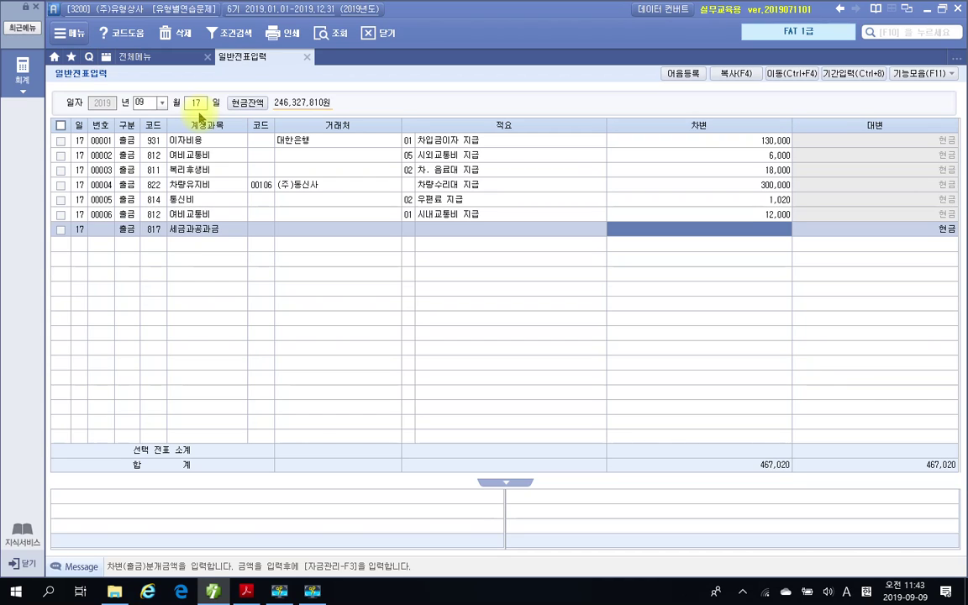
text(8000000)
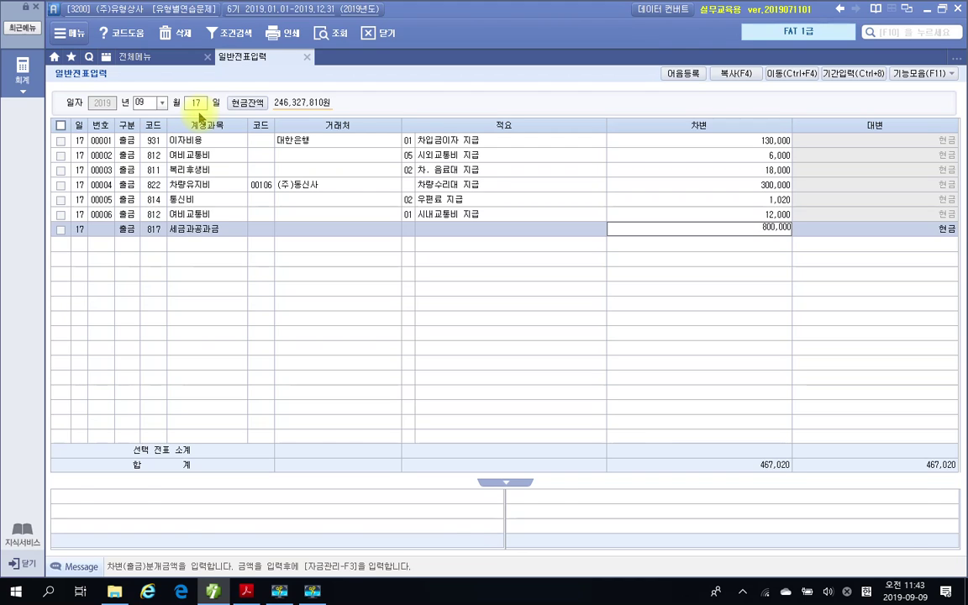
key(Return)
key(Up)
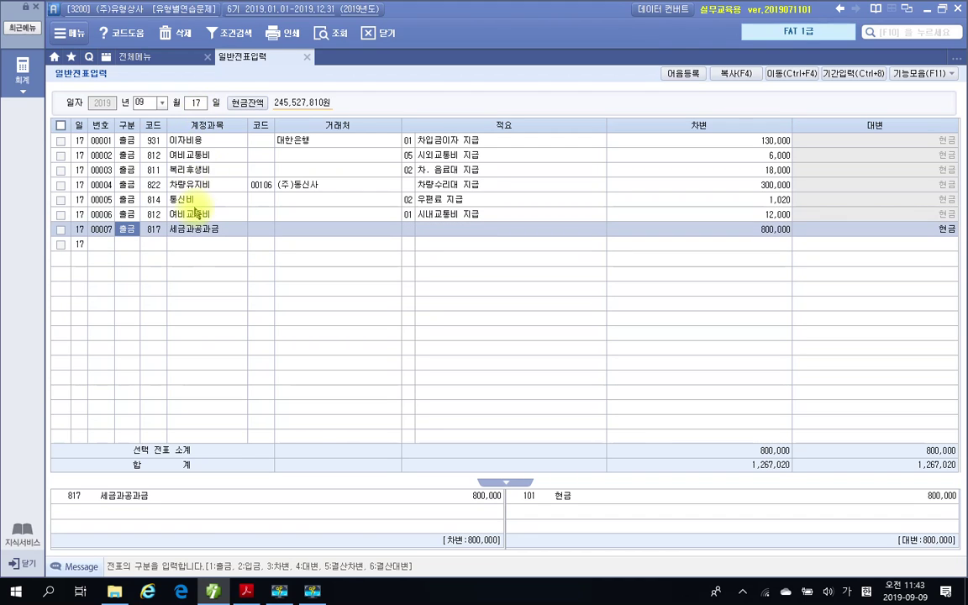
drag(68, 220, 249, 246)
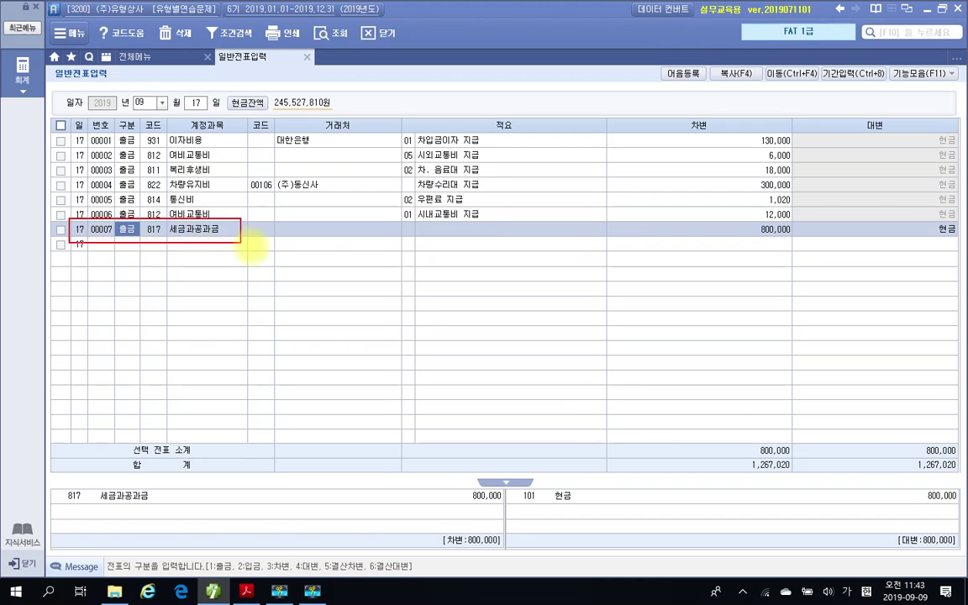
drag(729, 218, 829, 256)
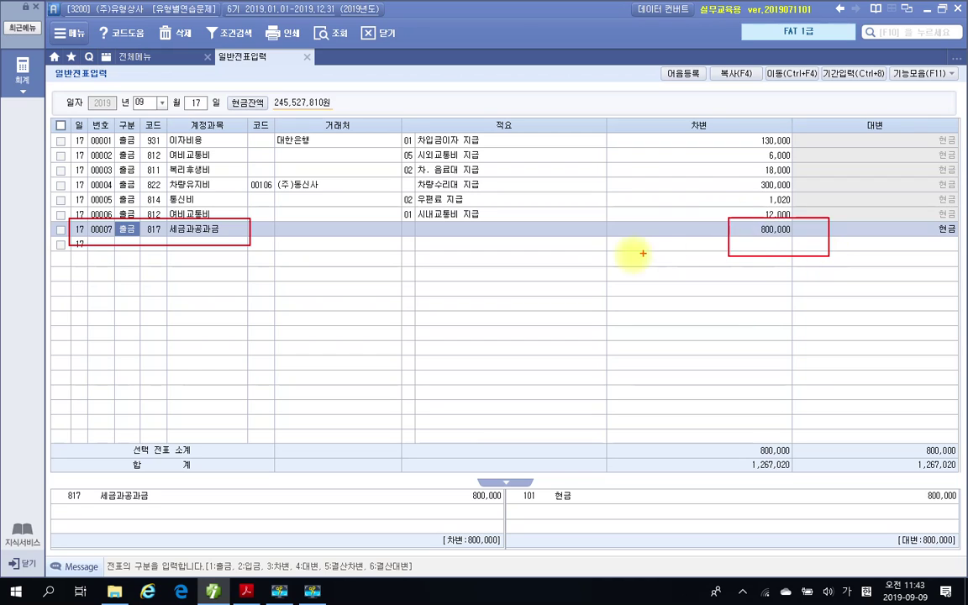
drag(393, 237, 585, 239)
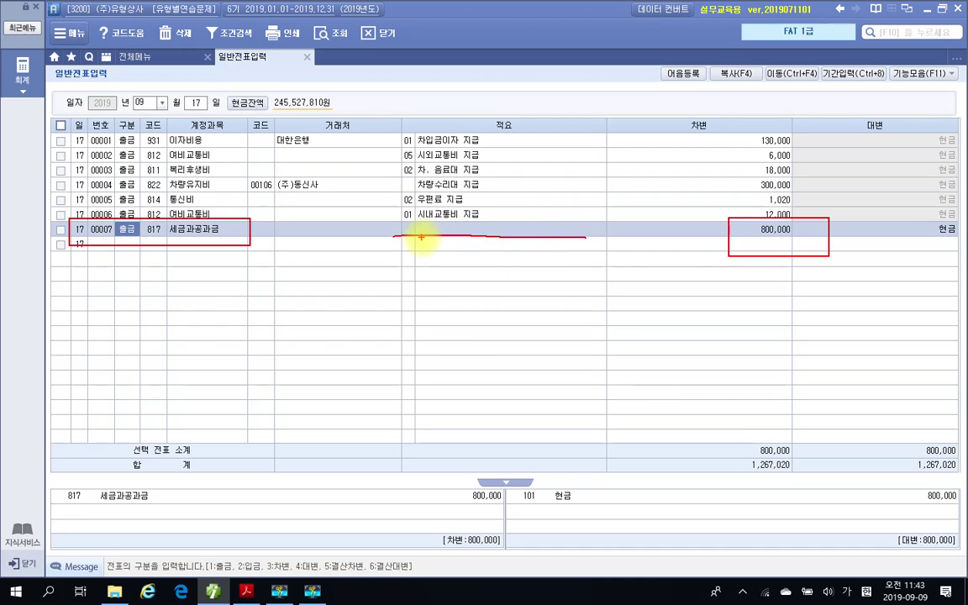
mouse_move(401, 231)
mouse_down()
mouse_move(393, 218)
mouse_move(416, 231)
mouse_up()
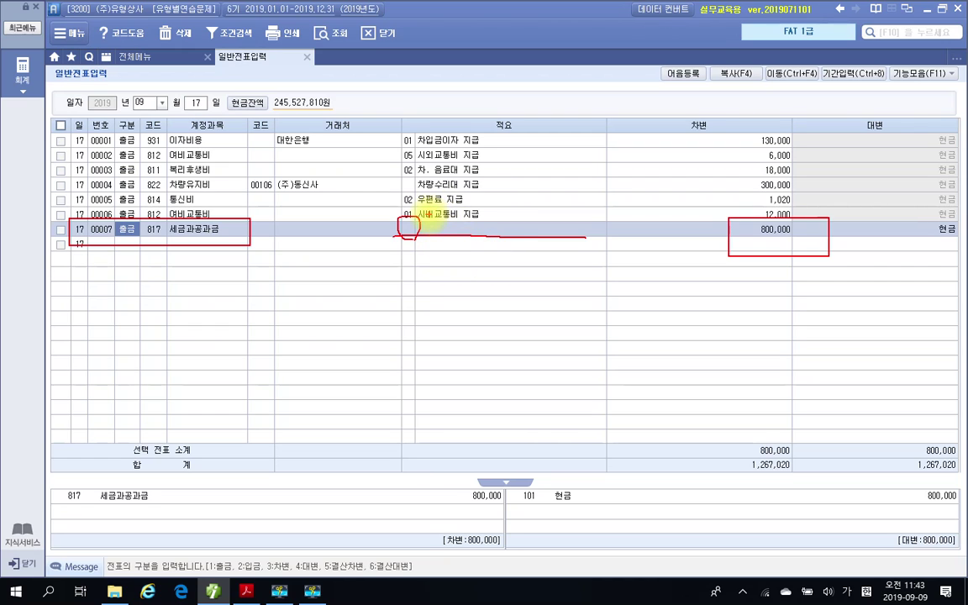
drag(247, 242, 445, 239)
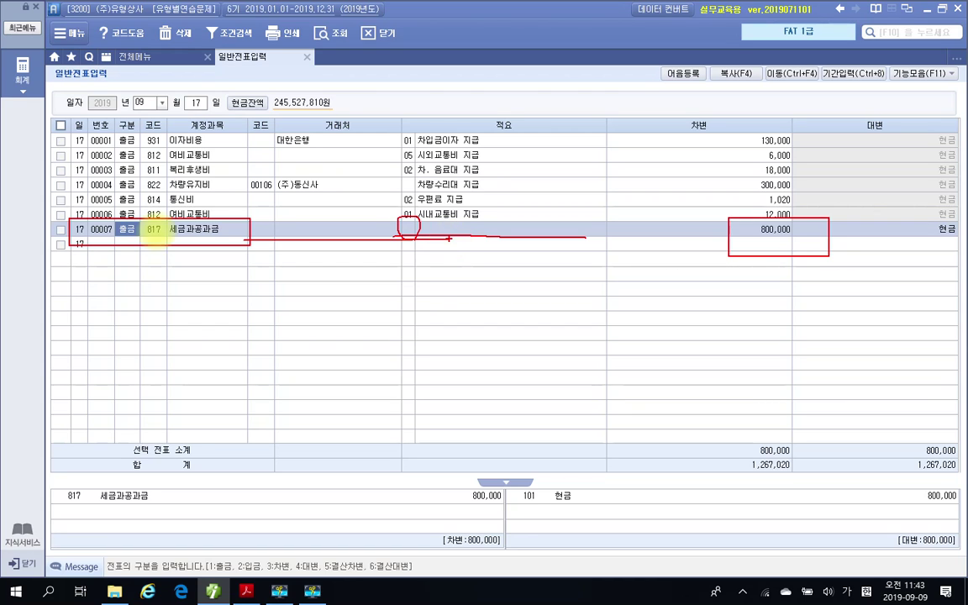
key(Escape)
click(439, 232)
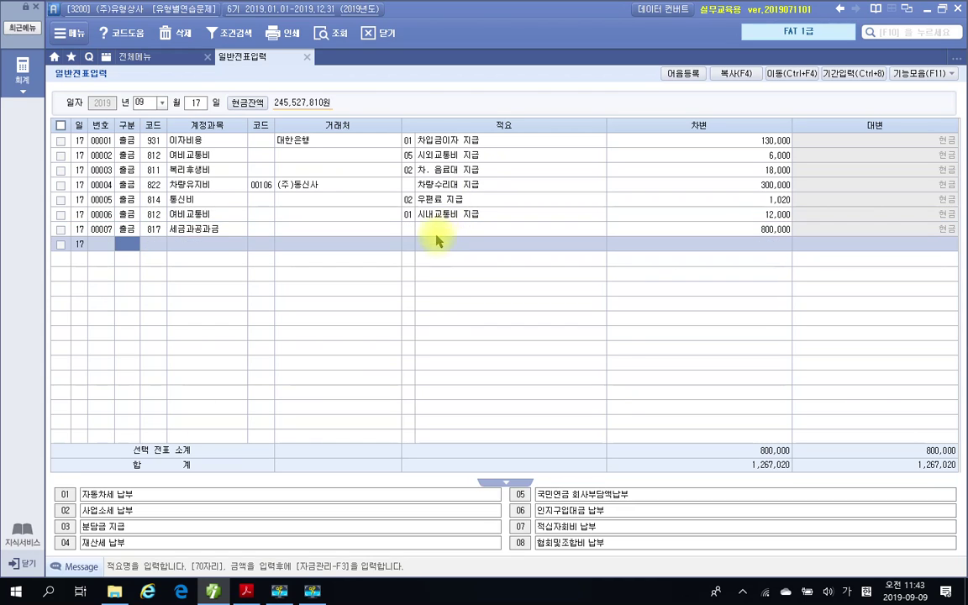
- Enter "본사 건물 재산세" as the description of the 17 September 세금과공과금 line
text(본사 건물 재산세)
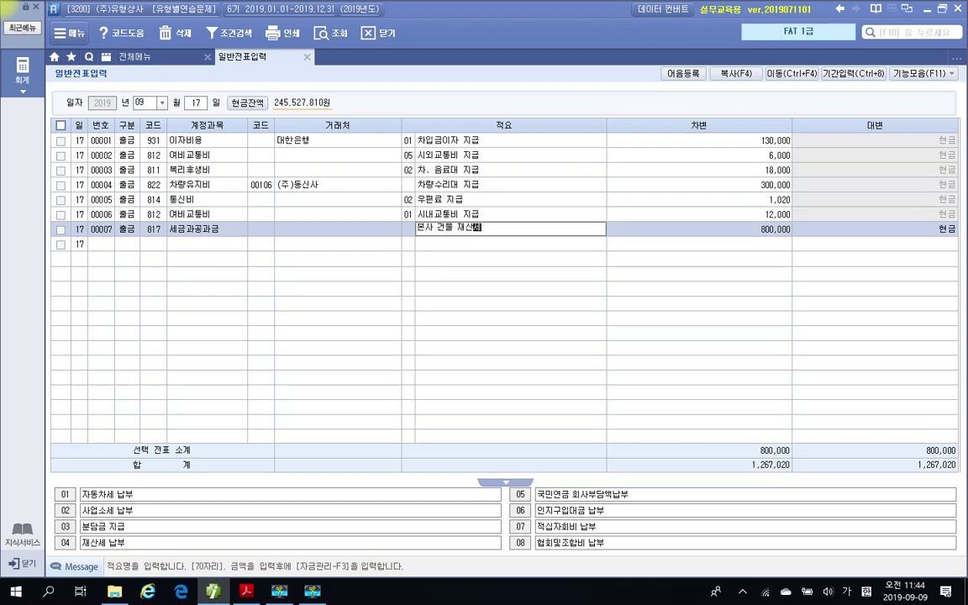
key(Return)
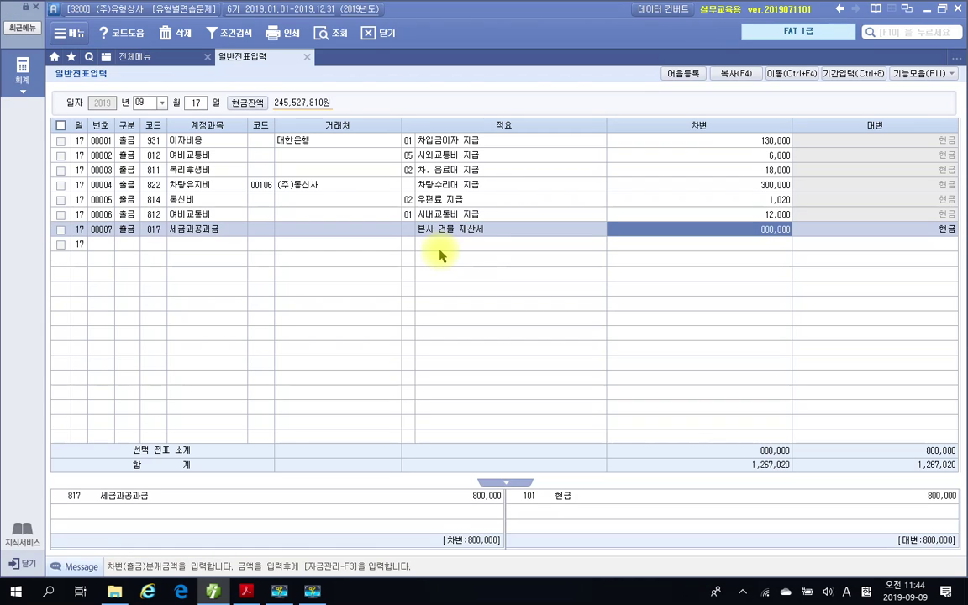
key(Left)
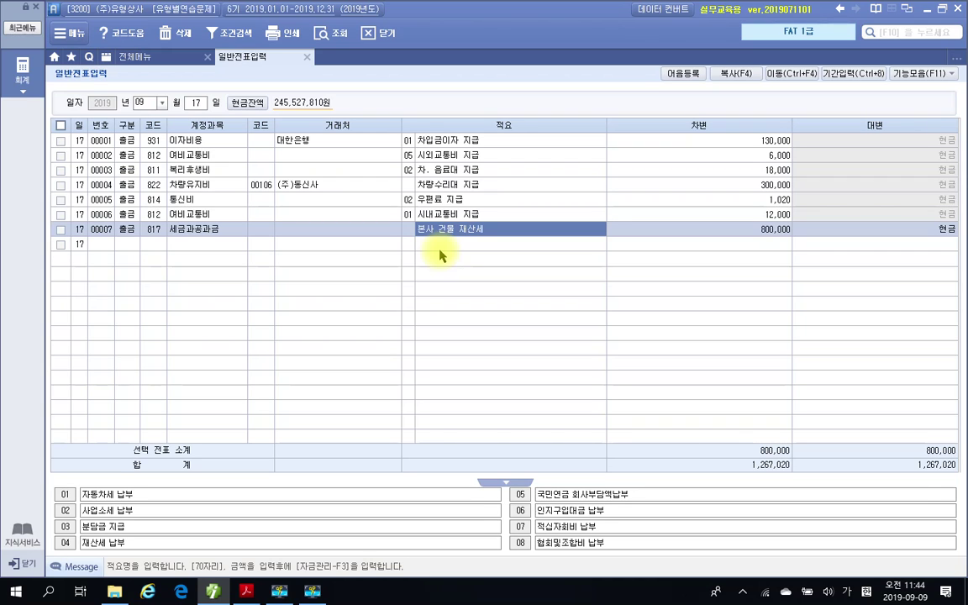
key(Return)
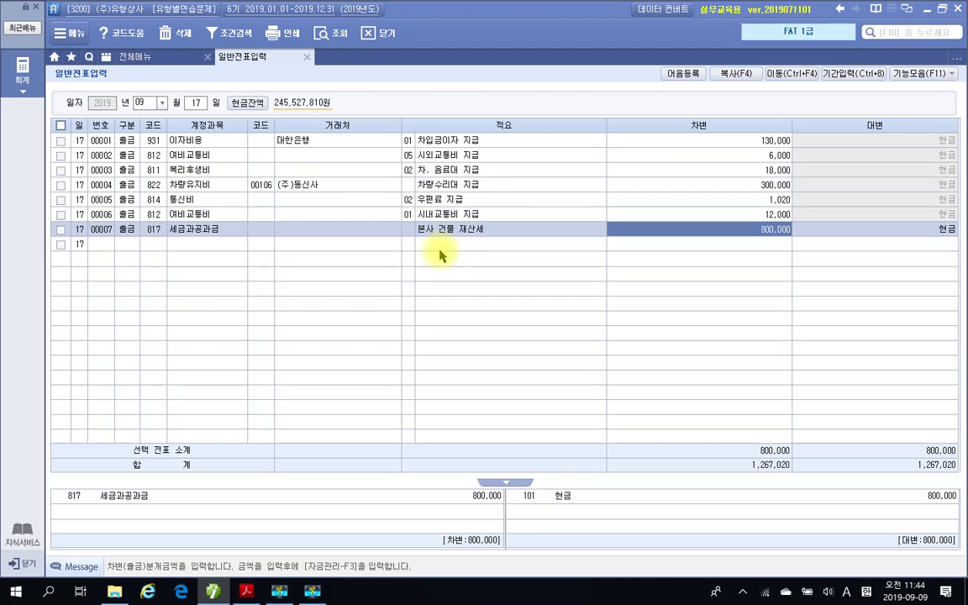
click(438, 170)
click(439, 144)
click(462, 202)
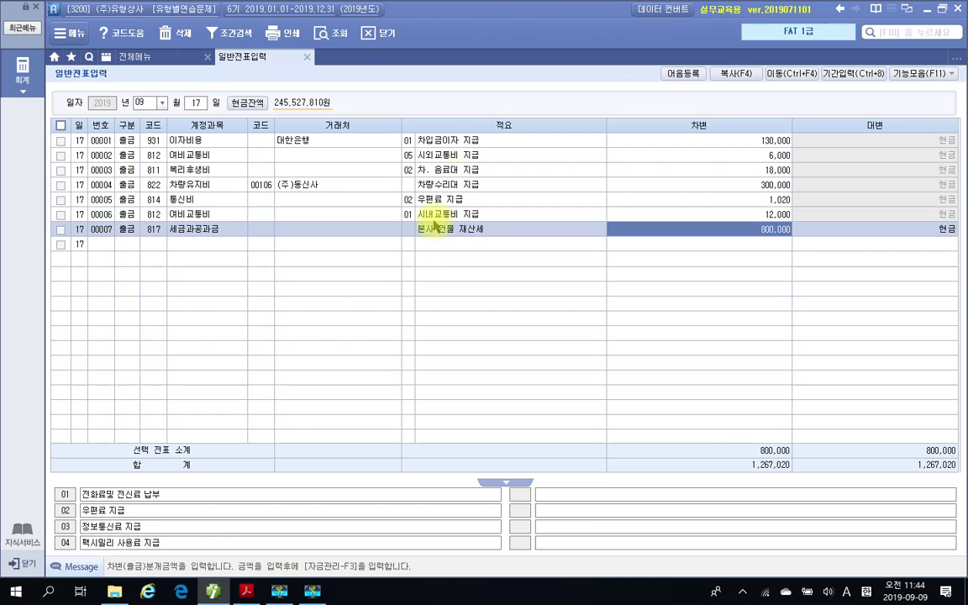
click(420, 243)
click(411, 230)
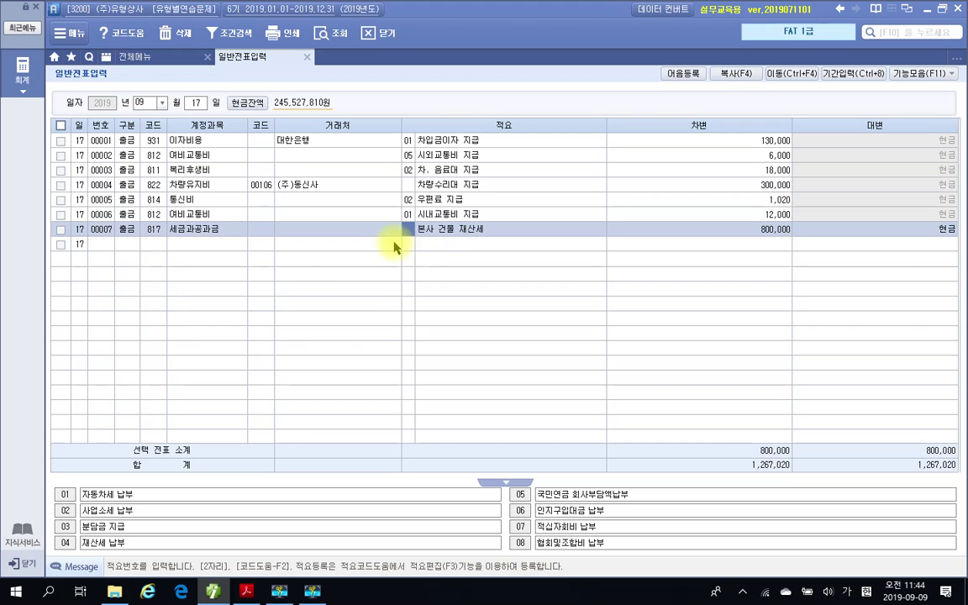
- Switch to the textbook PDF and highlight "상공회의소회비 50,000원을" in the 18 September transaction
click(214, 592)
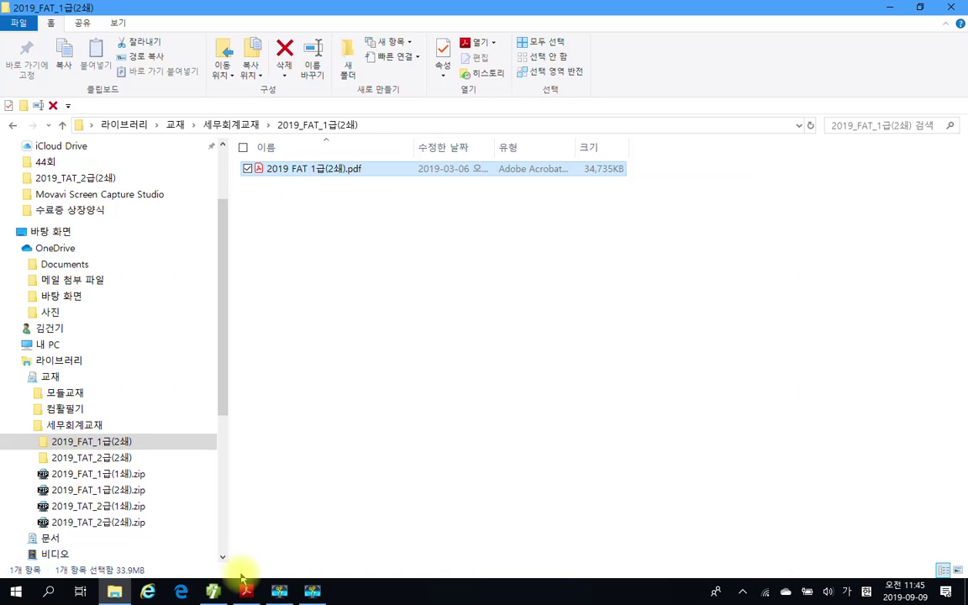
click(244, 593)
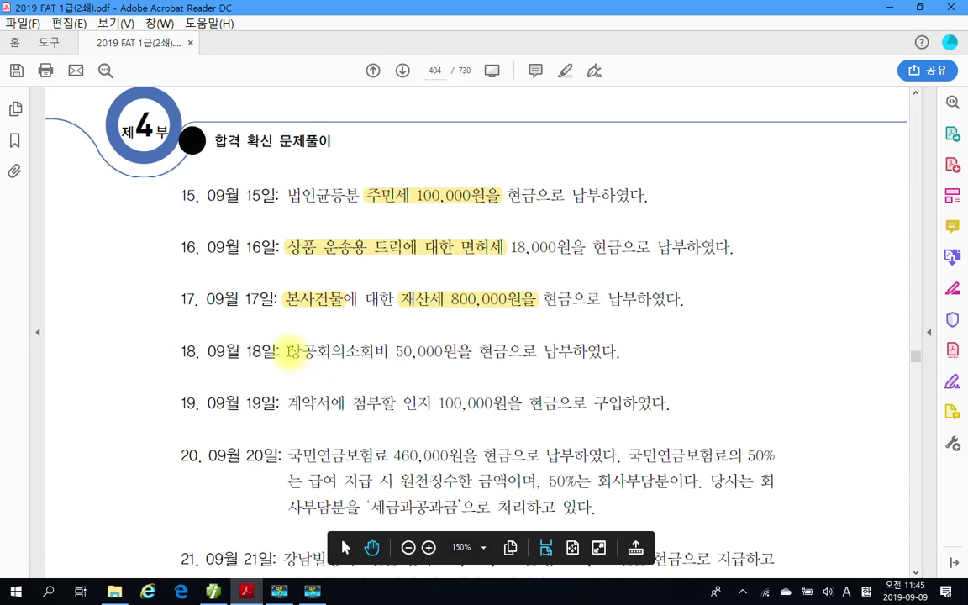
drag(287, 350, 414, 353)
right_click(474, 354)
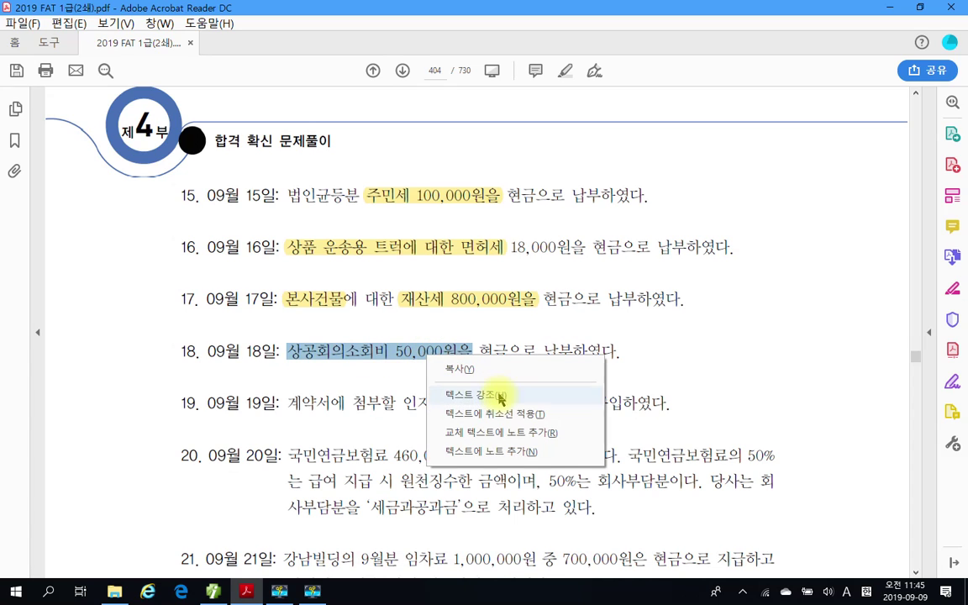
click(496, 395)
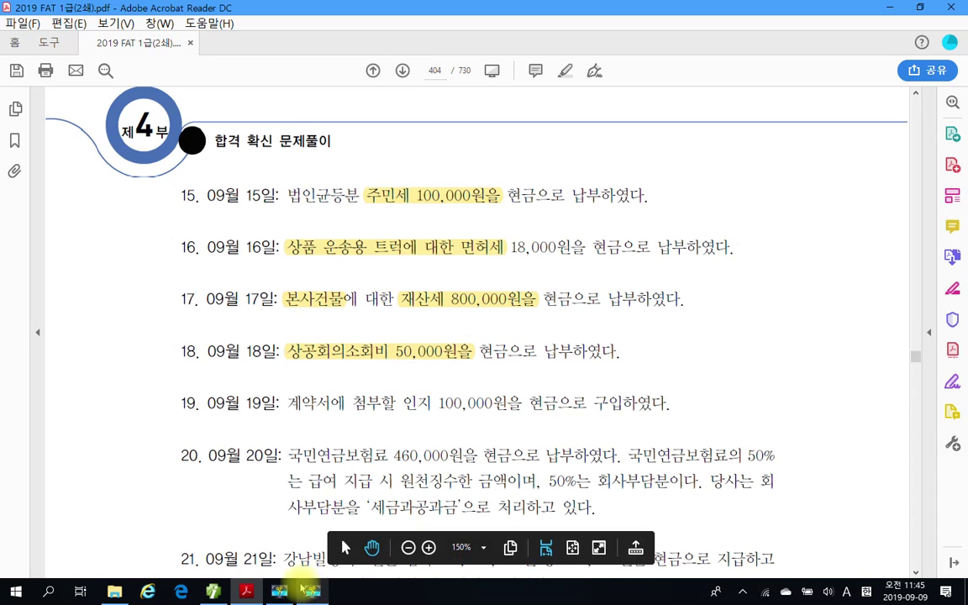
- Return to the accounting program and set the general voucher entry date to 18 September
key(alt+Tab)
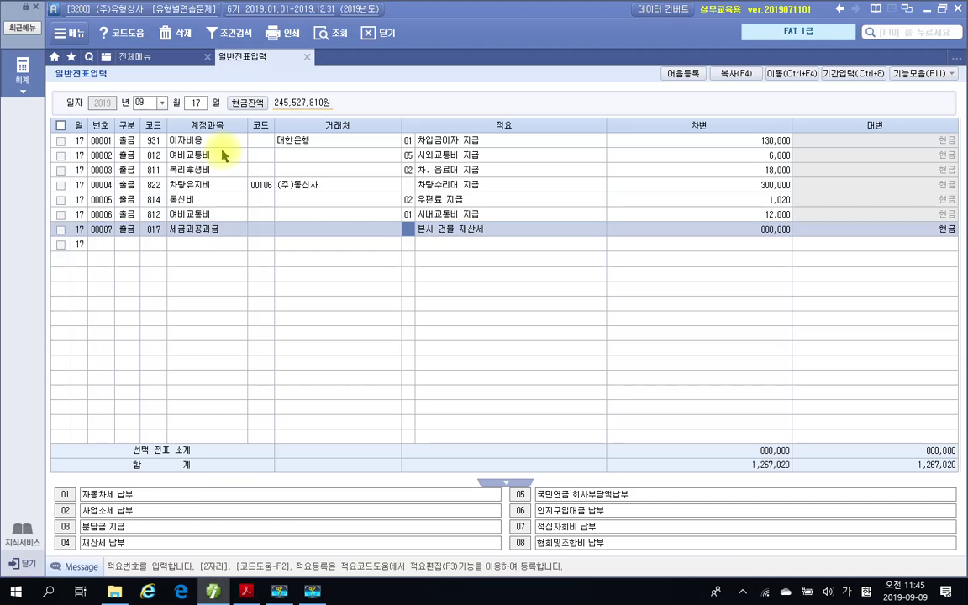
click(194, 112)
text(18)
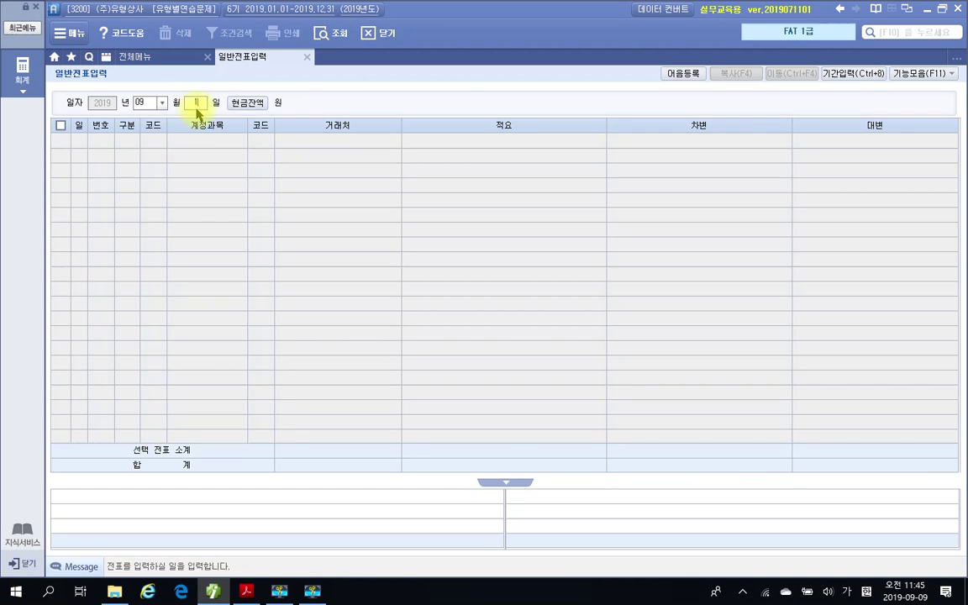
- Record a cash payment (출금) line for 18 September with account 817 세금과공과금, blank client and description, and amount 50,000
text(1)
key(Return)
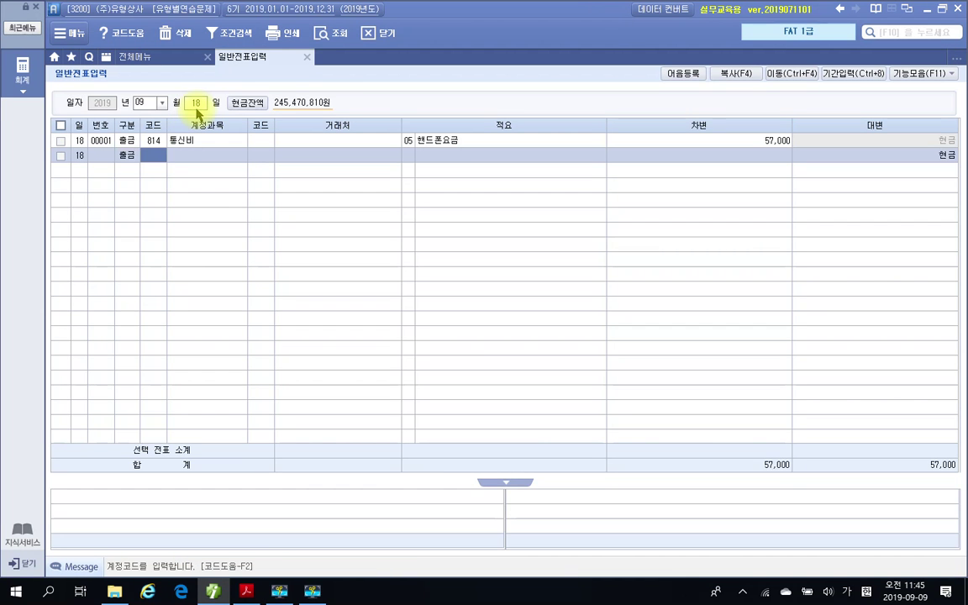
text(817)
key(Return)
key(Return)
key(Return)
key(Return)
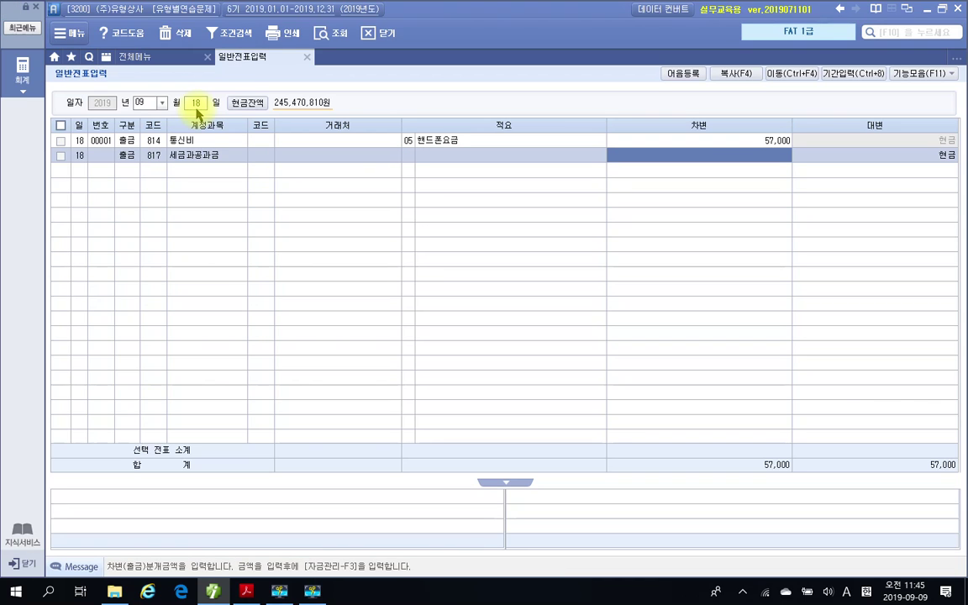
text(500000)
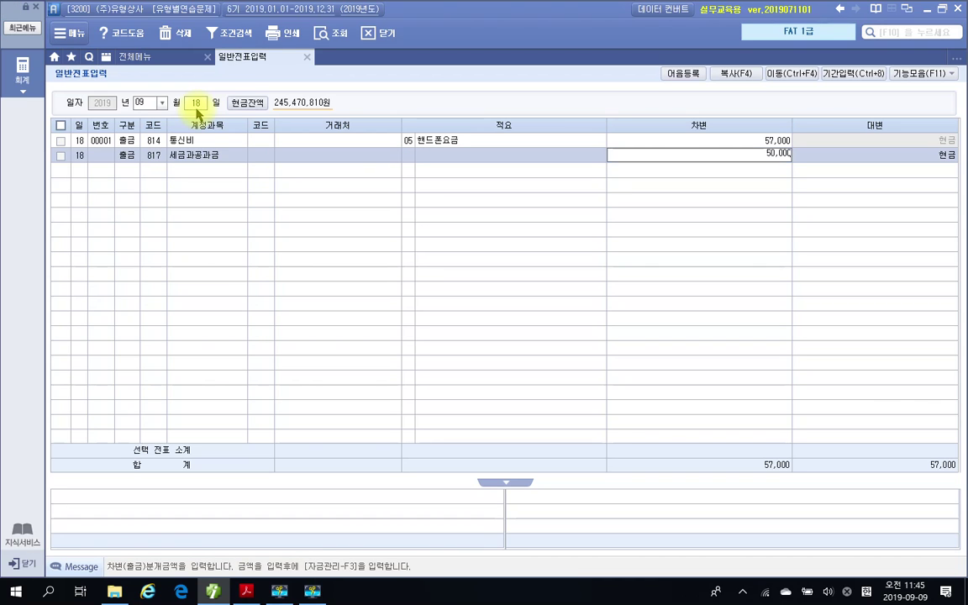
key(Return)
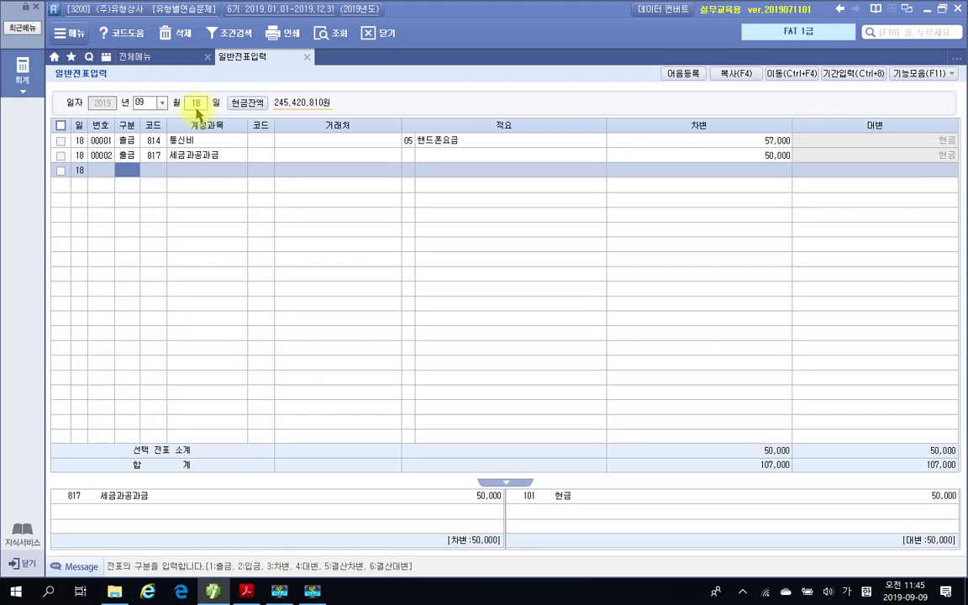
- Switch to the textbook PDF and highlight "인지 100,000원을 현금으로" in the 19 September transaction
click(244, 591)
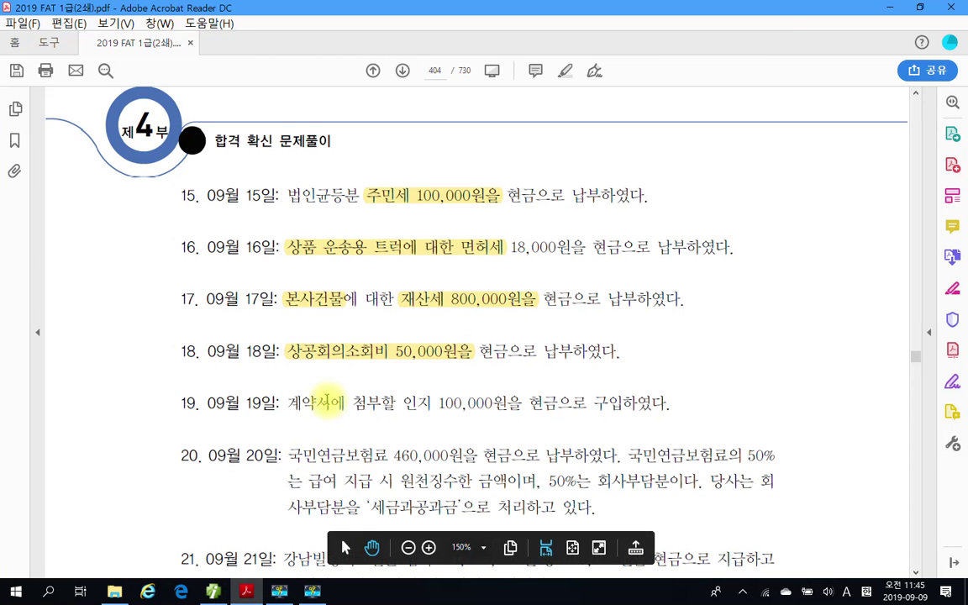
scroll(328, 400, down, 1)
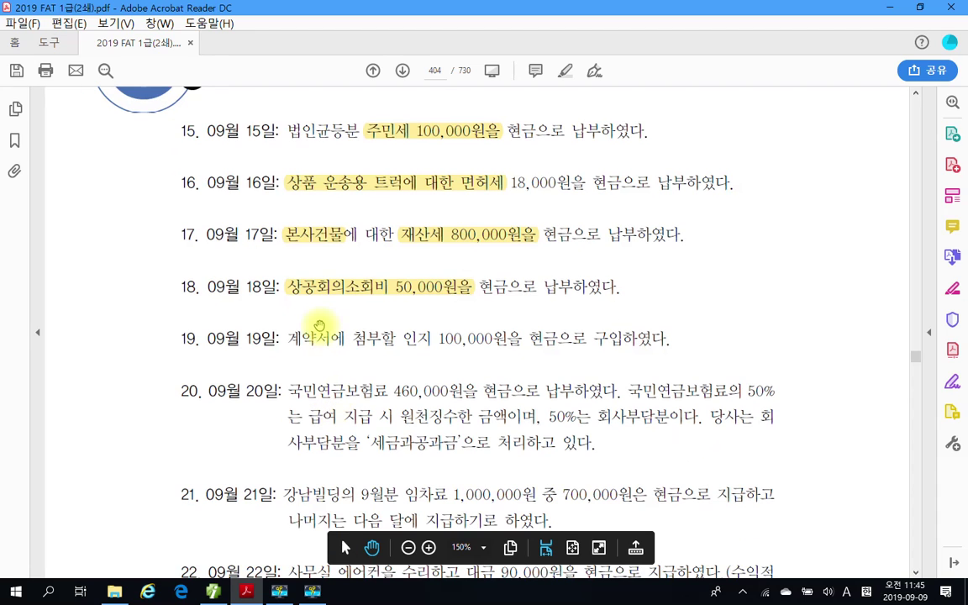
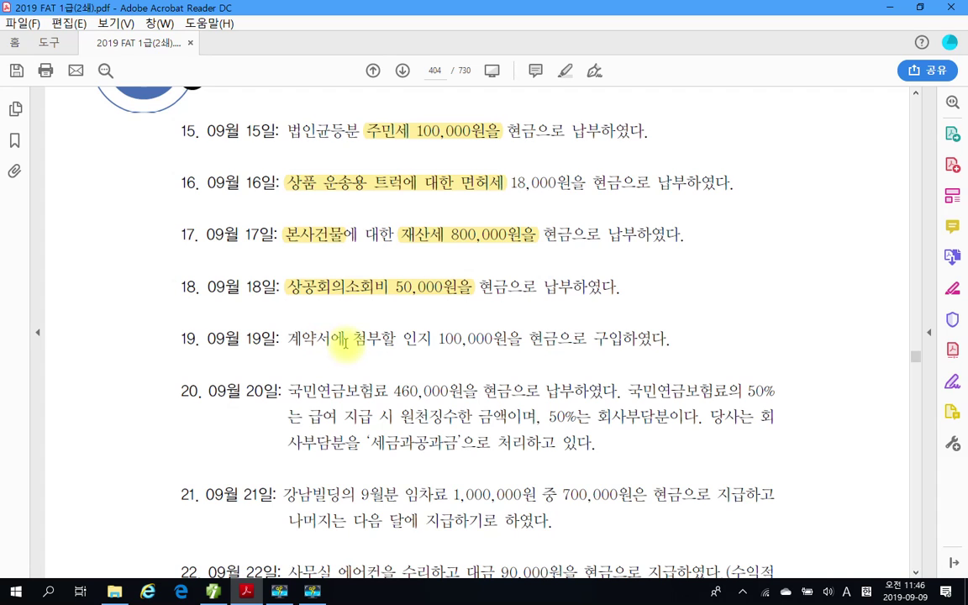
scroll(324, 338, down, 2)
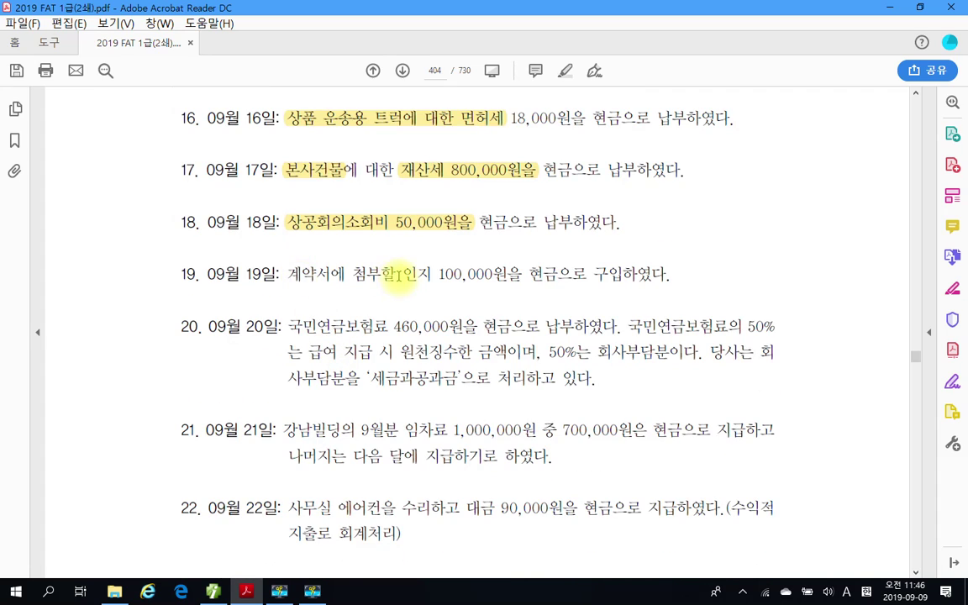
drag(402, 274, 589, 275)
right_click(542, 276)
click(571, 316)
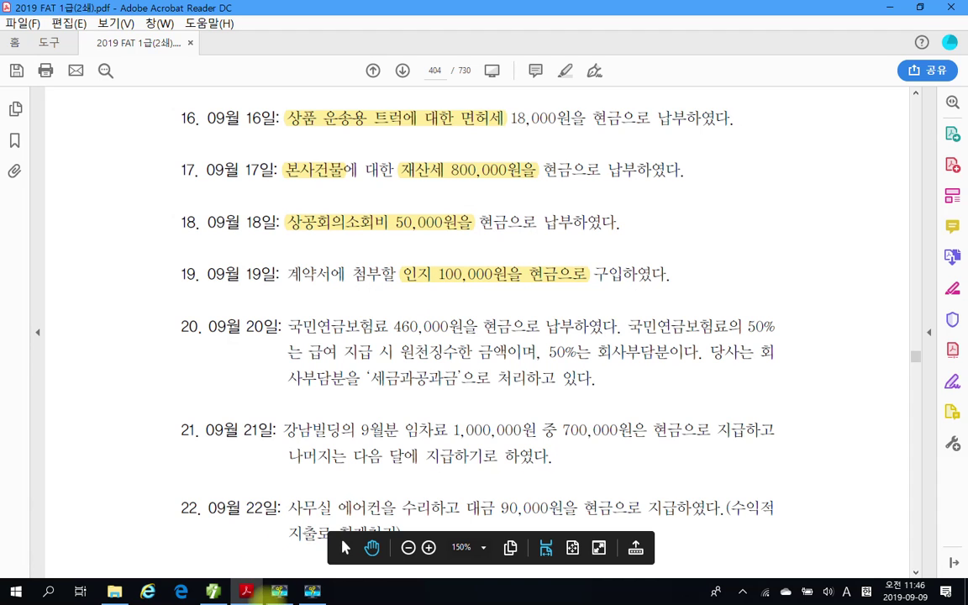
- Return to the accounting program and set the general voucher entry date to 19 September
click(225, 594)
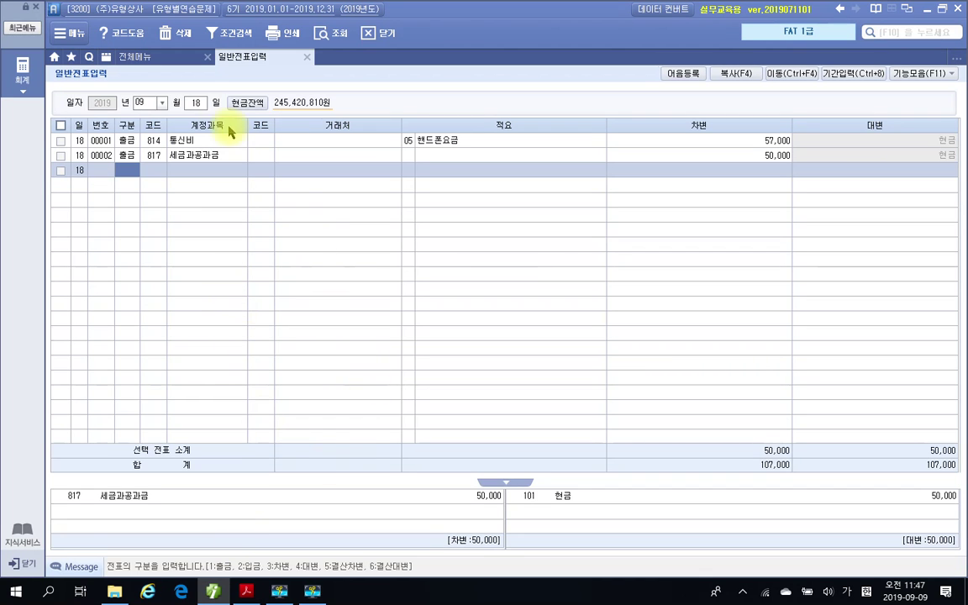
click(197, 103)
text(19)
key(Return)
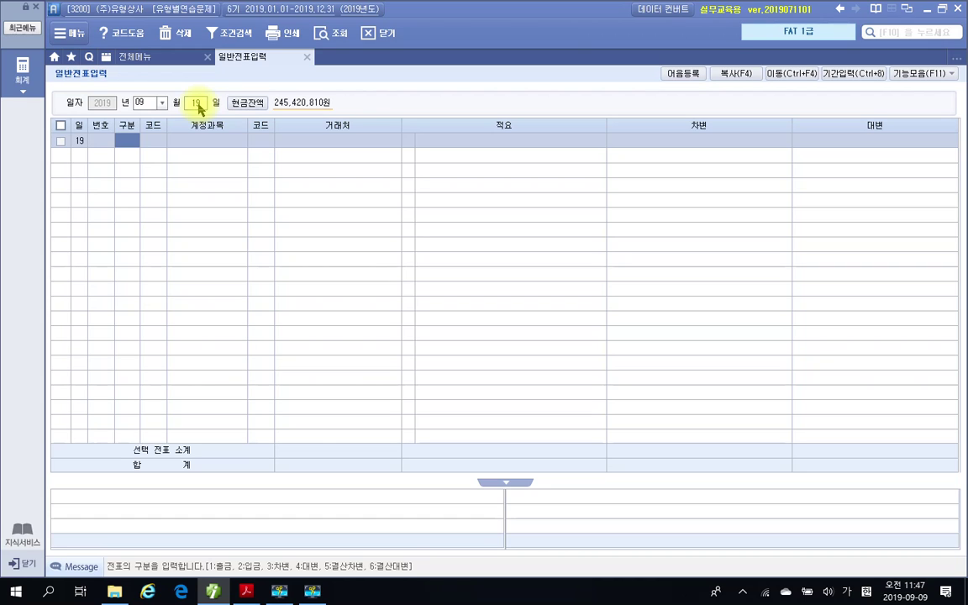
- Record a cash payment (출금) line for 19 September with account 817 세금과공과금, blank client and description, and amount 100,000
text(1)
key(Return)
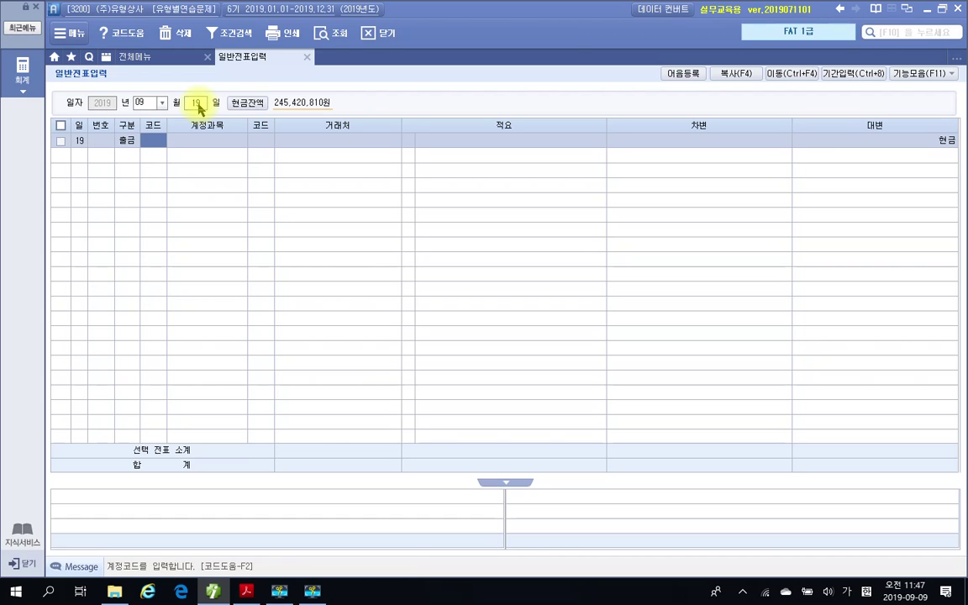
text(817)
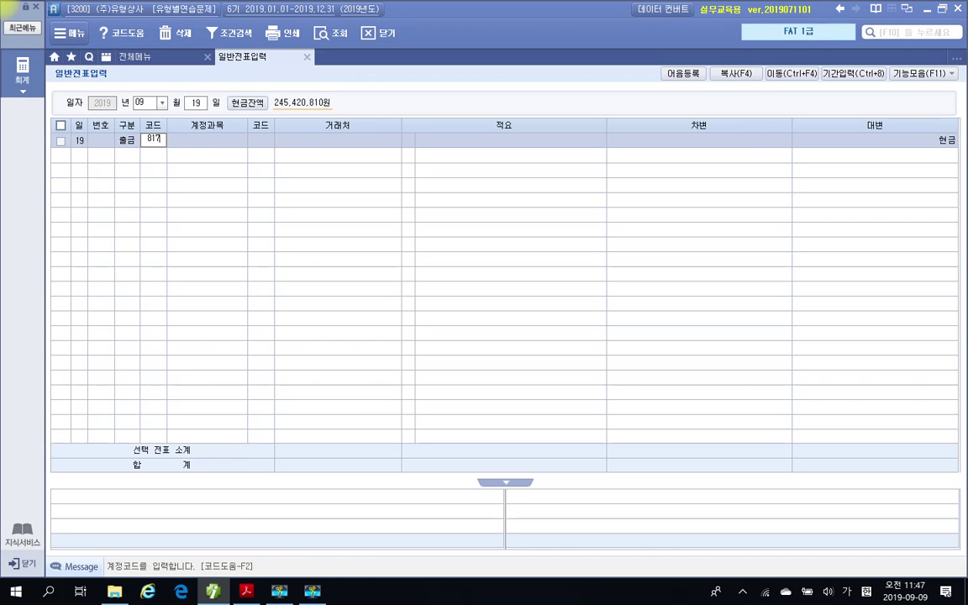
key(Return)
key(Return)
key(Return)
key(Return)
text(100000)
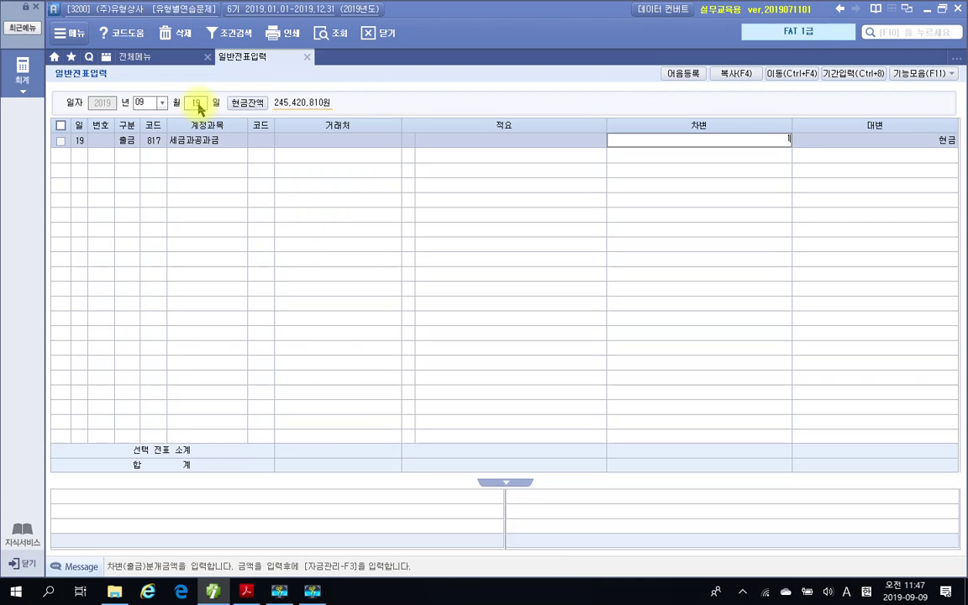
key(Return)
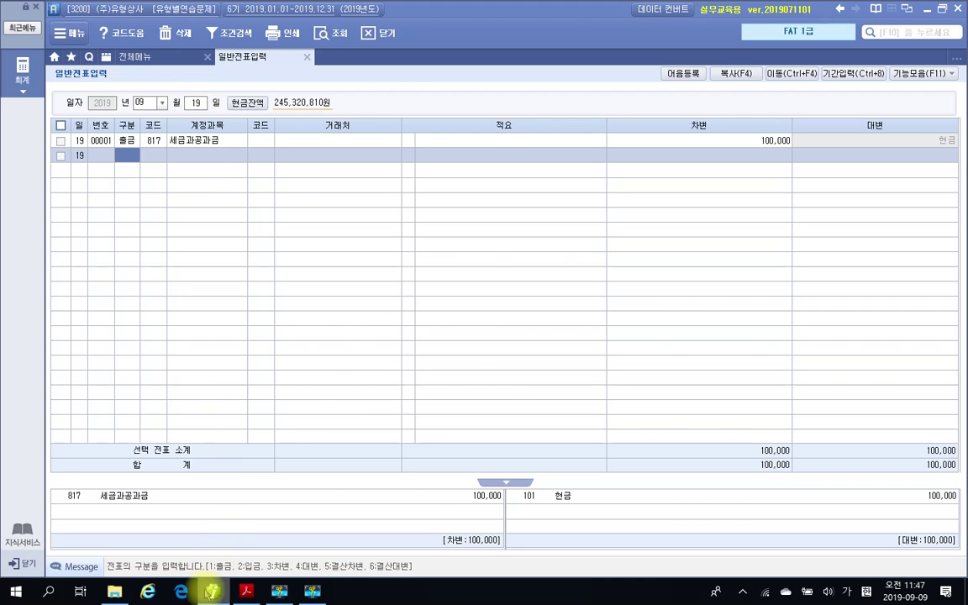
- Switch to the textbook PDF and highlight "국민연금보험료 460,000원을" in the 20 September transaction
click(245, 591)
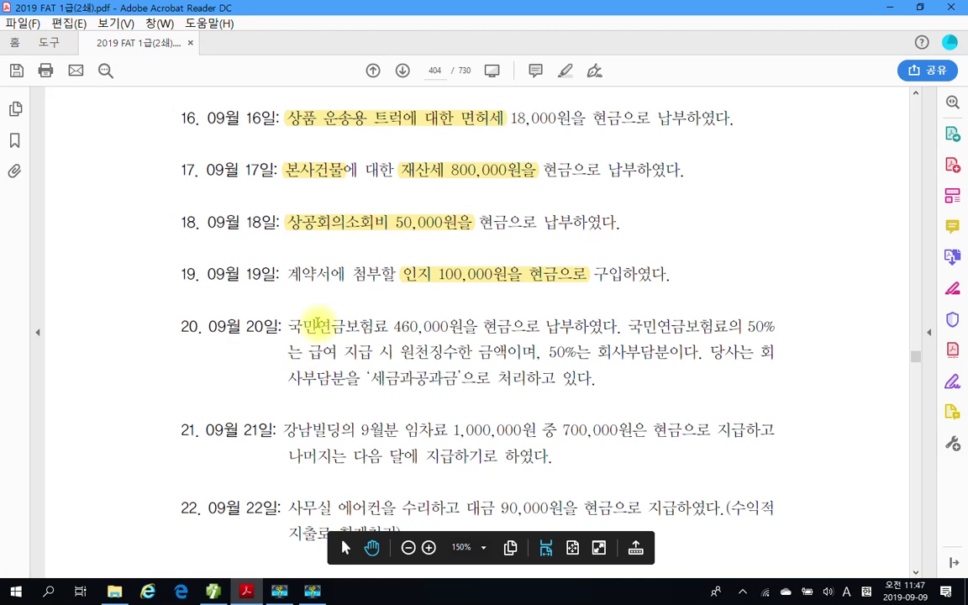
drag(336, 328, 360, 329)
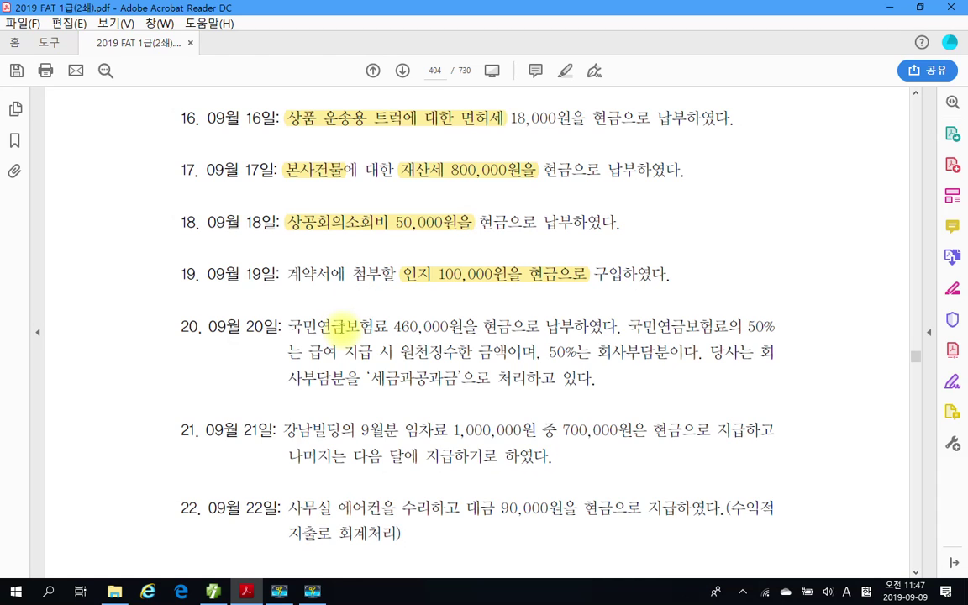
scroll(344, 327, down, 1)
scroll(341, 327, down, 1)
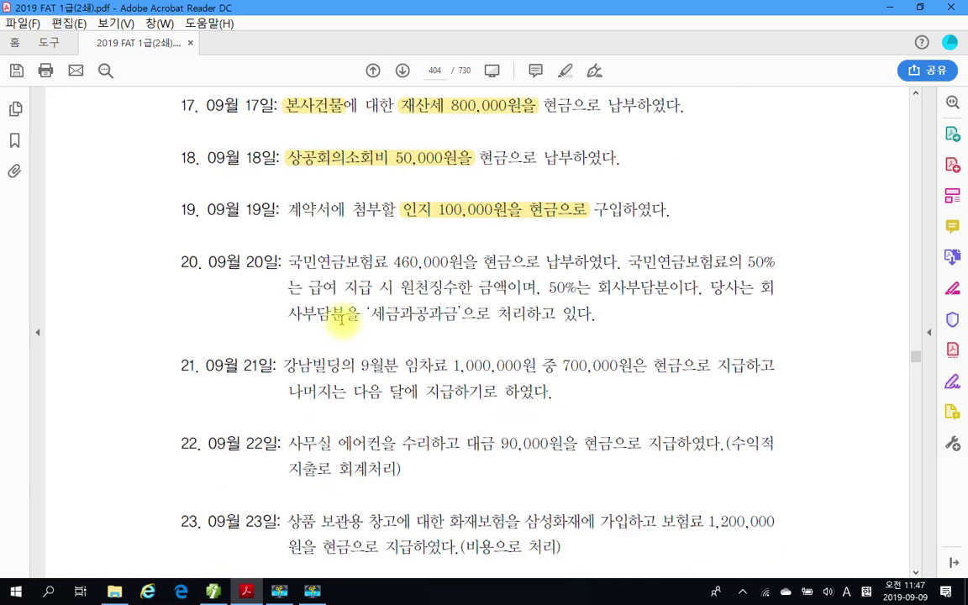
drag(294, 262, 477, 262)
right_click(427, 266)
click(475, 300)
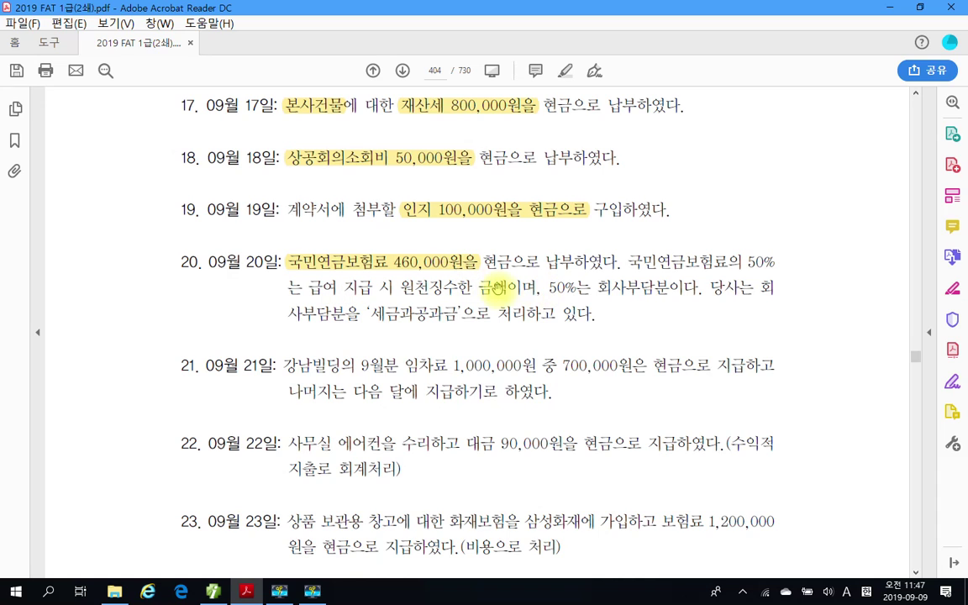
- Highlight "국민연금보험료의 50%는 급여 지급 시 원천징수한" and "50%는 회사부담분이다" in the 20 September transaction
drag(476, 288, 629, 259)
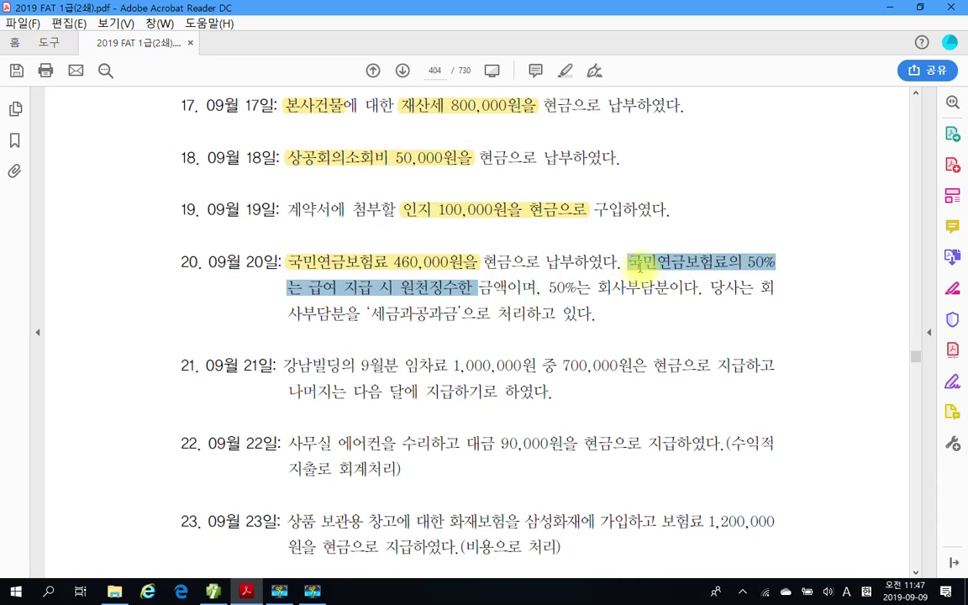
right_click(668, 262)
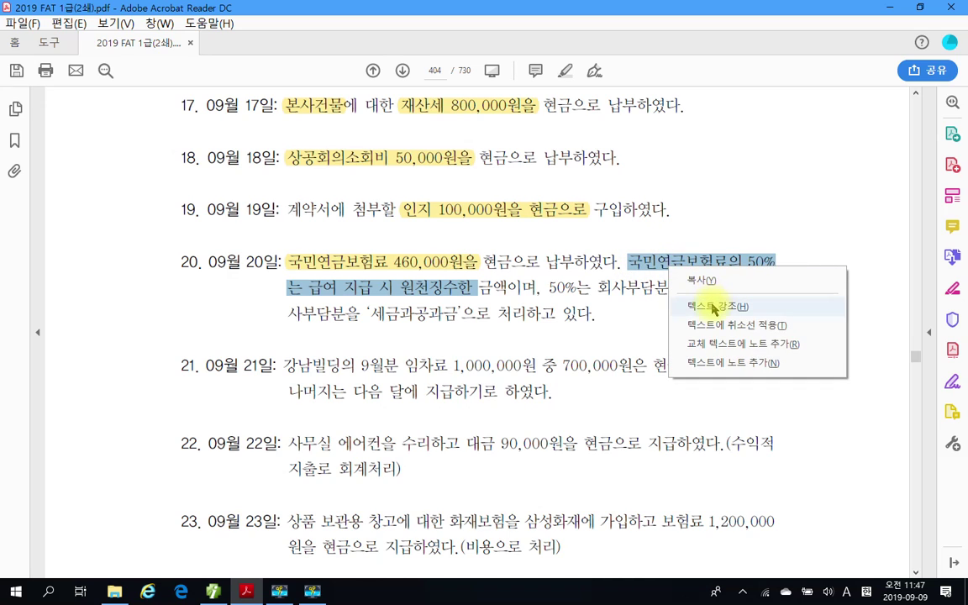
click(711, 303)
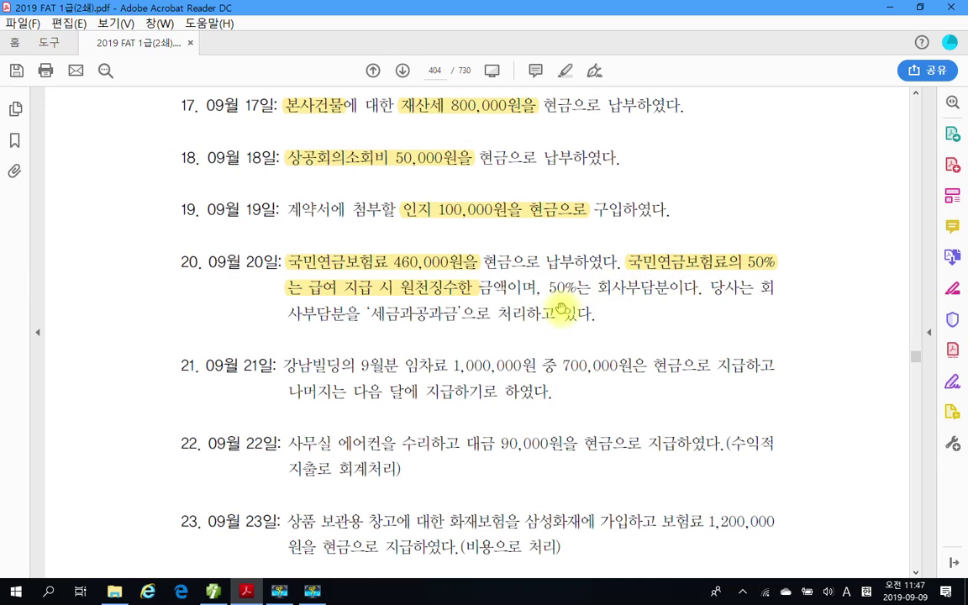
drag(548, 287, 648, 296)
right_click(648, 296)
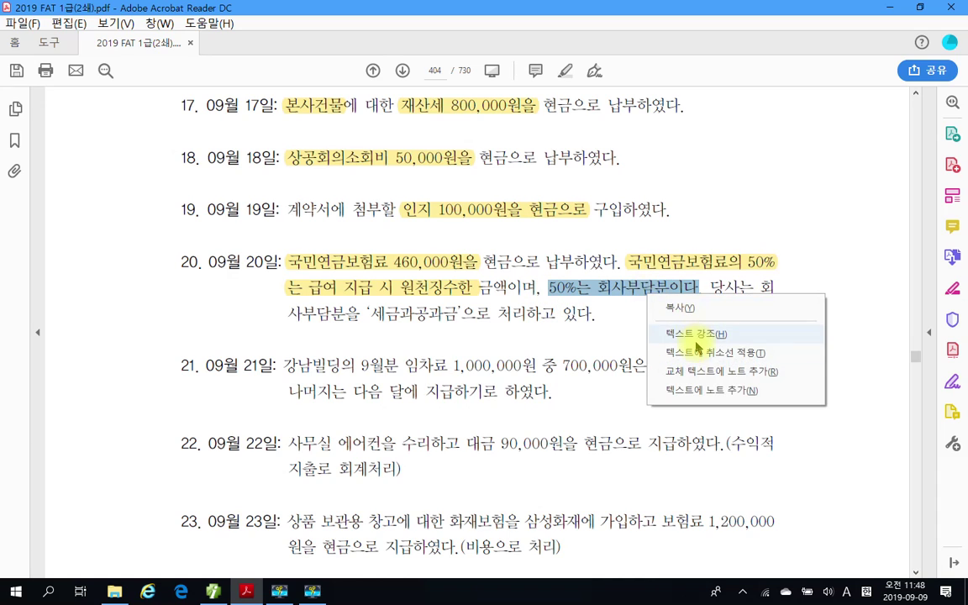
click(691, 390)
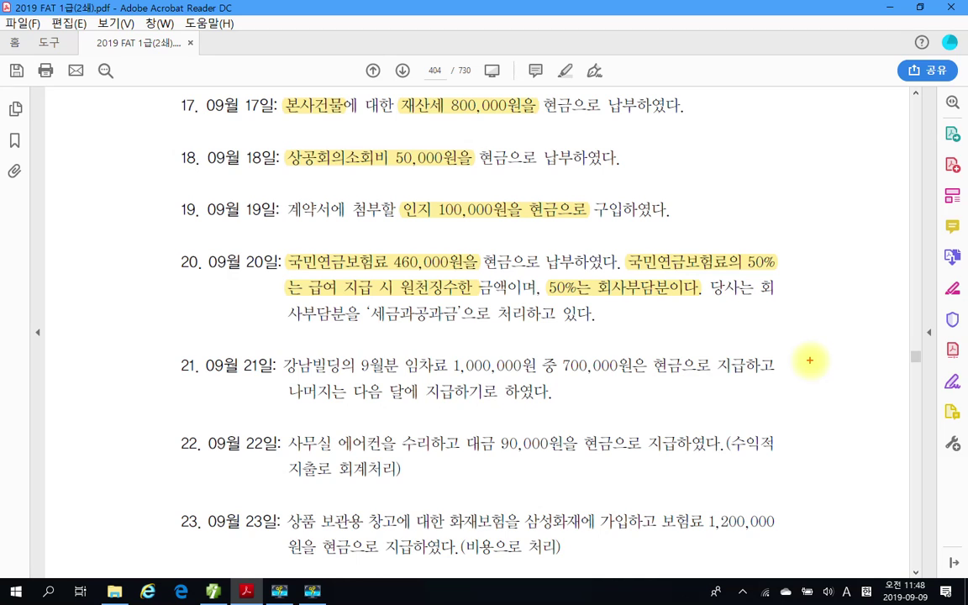
- Circle "국민연금보험료 460,000원" and "50%는 회사부담분이다" in red and underline "세금과공과금" in the 20 September transaction
mouse_move(305, 248)
mouse_down()
mouse_move(319, 271)
mouse_move(464, 256)
mouse_move(361, 243)
mouse_move(303, 250)
mouse_up()
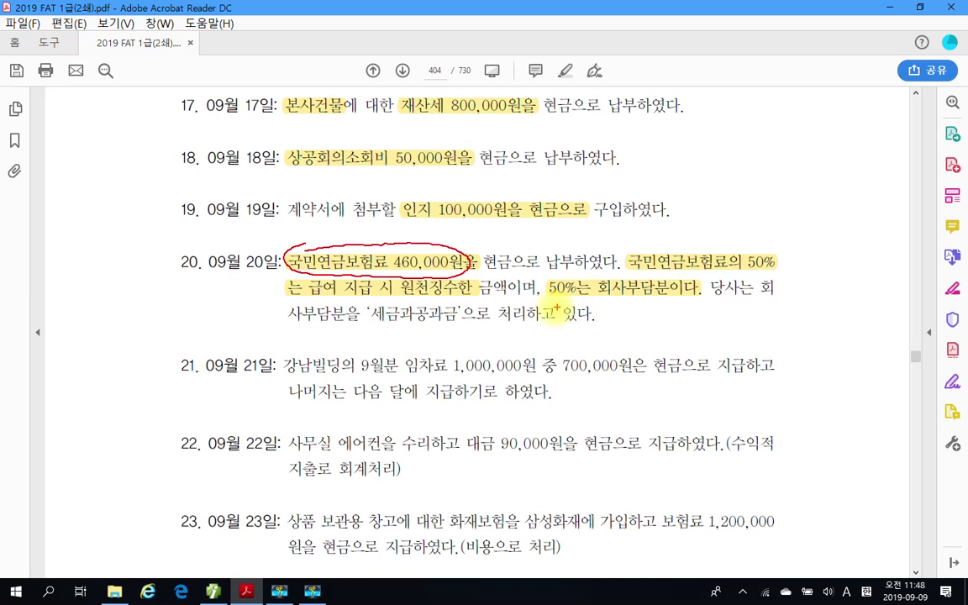
mouse_move(547, 296)
mouse_down()
mouse_move(710, 282)
mouse_move(579, 272)
mouse_move(538, 294)
mouse_up()
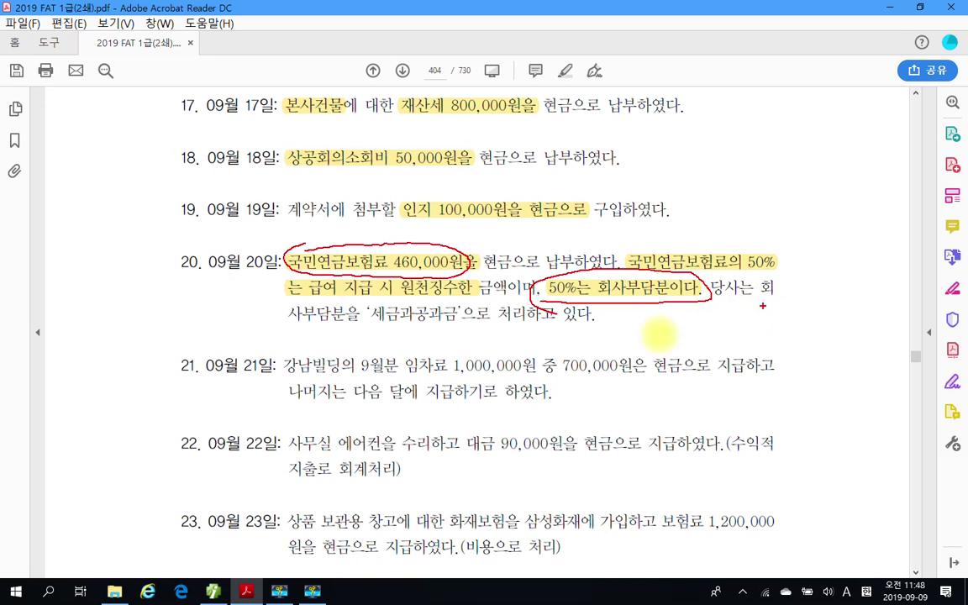
drag(367, 330, 454, 330)
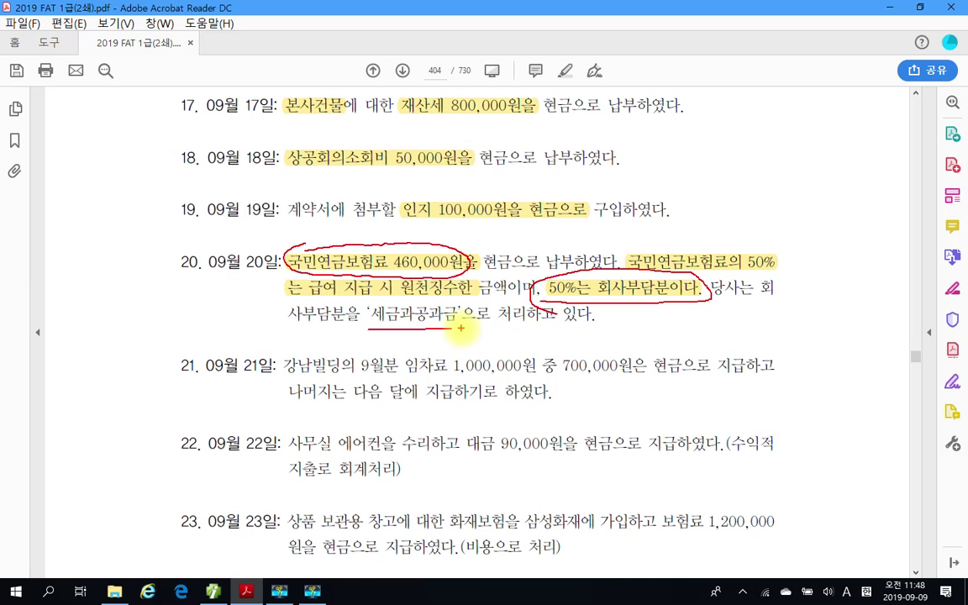
drag(367, 334, 431, 335)
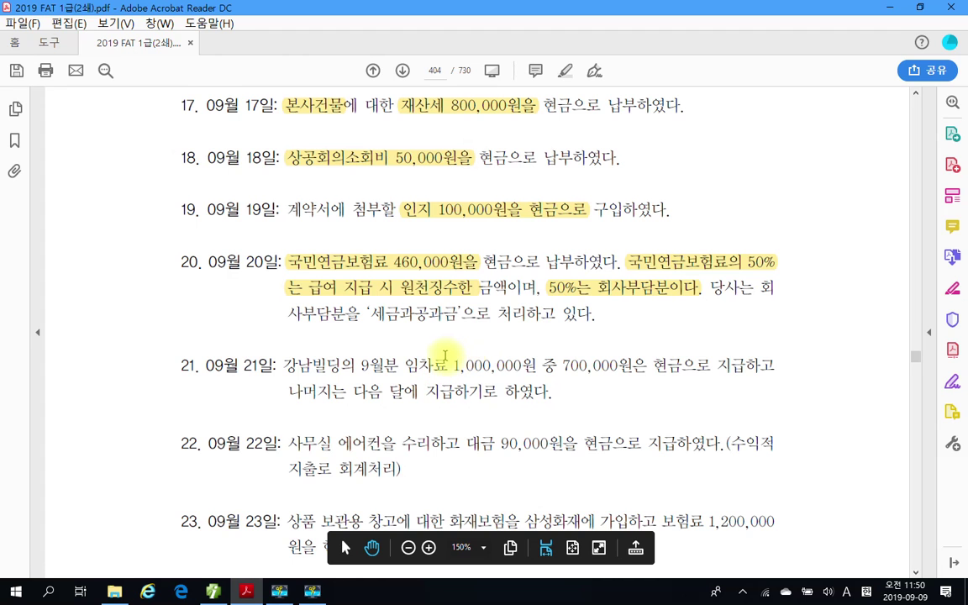
scroll(443, 357, down, 3)
scroll(443, 357, down, 1)
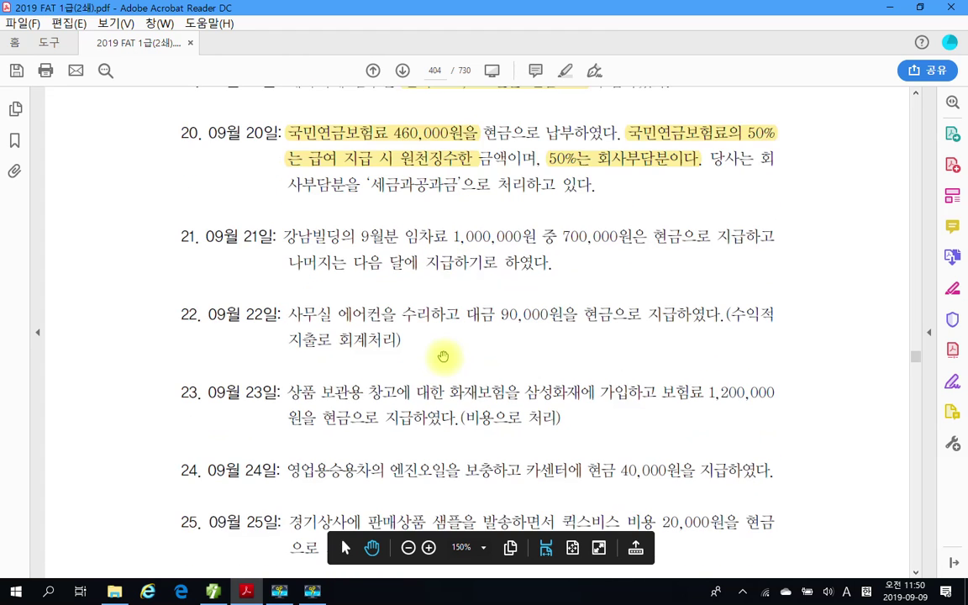
scroll(443, 357, down, 15)
scroll(443, 353, up, 20)
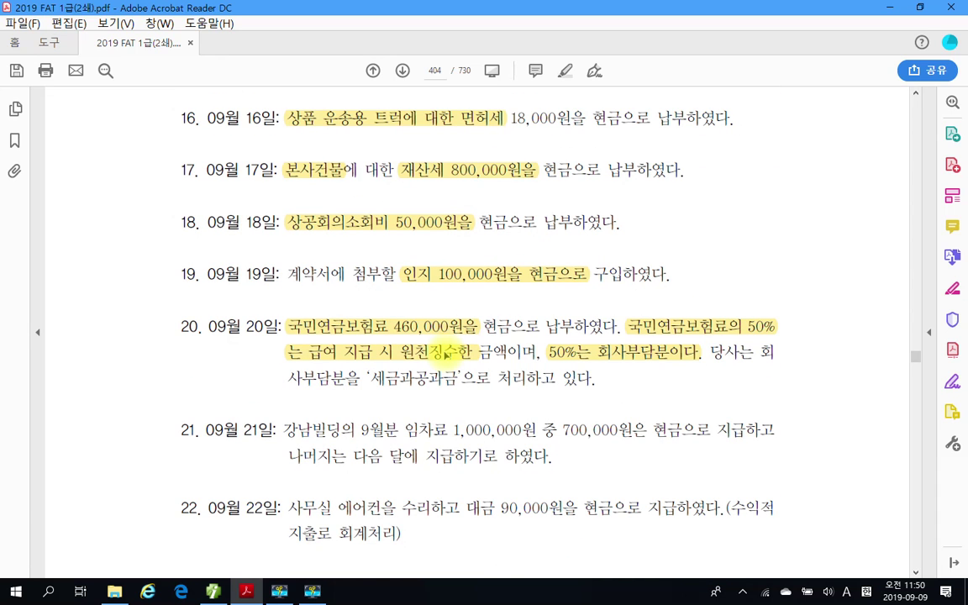